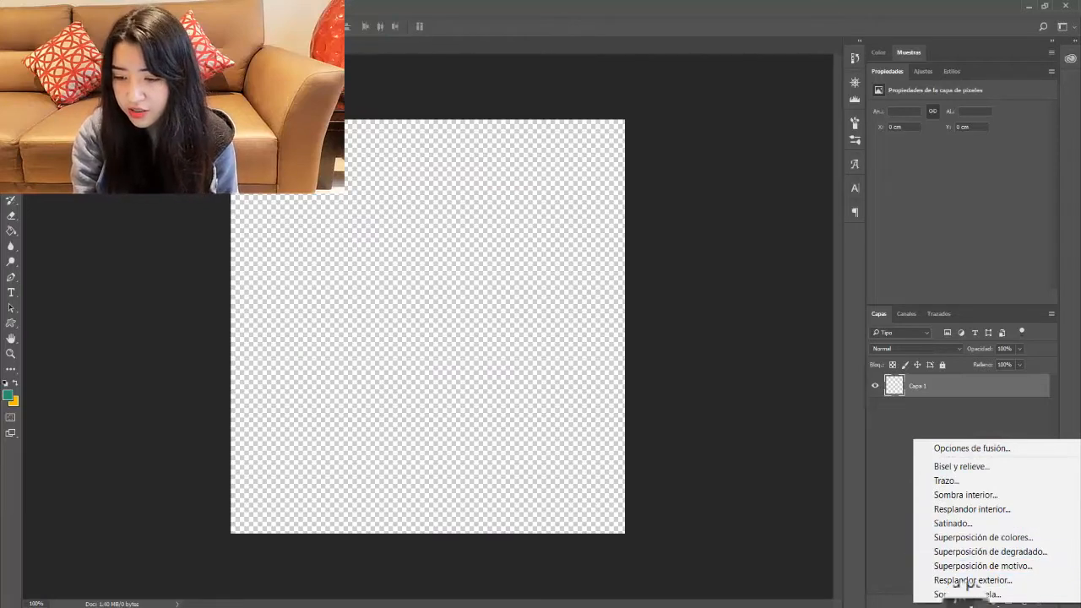
Step: Dismiss the layer effects list and add an empty layer, Capa 2, above Capa 1
{"action": "left_click", "coordinate": [965, 603]}
{"action": "left_click", "coordinate": [964, 603]}
{"action": "left_click", "coordinate": [966, 604]}
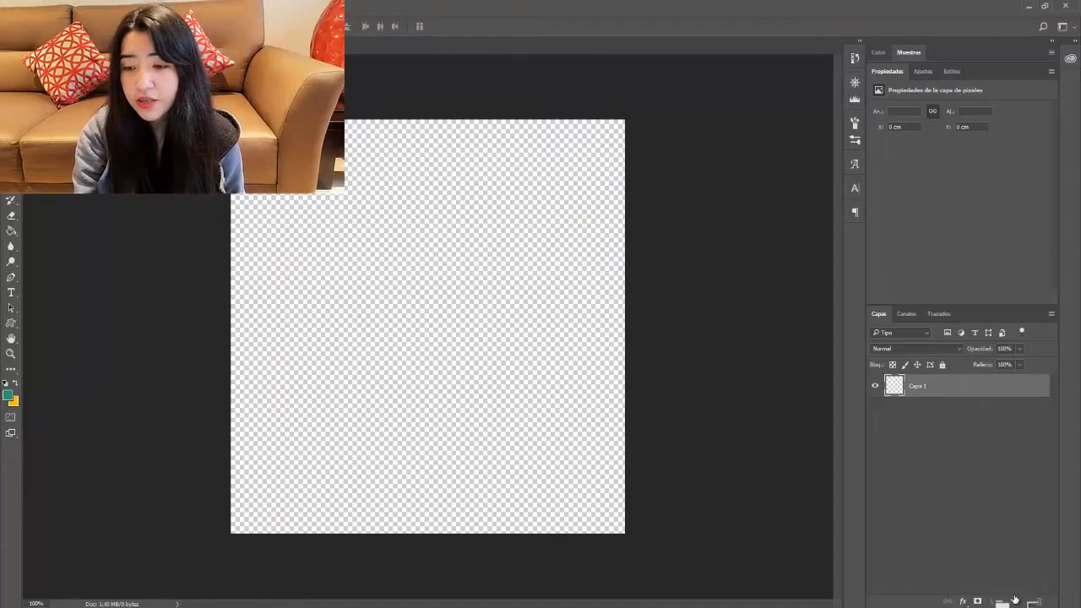
{"action": "left_click", "coordinate": [943, 387]}
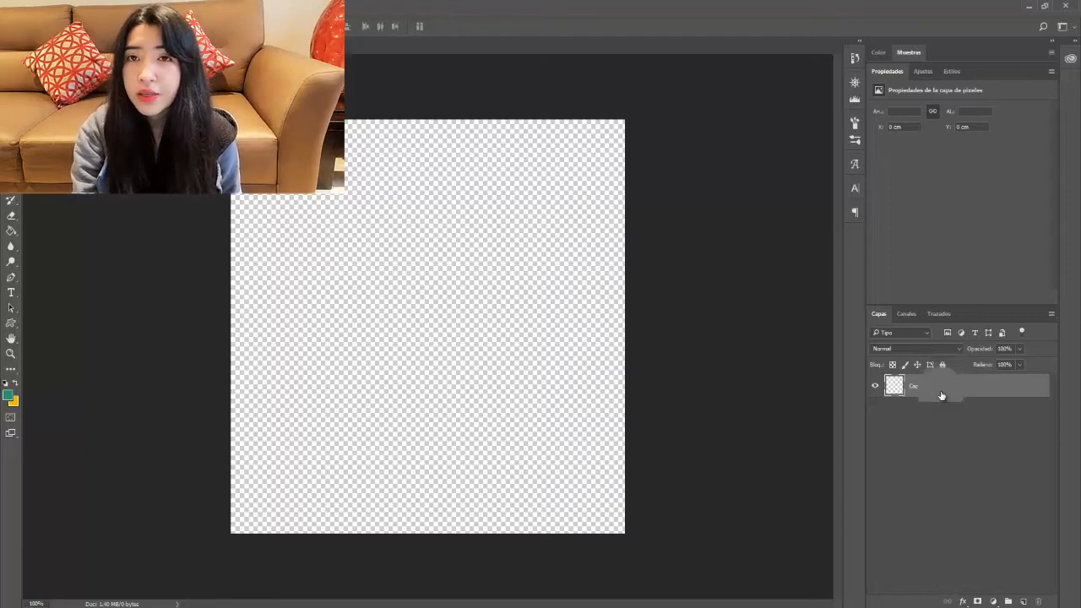
{"action": "left_click", "coordinate": [1025, 601]}
{"action": "left_click_drag", "start_coordinate": [924, 386], "coordinate": [924, 411]}
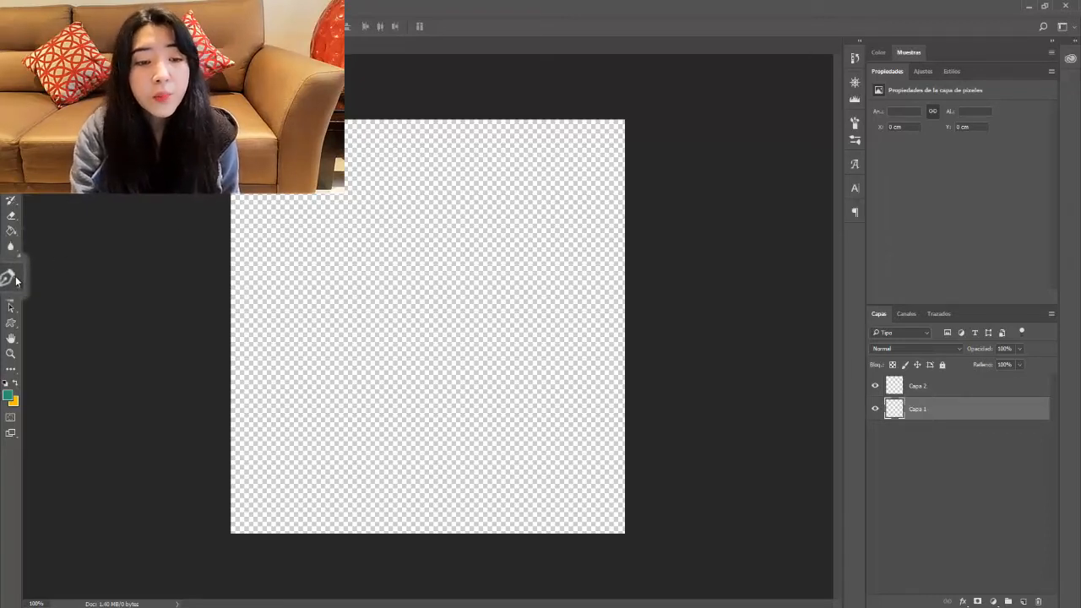
Step: Type the heading 'Pink editions' in 72 pt Franklin Gothic Heavy near the canvas top
{"action": "left_click", "coordinate": [10, 291]}
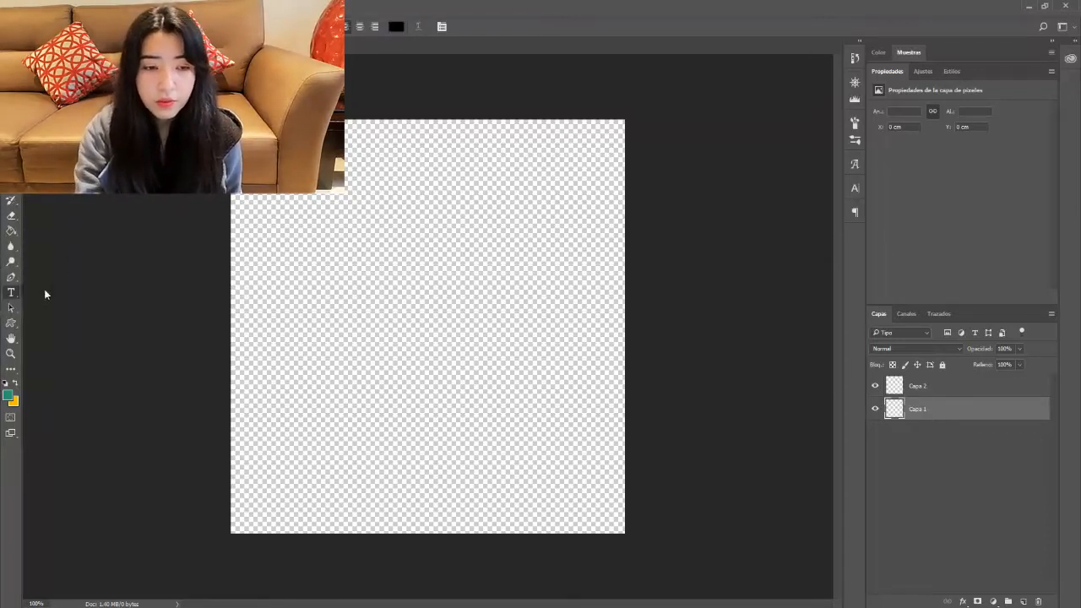
{"action": "left_click", "coordinate": [278, 202]}
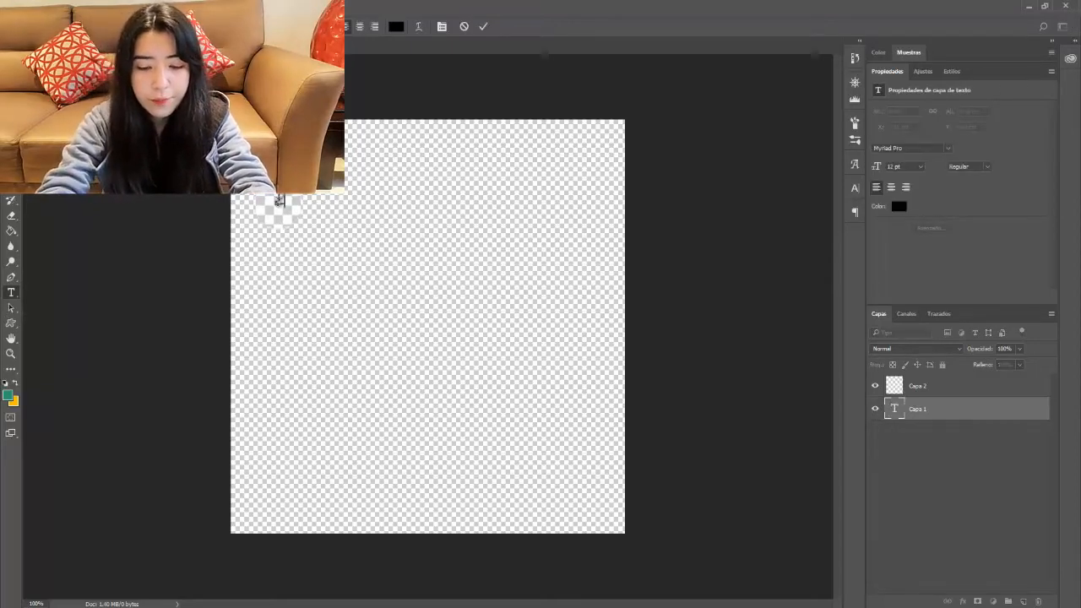
{"action": "type", "text": "Pink editions"}
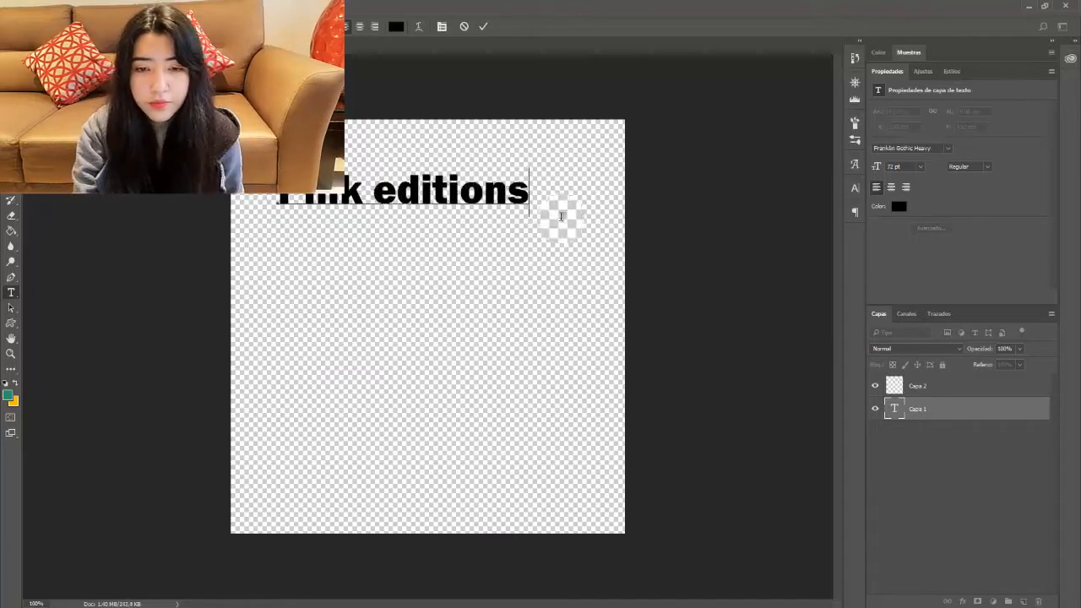
{"action": "left_click", "coordinate": [927, 408]}
{"action": "left_click", "coordinate": [927, 408]}
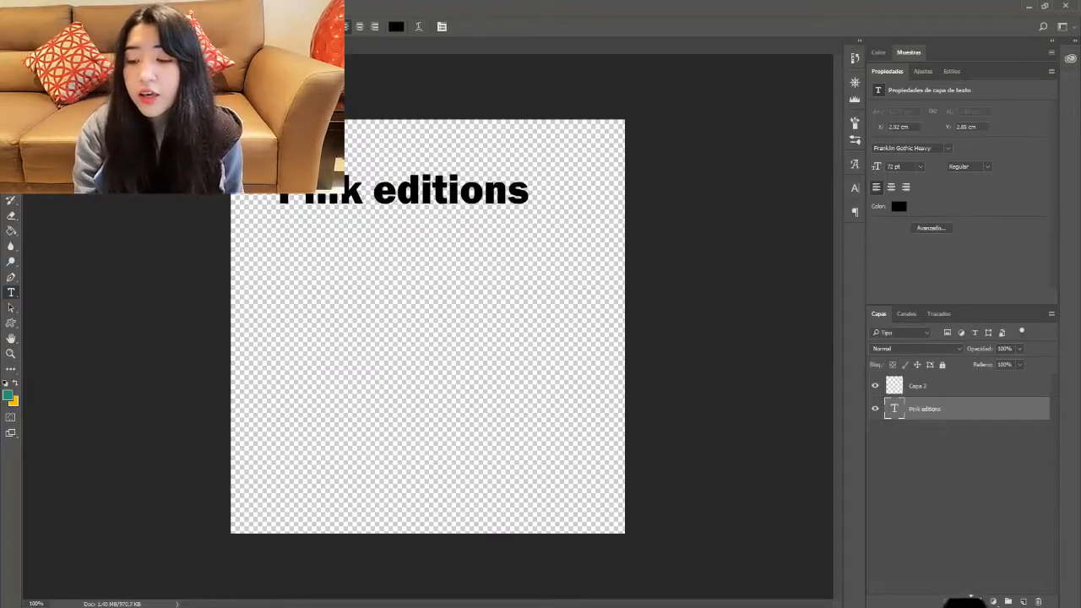
{"action": "left_click", "coordinate": [963, 600]}
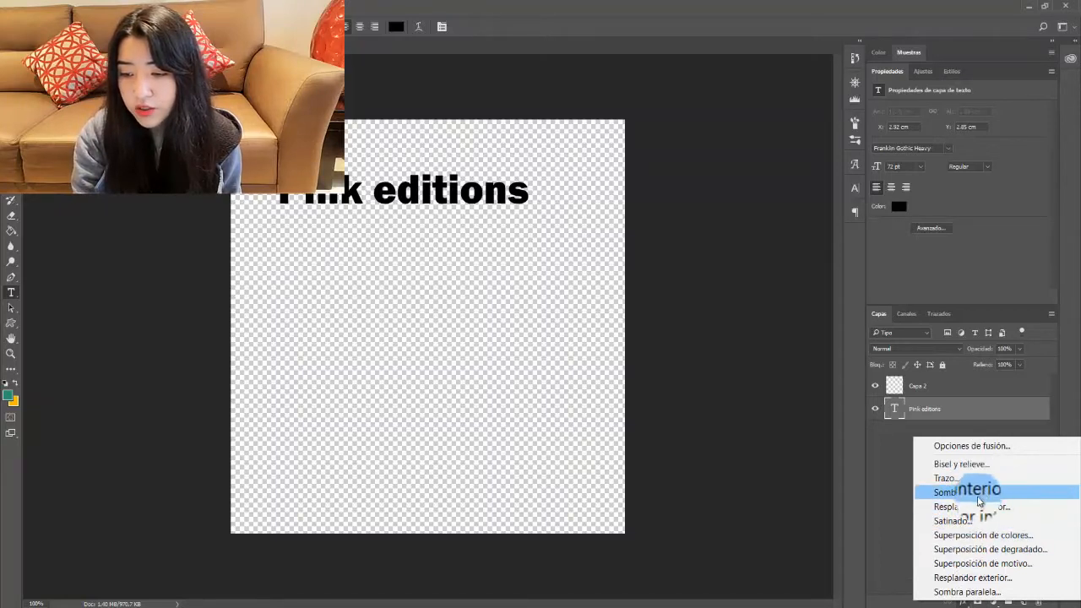
Step: Apply a drop shadow and a pink (e59d9d) stroke outline to the Pink editions text
{"action": "left_click", "coordinate": [973, 591]}
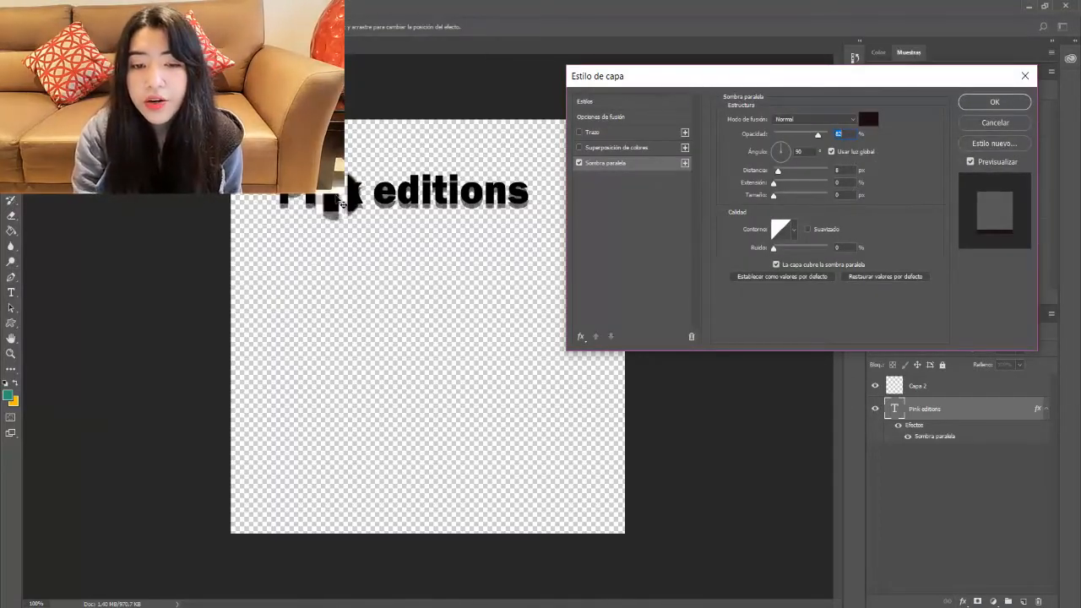
{"action": "left_click", "coordinate": [615, 135]}
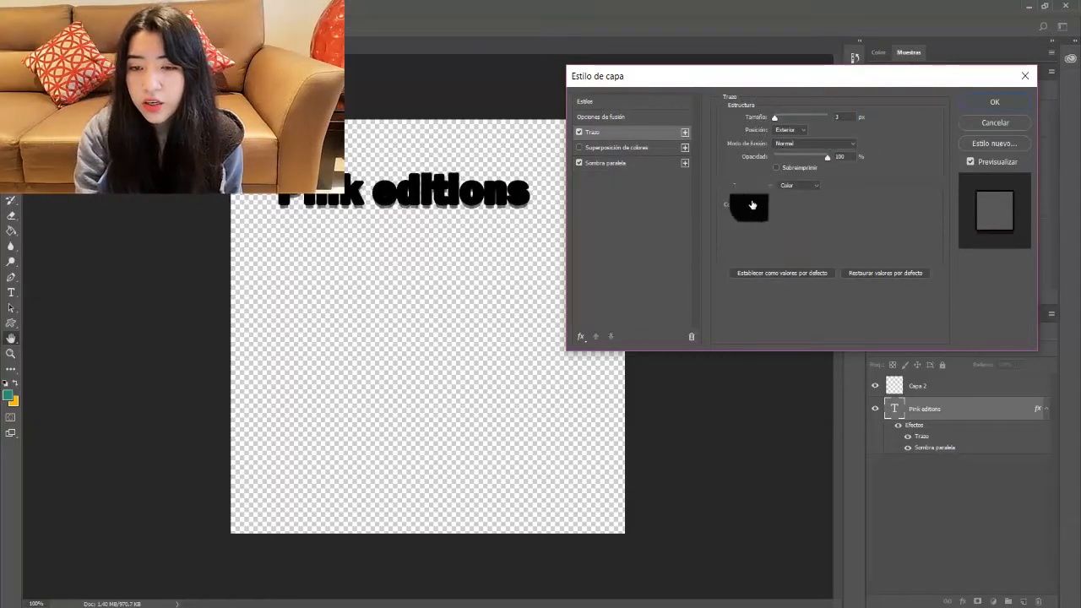
{"action": "left_click", "coordinate": [752, 204]}
{"action": "left_click_drag", "start_coordinate": [783, 209], "coordinate": [748, 195]}
{"action": "left_click", "coordinate": [967, 174]}
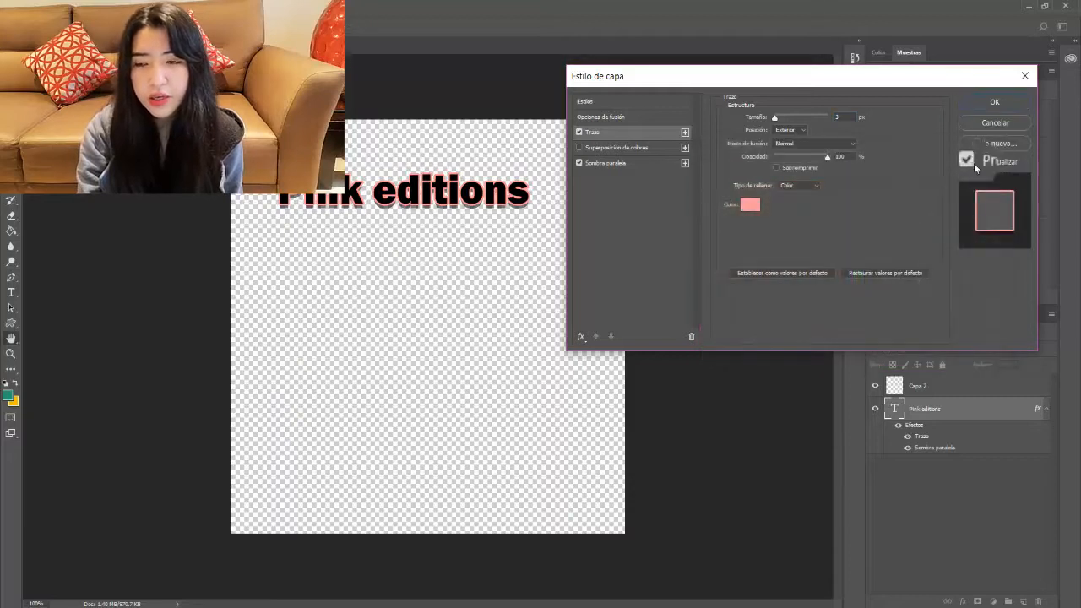
{"action": "left_click", "coordinate": [994, 102]}
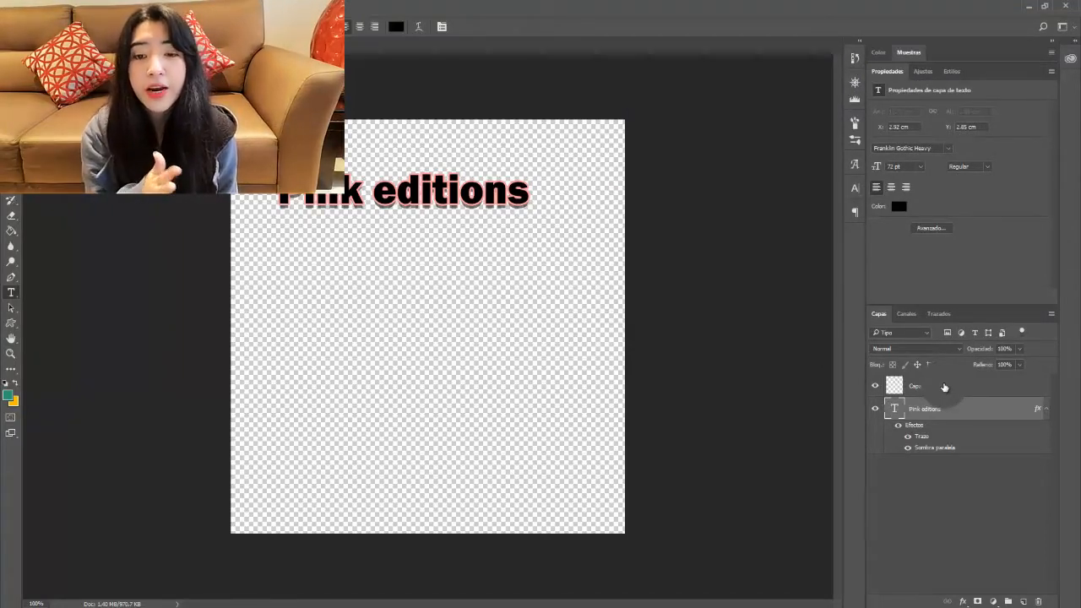
Step: Add a second line, 'ggfhgjkbg', under 'Pink editions' in the same styled text layer
{"action": "left_click_drag", "start_coordinate": [944, 387], "coordinate": [916, 391]}
{"action": "left_click", "coordinate": [929, 412]}
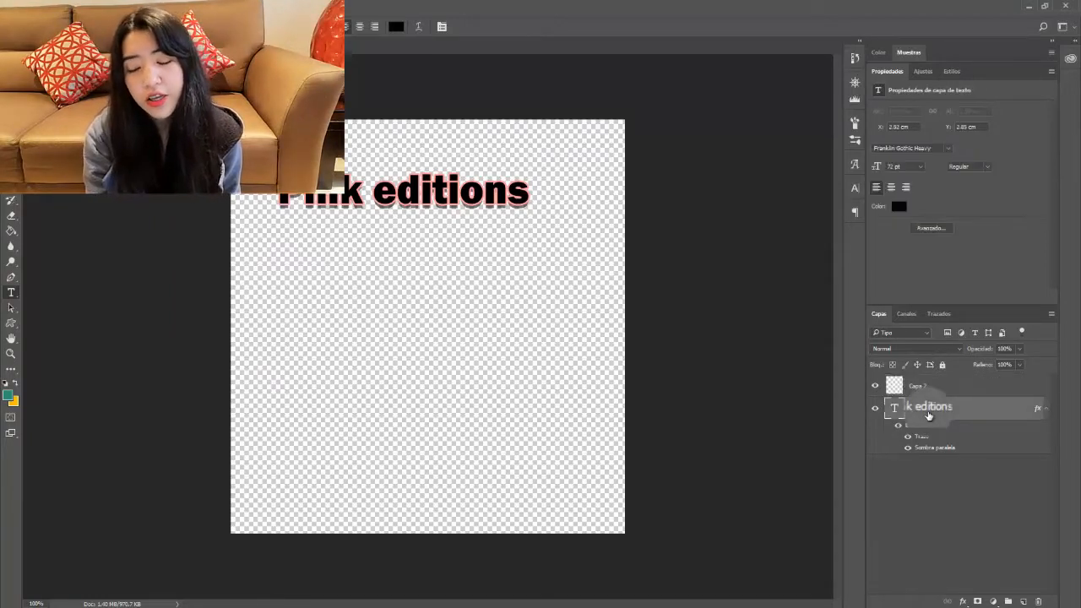
{"action": "left_click", "coordinate": [521, 191]}
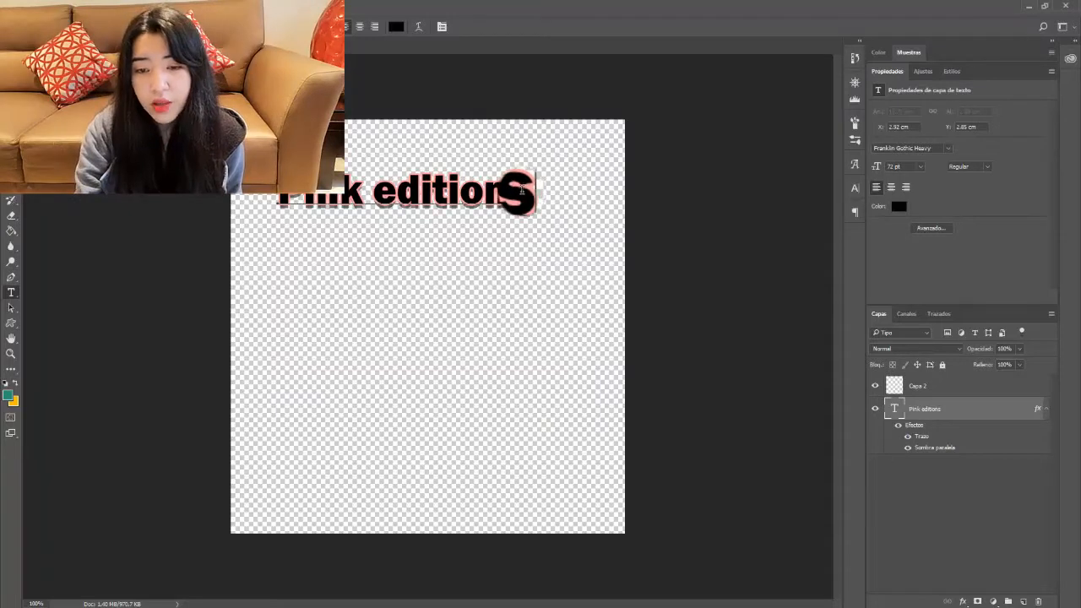
{"action": "type", "text": "ggfh"}
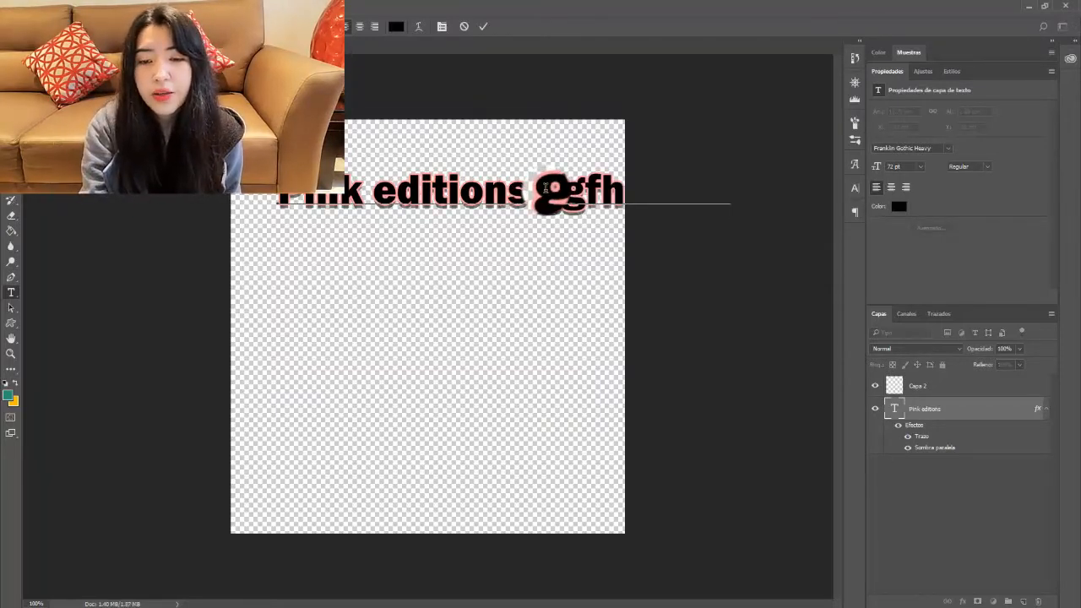
{"action": "key", "text": "Return"}
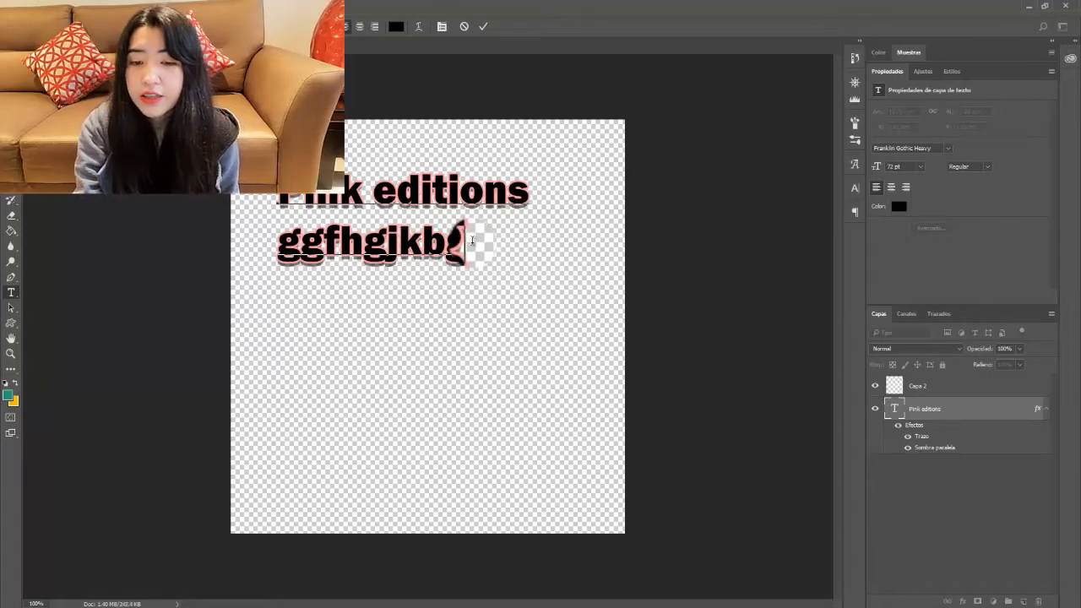
{"action": "key", "text": "ctrl+a"}
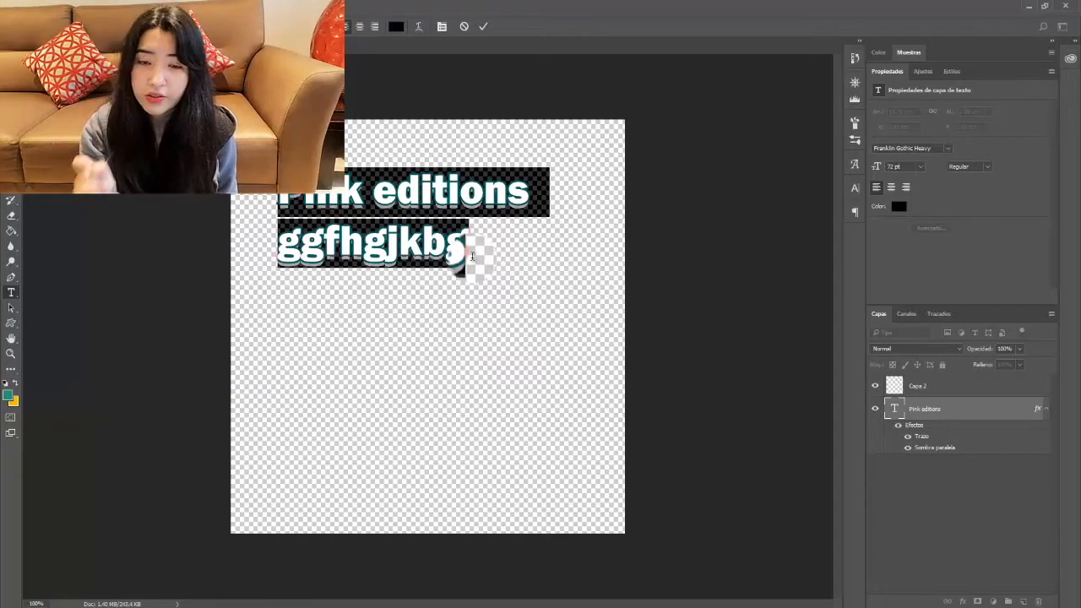
{"action": "left_click", "coordinate": [475, 26]}
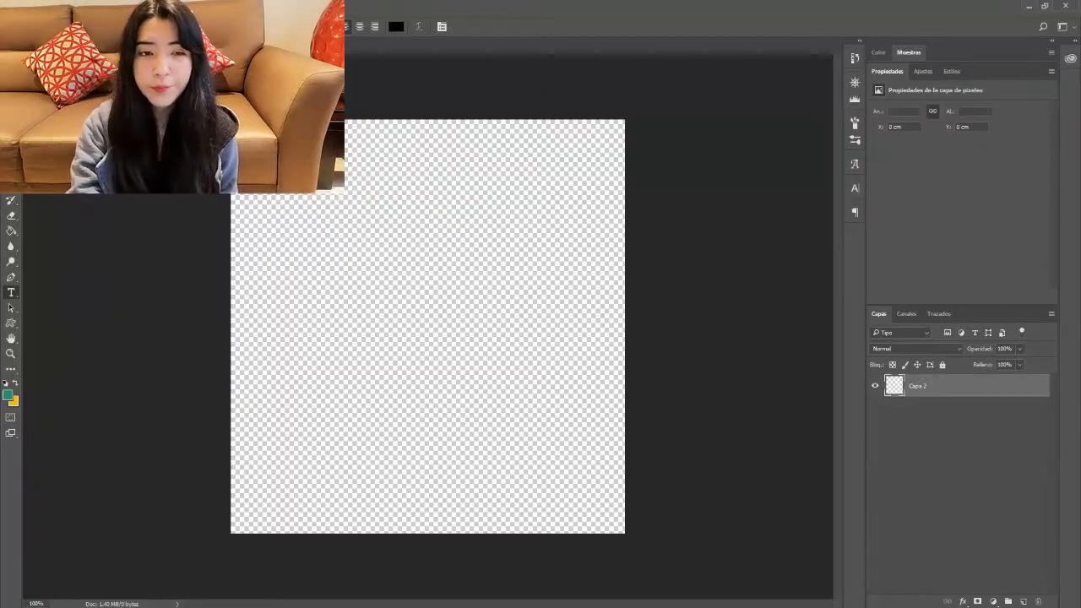
Step: Open the Tower Bridge photo, keeping its embedded colour profile, in a floating window
{"action": "left_click", "coordinate": [35, 6]}
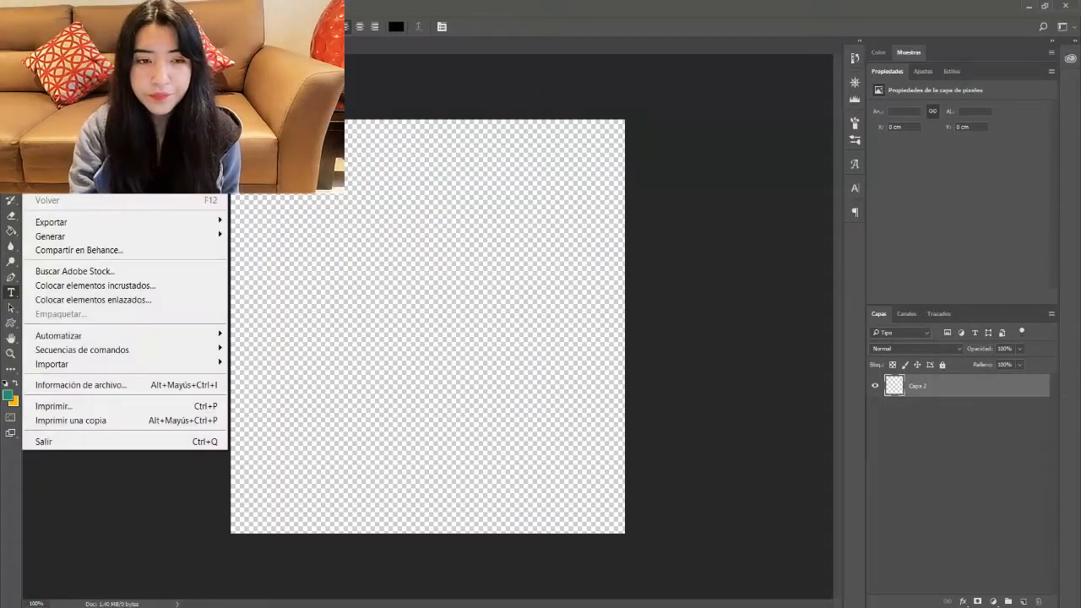
{"action": "left_click", "coordinate": [49, 37]}
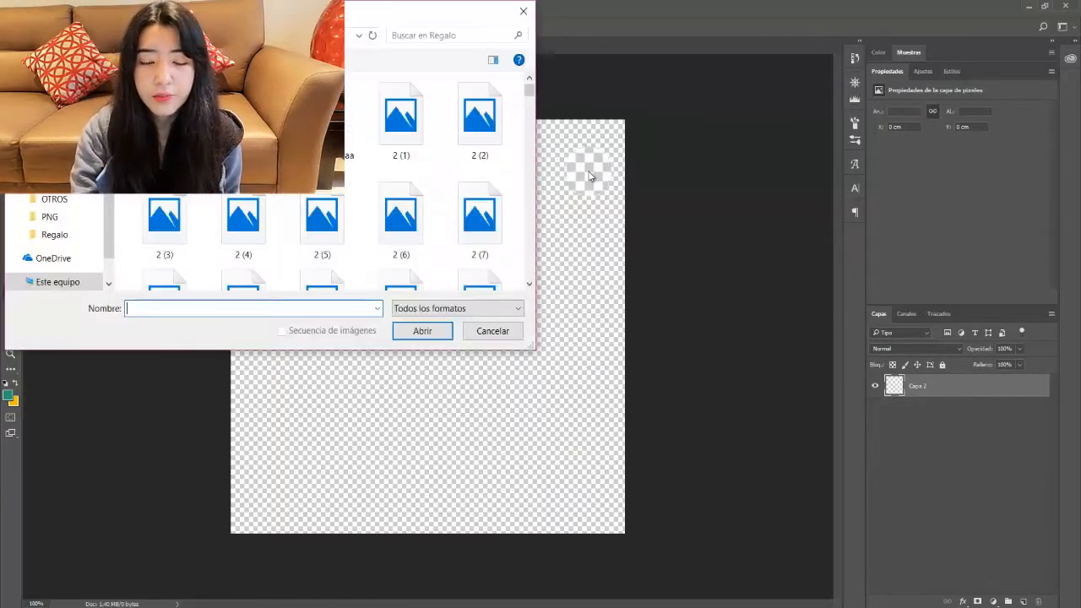
{"action": "left_click", "coordinate": [404, 139]}
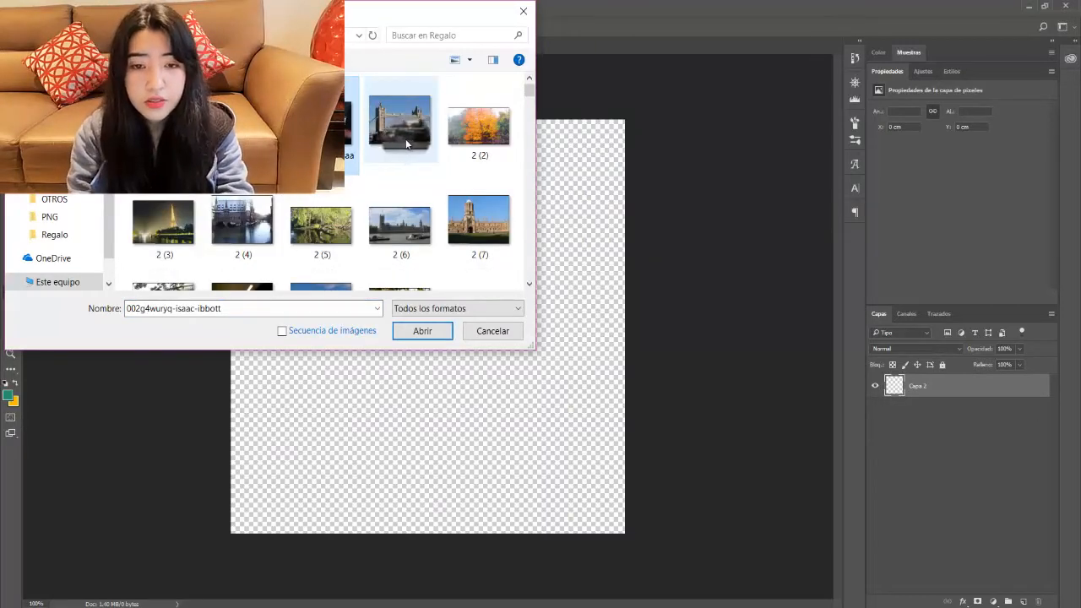
{"action": "double_click", "coordinate": [403, 138]}
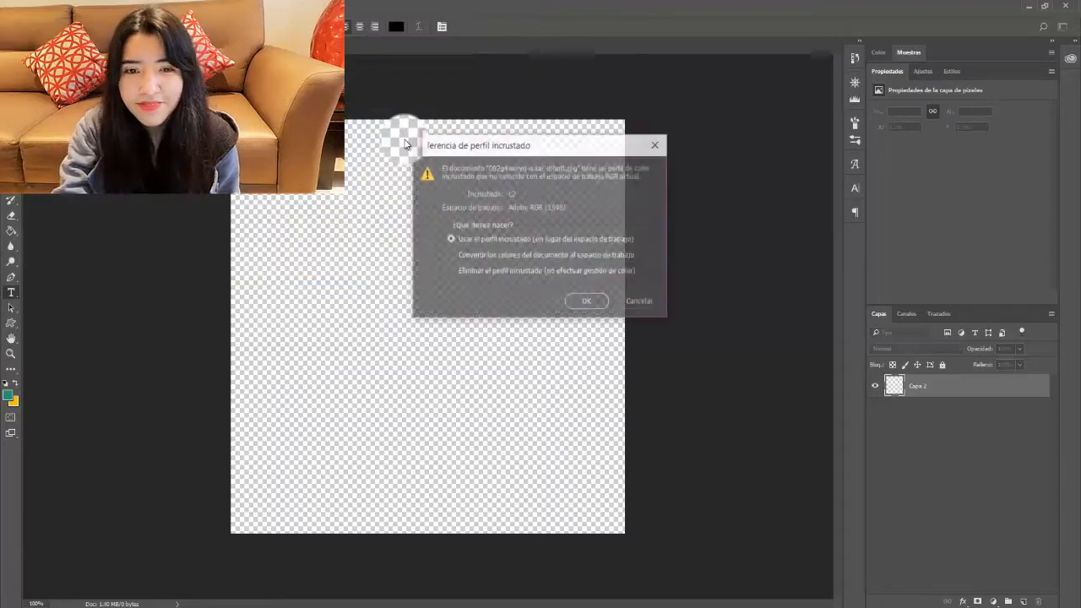
{"action": "key", "text": "Return"}
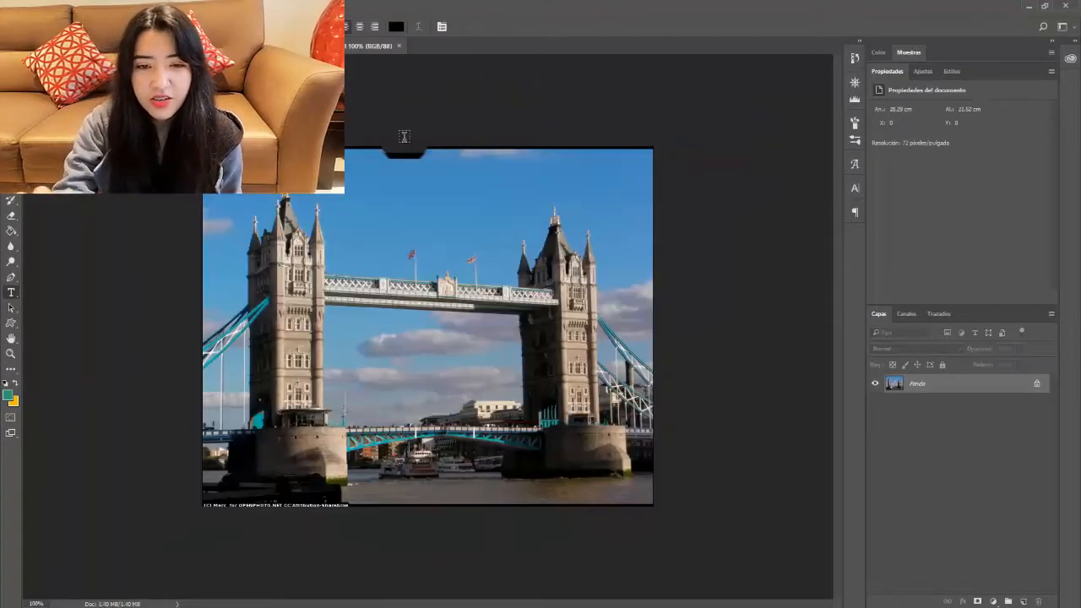
{"action": "left_click_drag", "start_coordinate": [261, 46], "coordinate": [222, 134]}
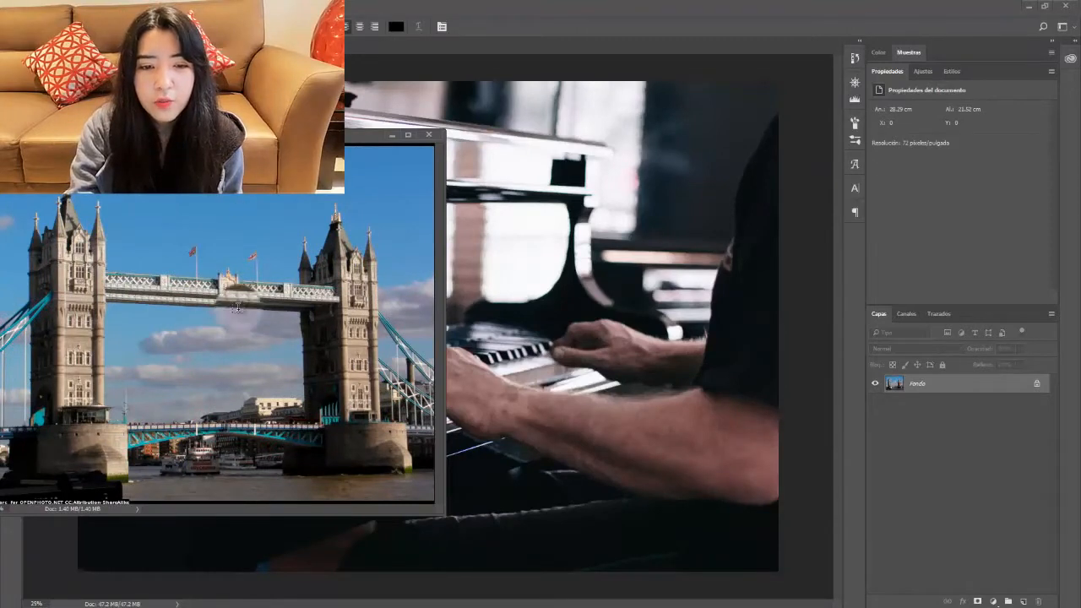
Step: Copy the Tower Bridge layer into the piano document and scale it to nearly fill the canvas
{"action": "left_click_drag", "start_coordinate": [909, 383], "coordinate": [913, 384]}
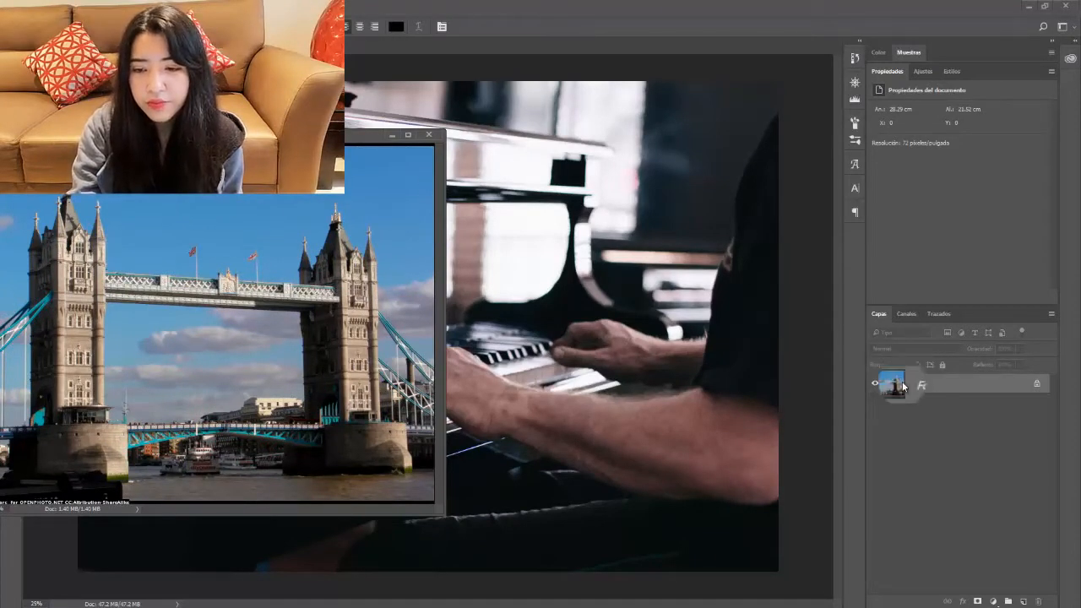
{"action": "left_click_drag", "start_coordinate": [917, 384], "coordinate": [582, 283]}
{"action": "left_click", "coordinate": [434, 136]}
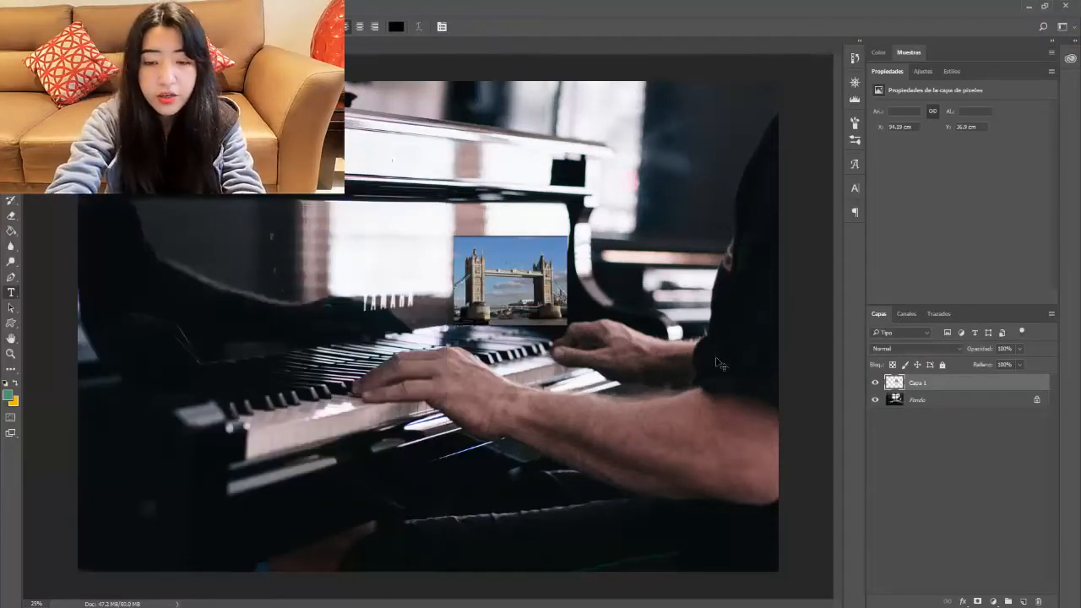
{"action": "key", "text": "ctrl+t"}
{"action": "left_click_drag", "start_coordinate": [487, 297], "coordinate": [111, 129]}
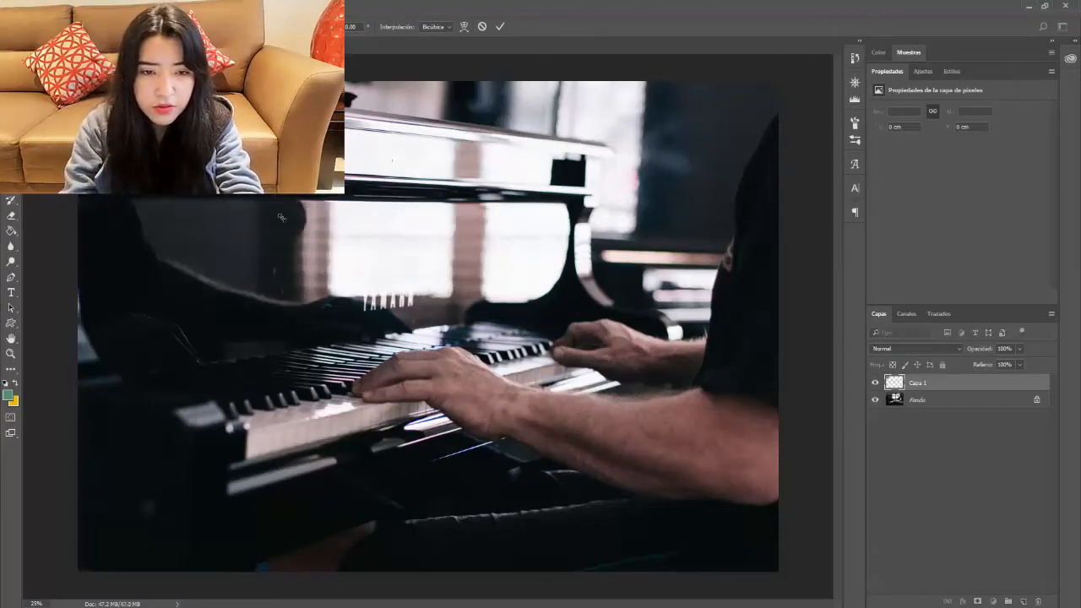
{"action": "left_click_drag", "start_coordinate": [279, 217], "coordinate": [802, 591]}
{"action": "key", "text": "Return"}
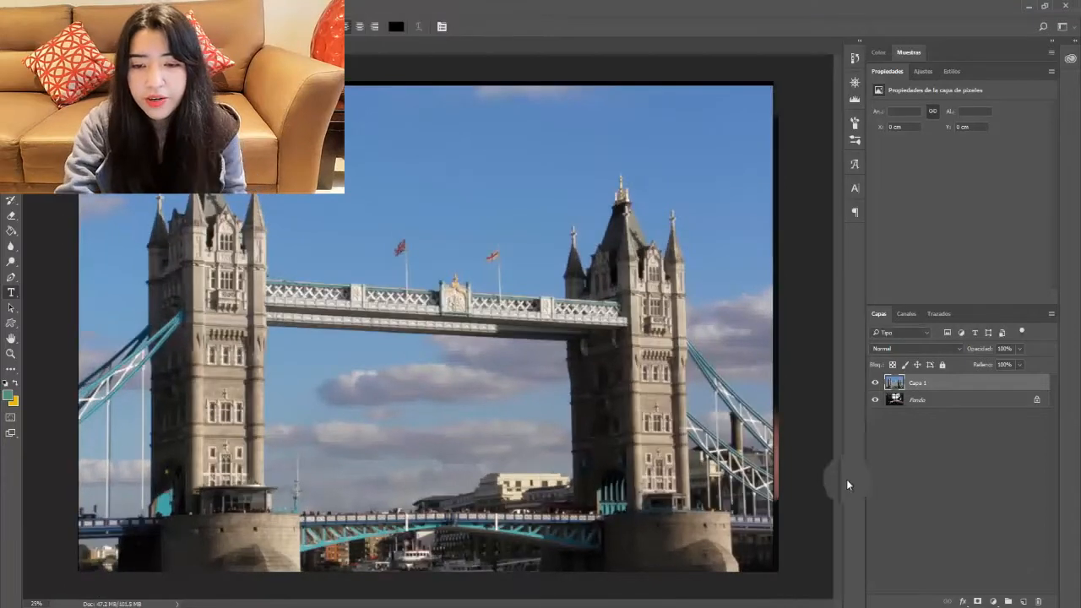
Step: Try Aclarar, Sobreexponer color and Superponer blend modes on Capa 1, then delete that layer
{"action": "left_click", "coordinate": [921, 348]}
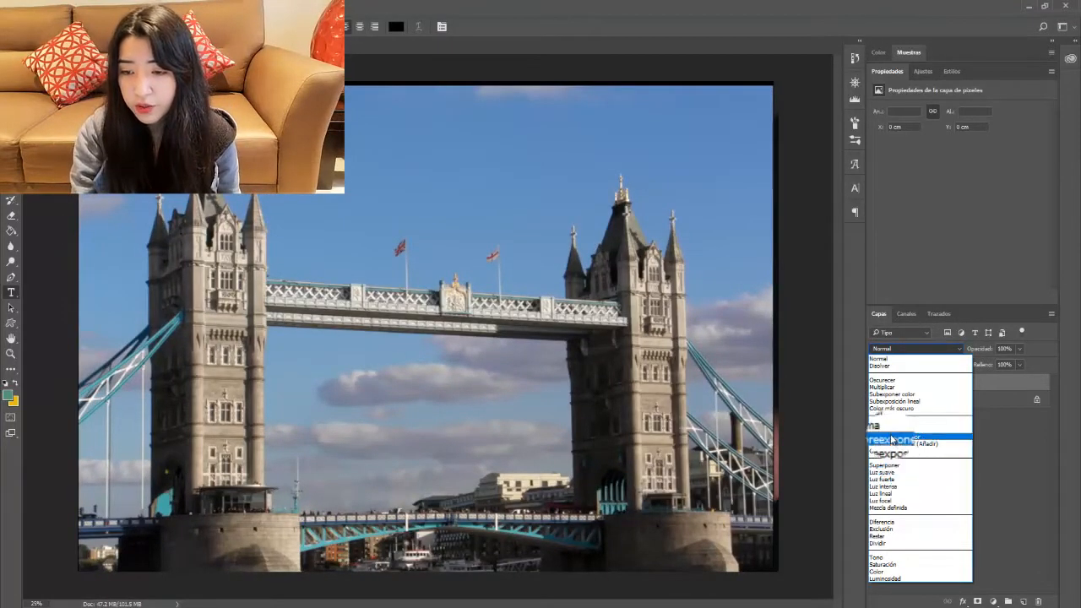
{"action": "left_click", "coordinate": [888, 421]}
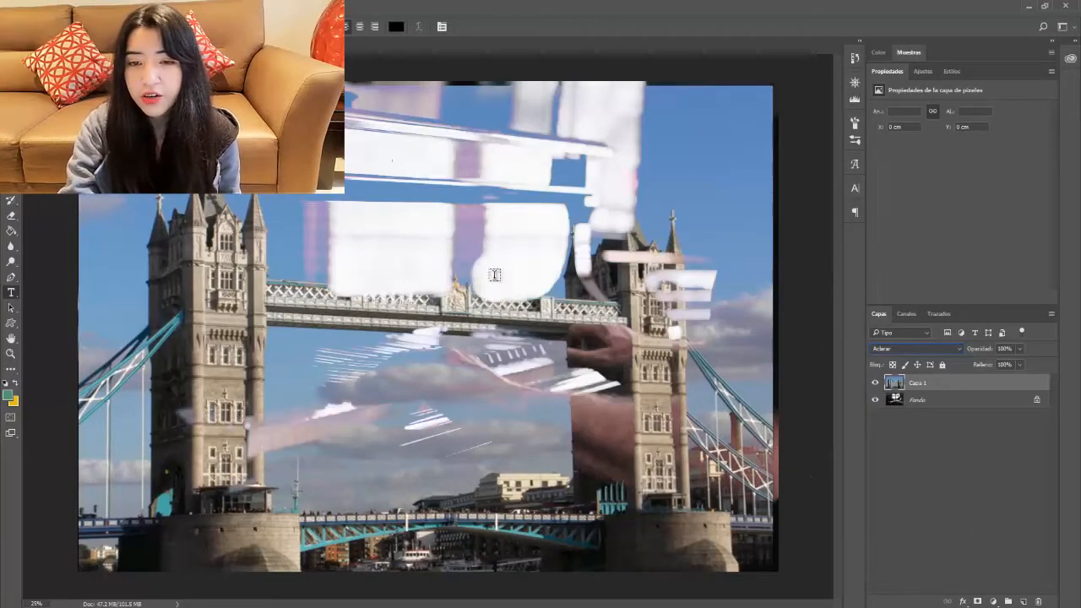
{"action": "key", "text": "Down"}
{"action": "key", "text": "Down"}
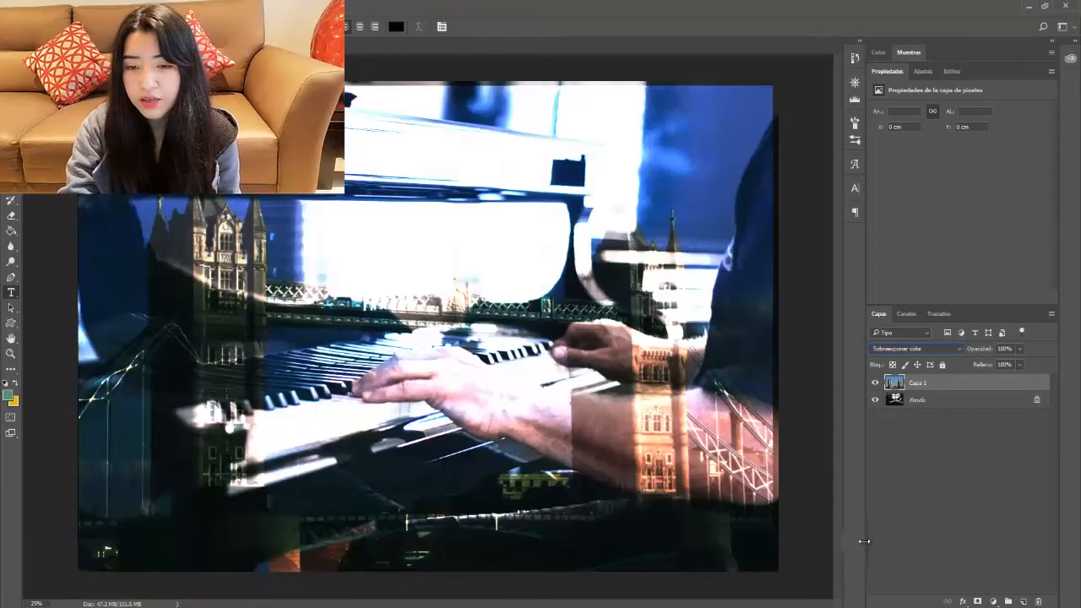
{"action": "key", "text": "Down"}
{"action": "key", "text": "Down"}
{"action": "key", "text": "Down"}
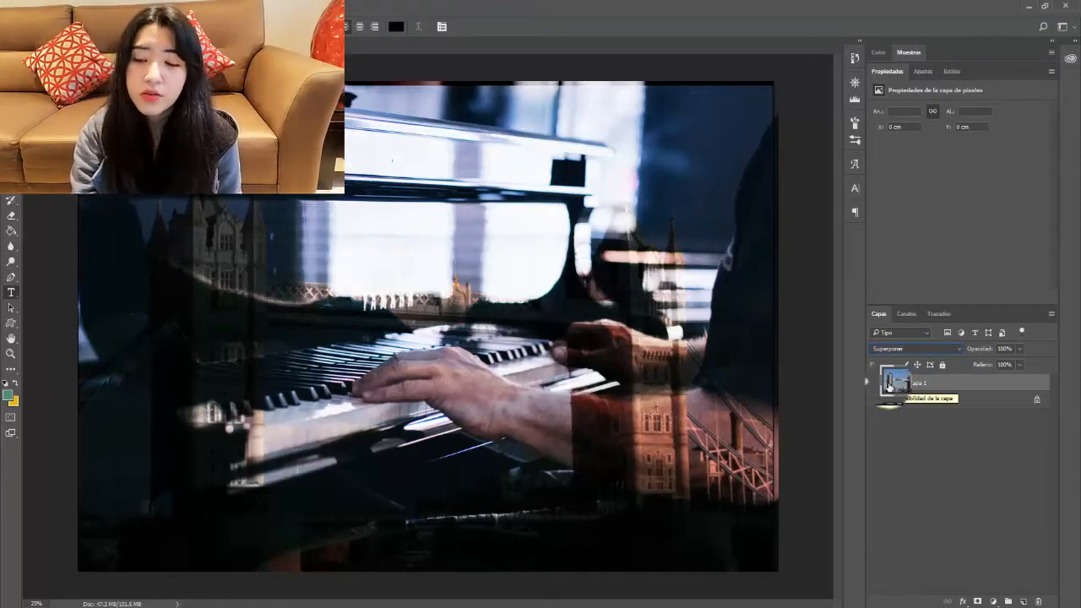
{"action": "double_click", "coordinate": [923, 383]}
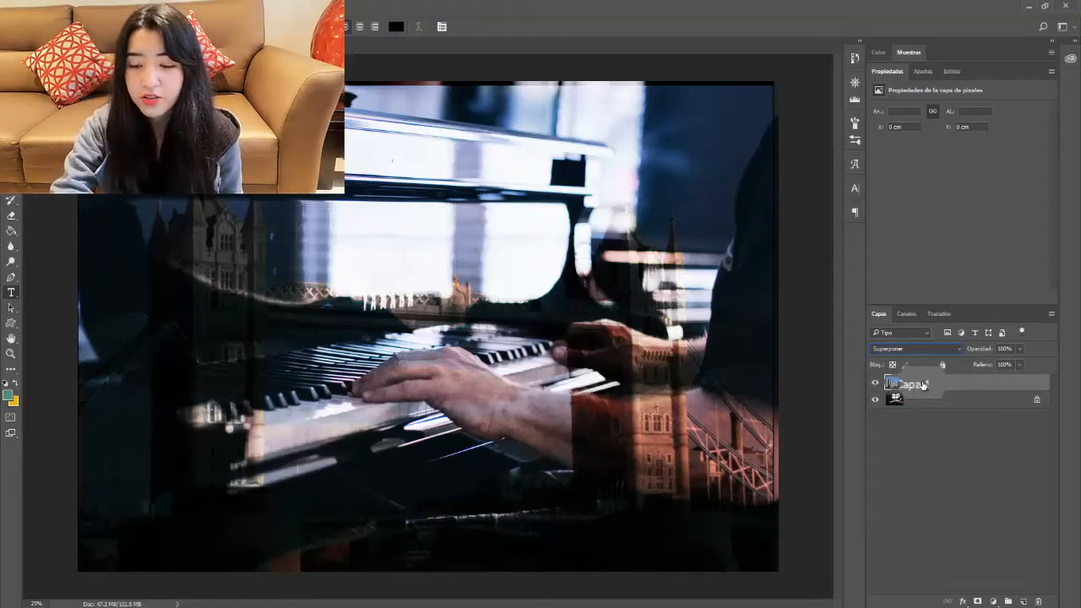
{"action": "left_click_drag", "start_coordinate": [922, 388], "coordinate": [1037, 602]}
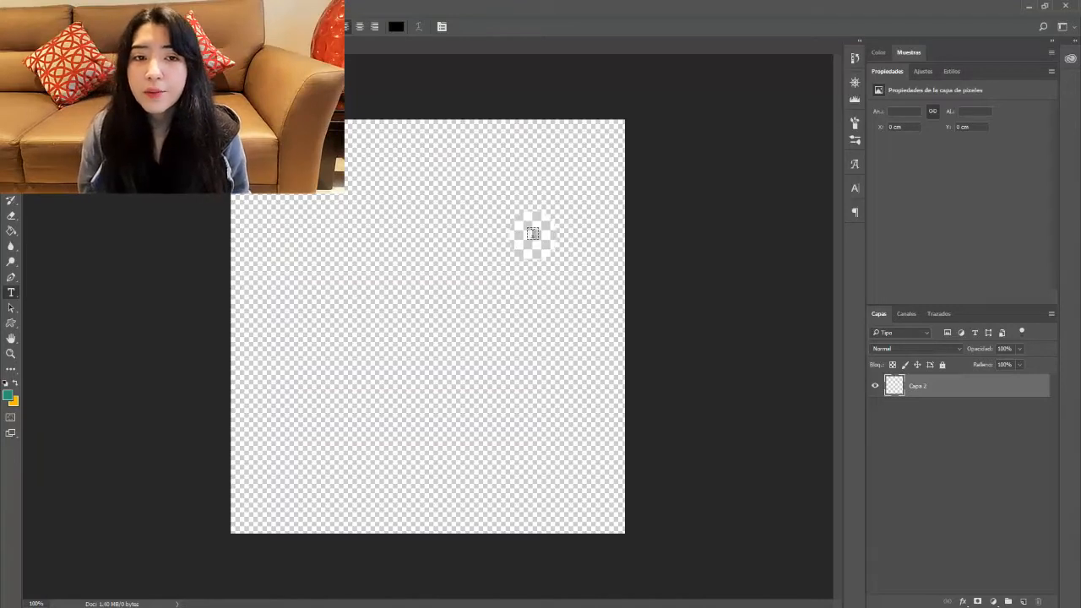
Step: Add a Mapa de degradado adjustment layer using the black-to-white gradient preset
{"action": "left_click", "coordinate": [993, 601]}
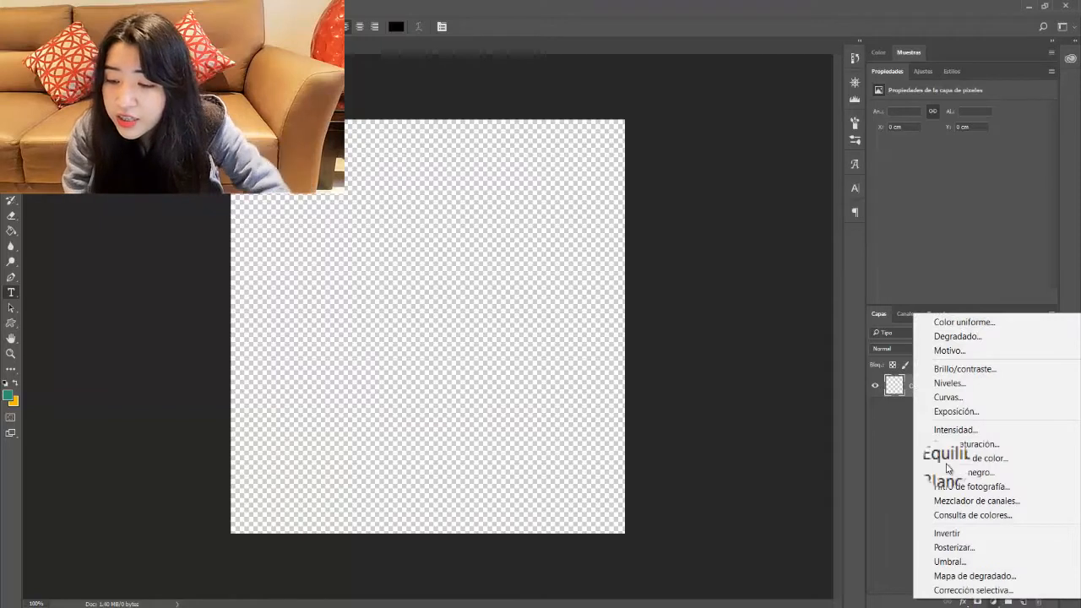
{"action": "left_click", "coordinate": [959, 578]}
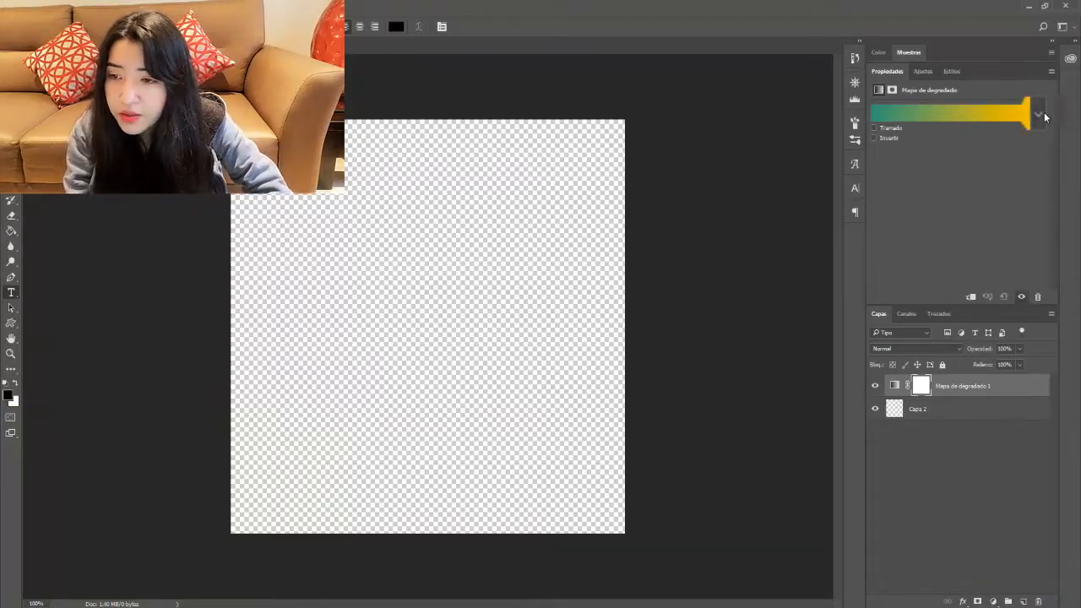
{"action": "left_click", "coordinate": [1041, 118]}
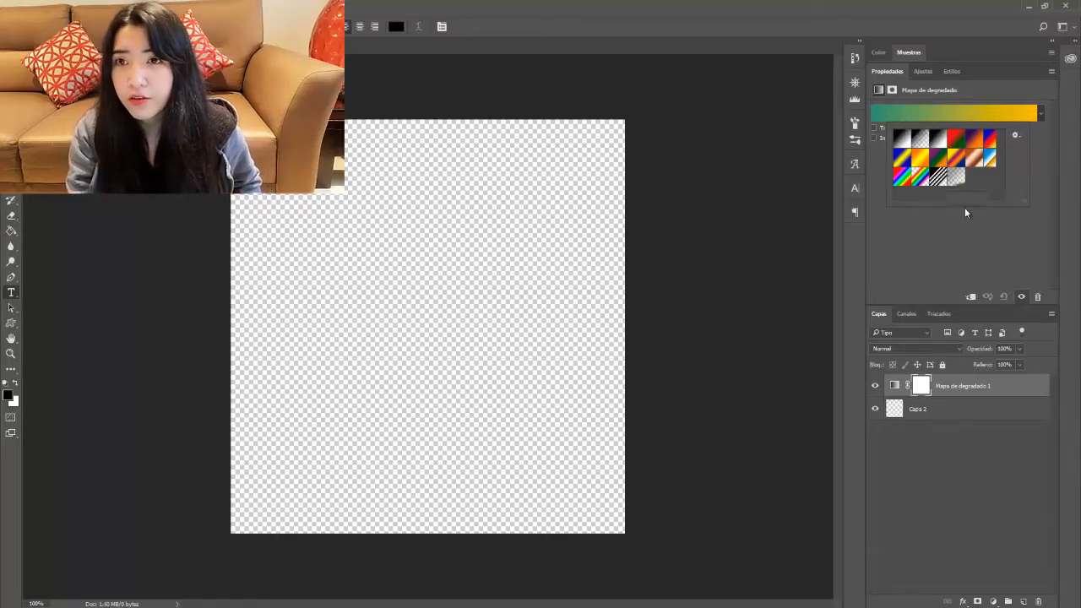
{"action": "left_click", "coordinate": [940, 139]}
{"action": "left_click", "coordinate": [960, 388]}
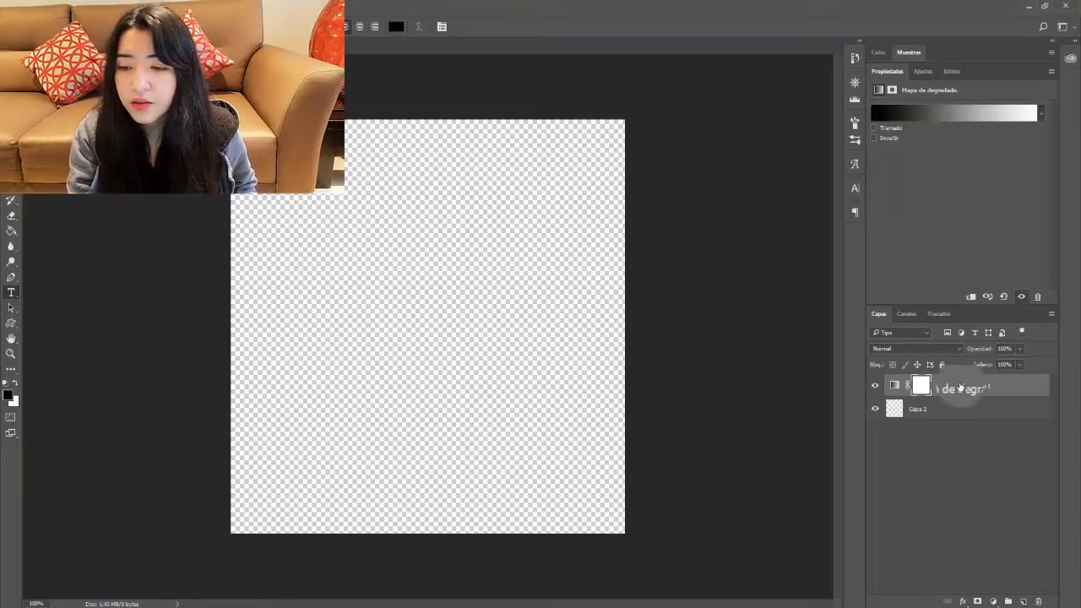
{"action": "left_click", "coordinate": [961, 388]}
{"action": "left_click", "coordinate": [35, 6]}
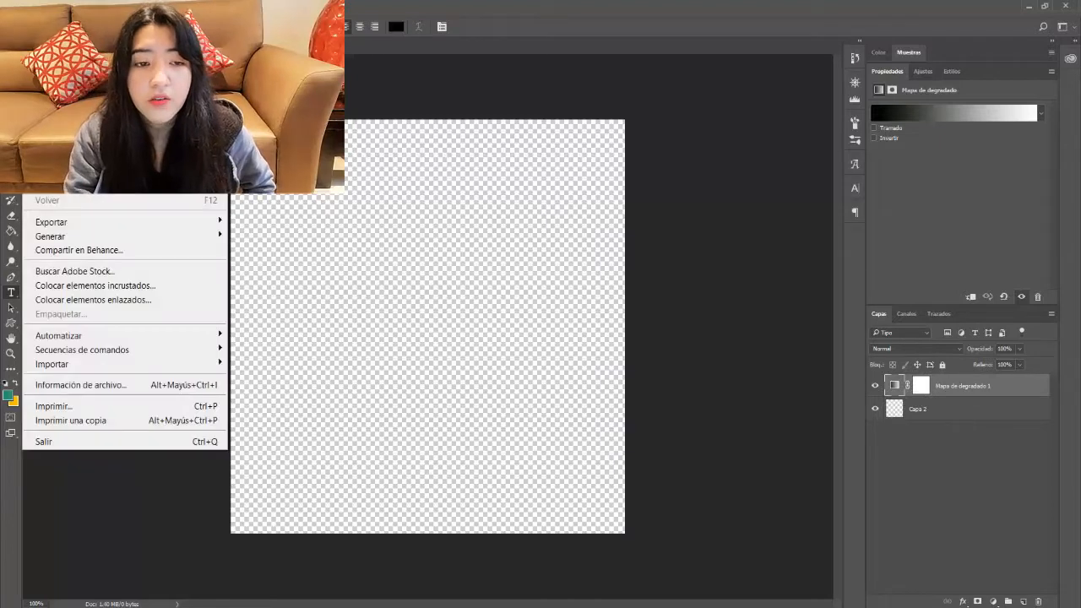
Step: Open the portrait and add a black-to-white Mapa de degradado adjustment layer
{"action": "left_click", "coordinate": [51, 35]}
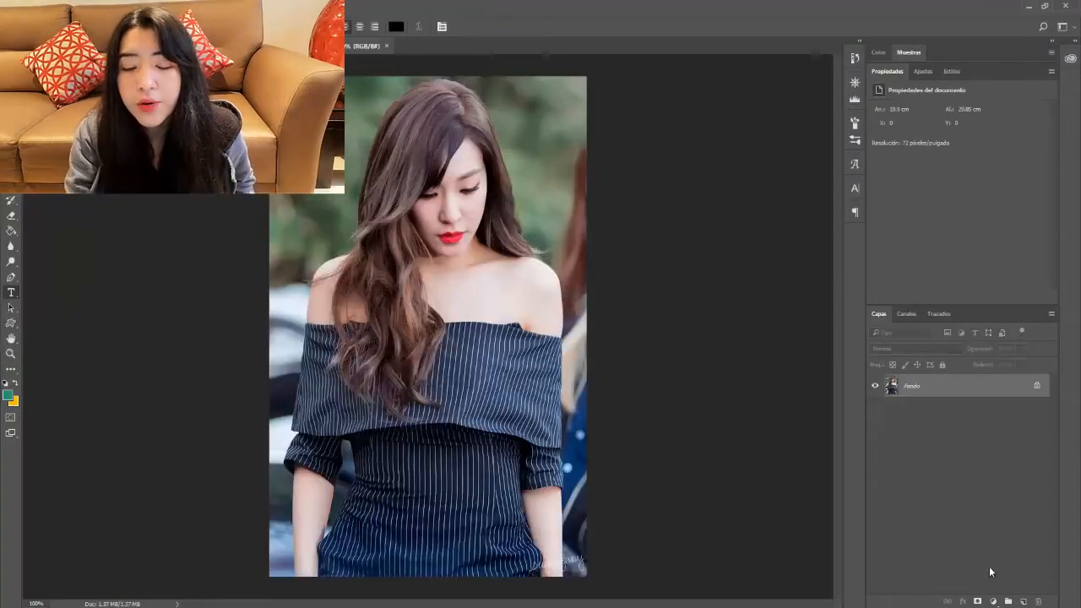
{"action": "left_click", "coordinate": [993, 600]}
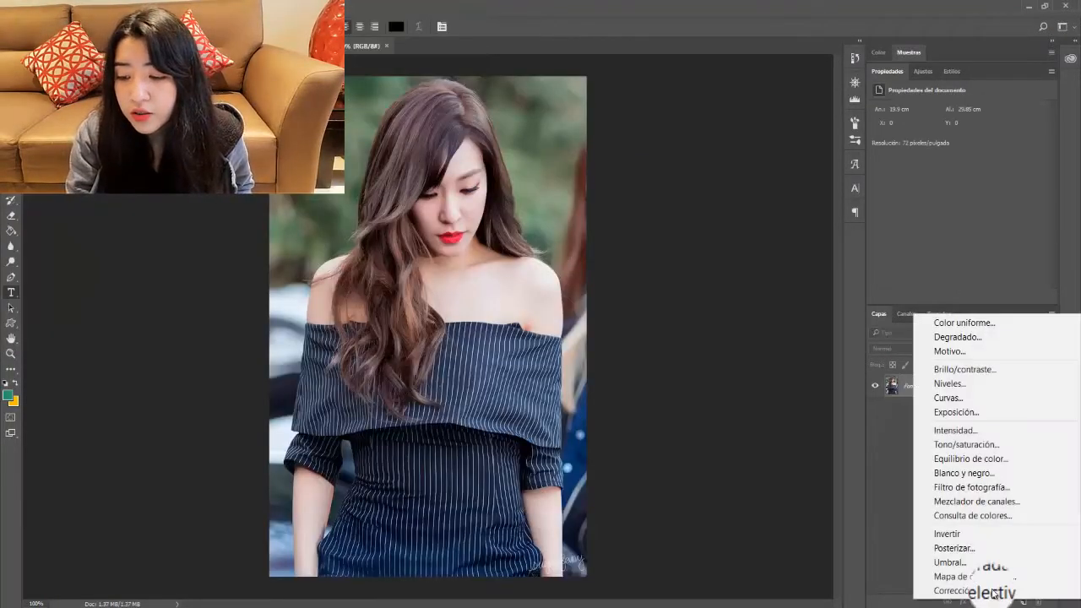
{"action": "left_click", "coordinate": [990, 577]}
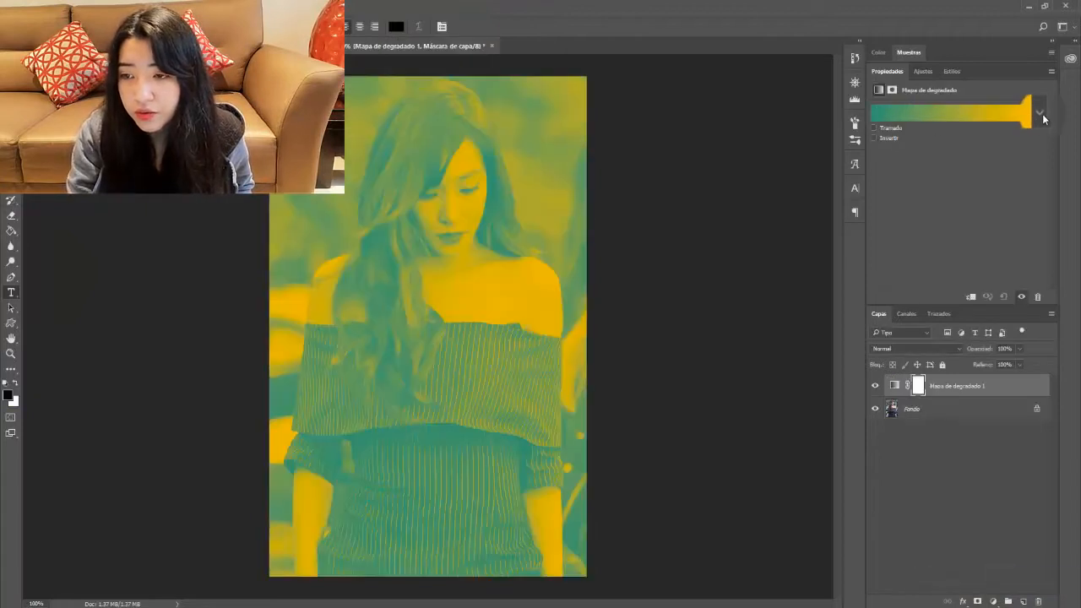
{"action": "left_click", "coordinate": [1040, 112]}
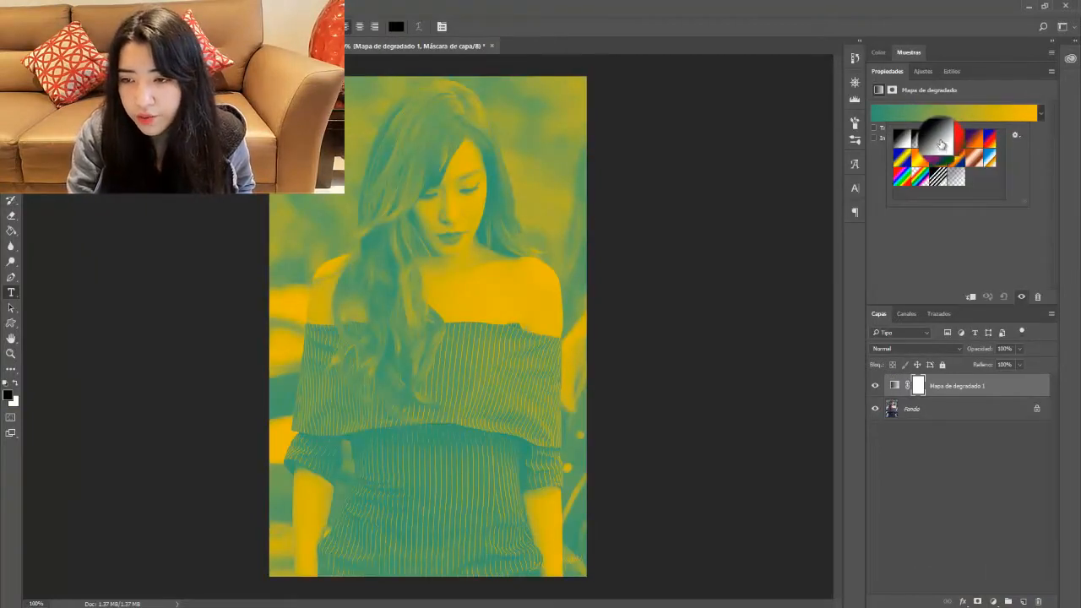
{"action": "left_click", "coordinate": [940, 134]}
Step: Set the gradient map's blend mode to Luz suave and toggle it to compare
{"action": "left_click", "coordinate": [930, 350]}
{"action": "left_click", "coordinate": [930, 350]}
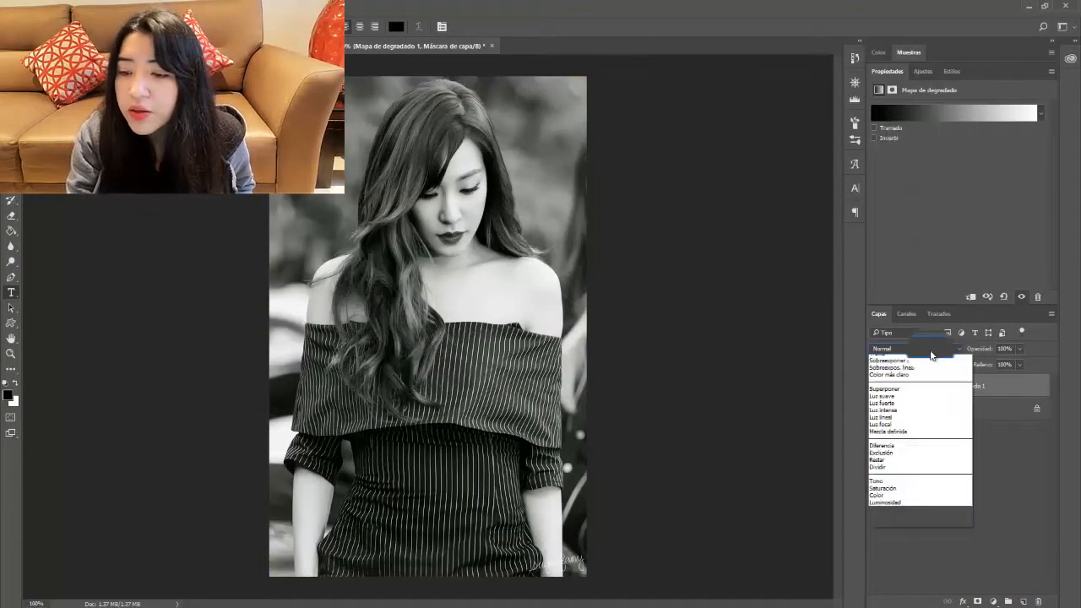
{"action": "left_click", "coordinate": [928, 350]}
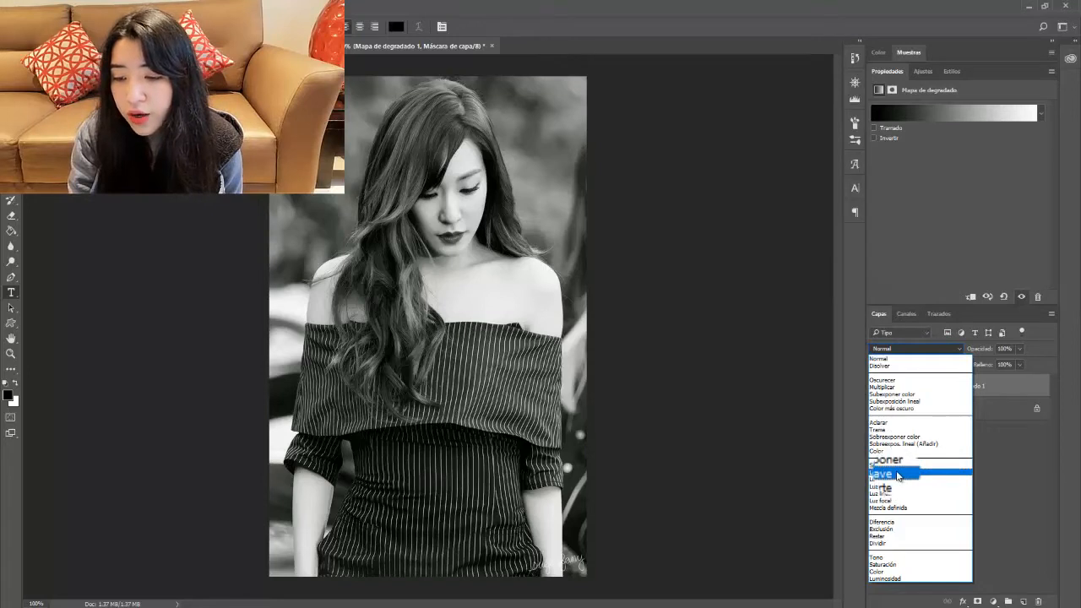
{"action": "left_click", "coordinate": [897, 476]}
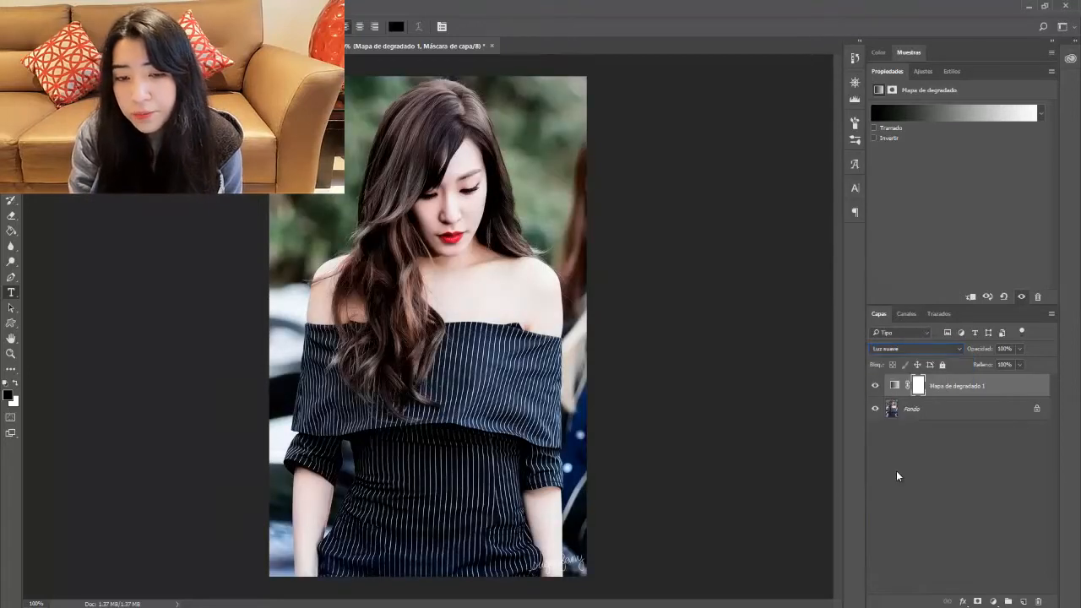
{"action": "left_click", "coordinate": [875, 385]}
{"action": "left_click", "coordinate": [875, 386]}
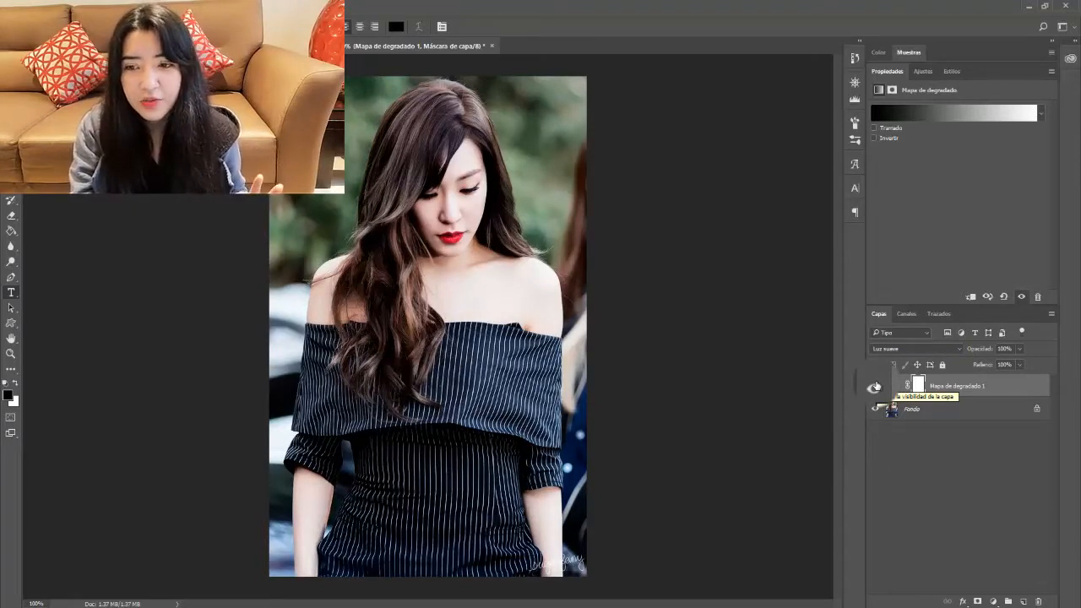
{"action": "left_click", "coordinate": [875, 386]}
{"action": "left_click", "coordinate": [875, 386]}
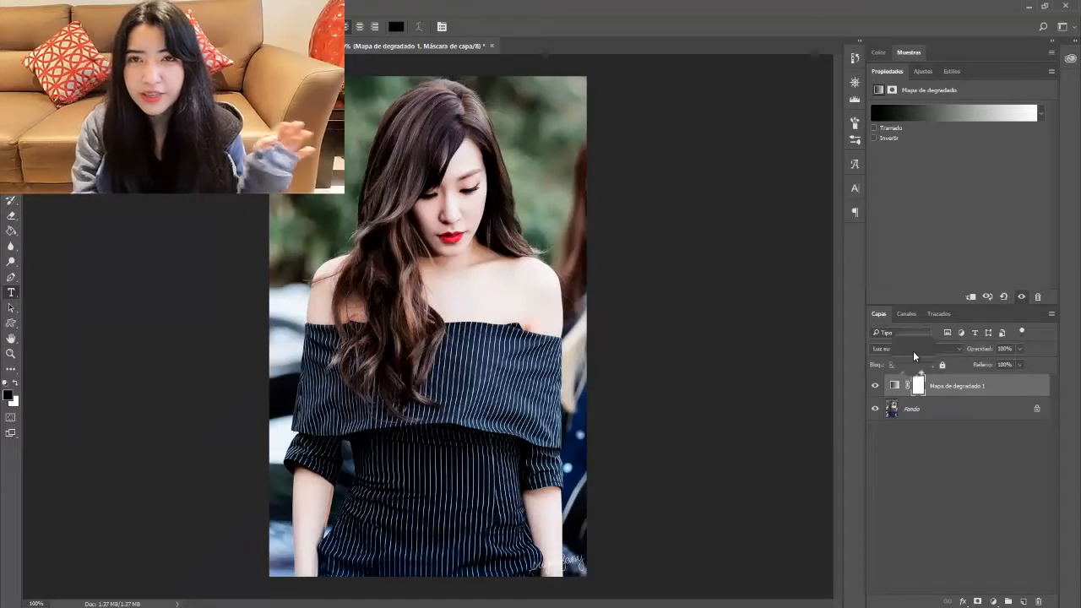
Step: Lower the gradient map layer's opacity to 51% and hide the layer
{"action": "left_click", "coordinate": [1041, 114]}
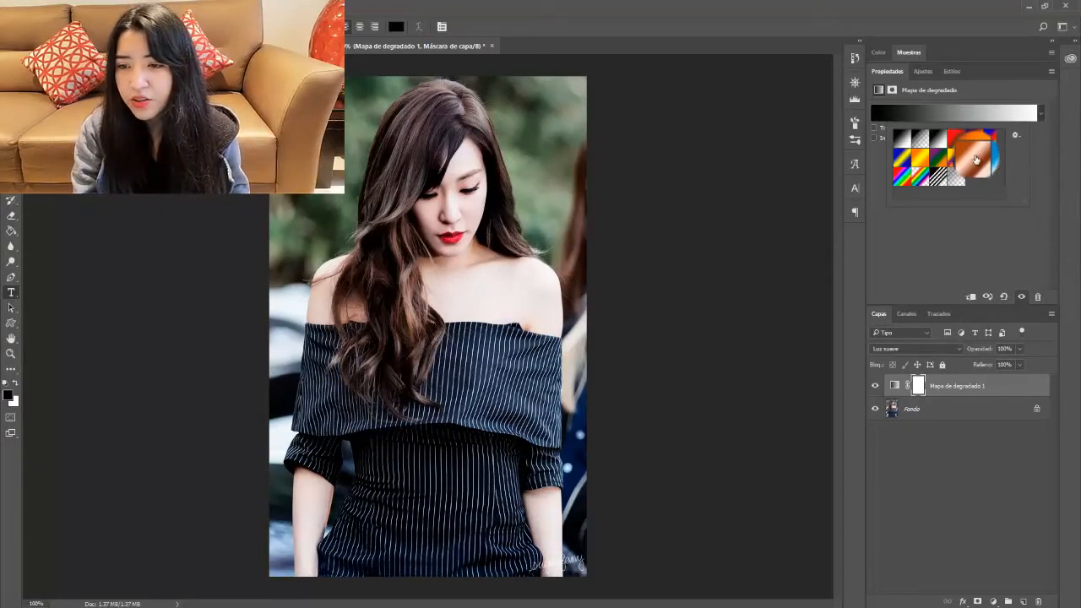
{"action": "left_click", "coordinate": [929, 348]}
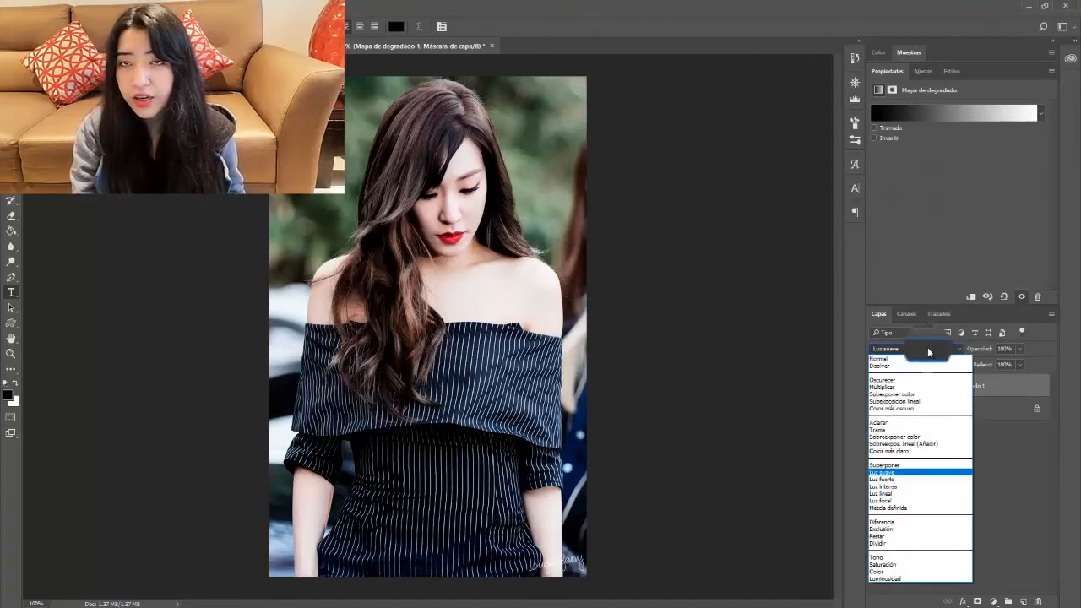
{"action": "left_click", "coordinate": [922, 350]}
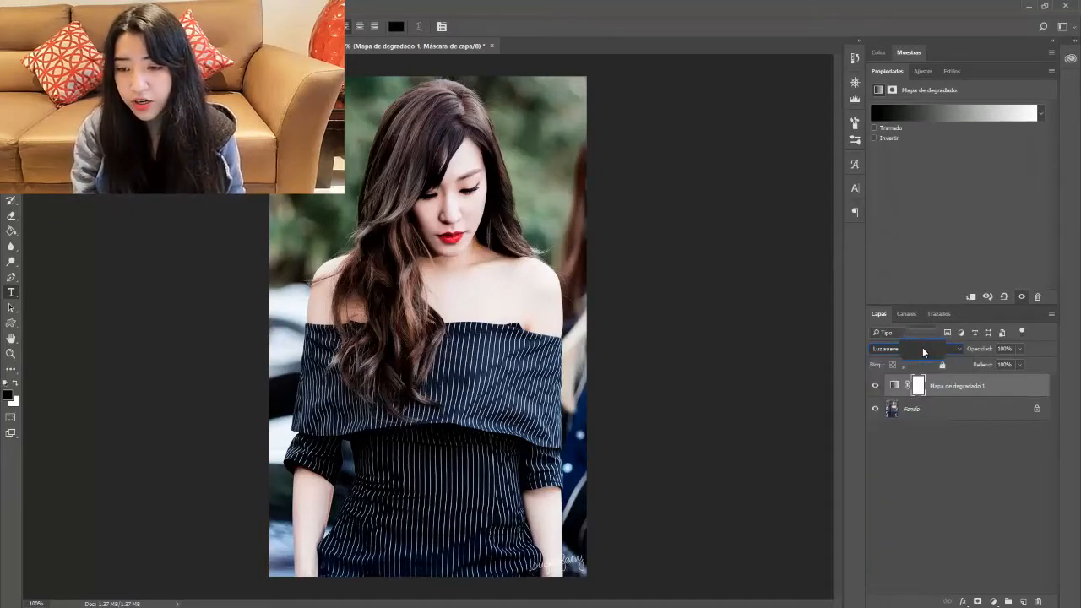
{"action": "left_click", "coordinate": [1021, 347]}
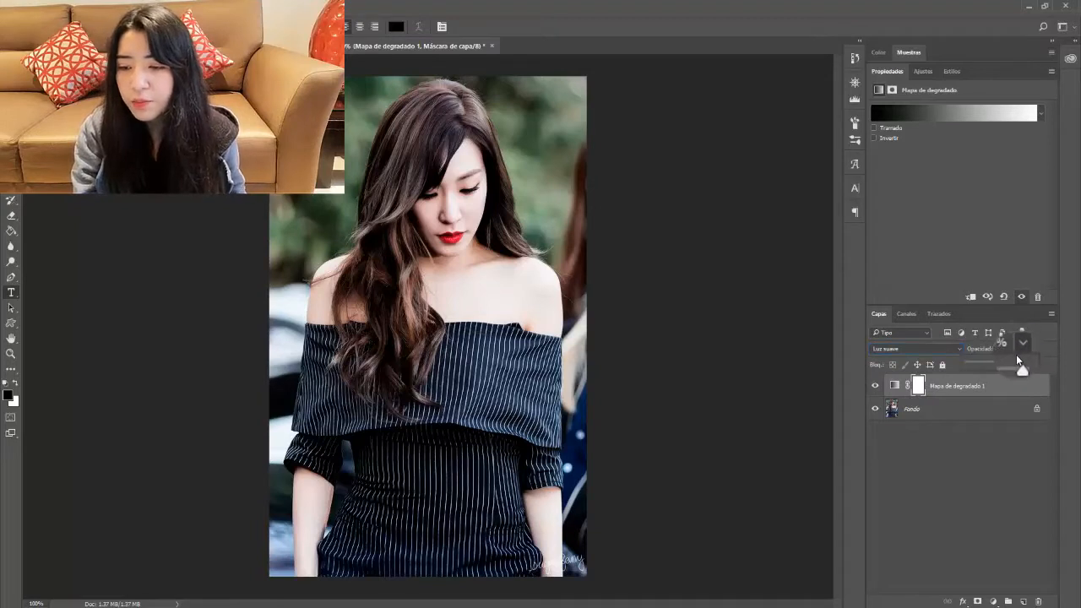
{"action": "left_click", "coordinate": [994, 364]}
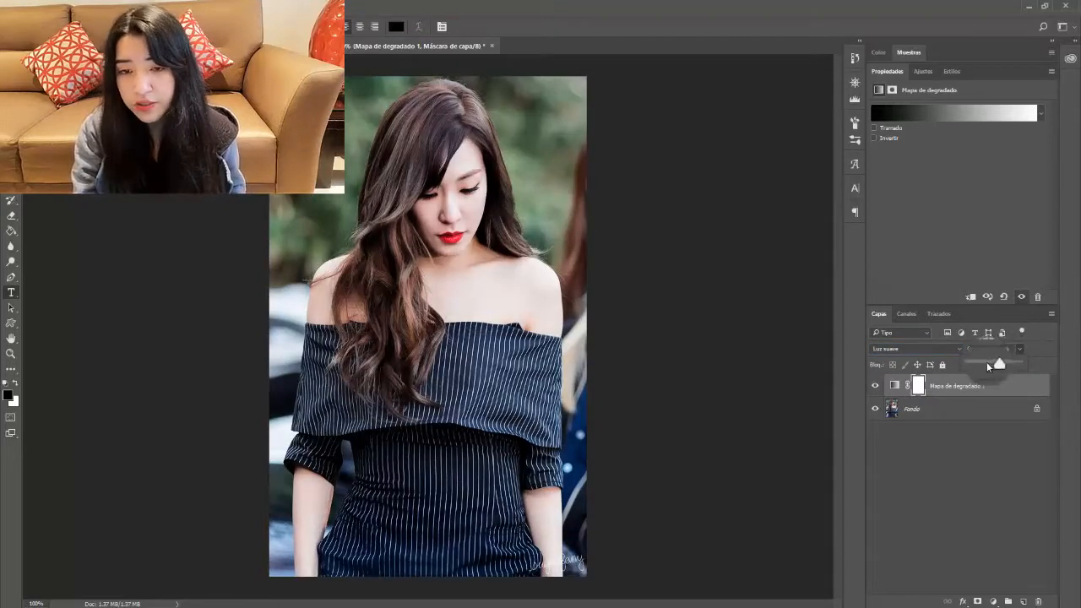
{"action": "left_click_drag", "start_coordinate": [987, 363], "coordinate": [979, 363]}
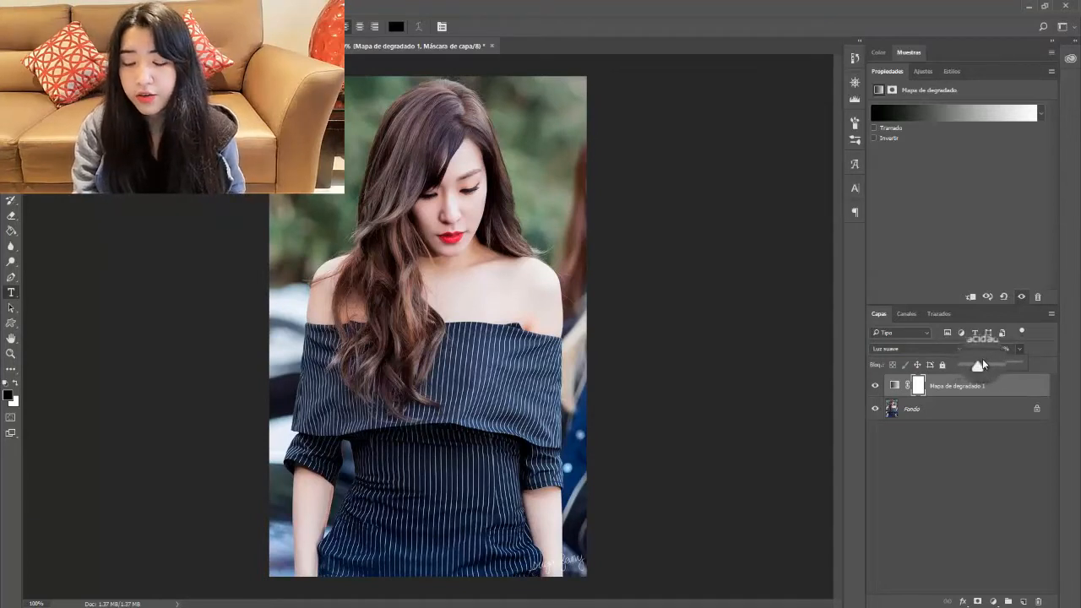
{"action": "left_click", "coordinate": [994, 364]}
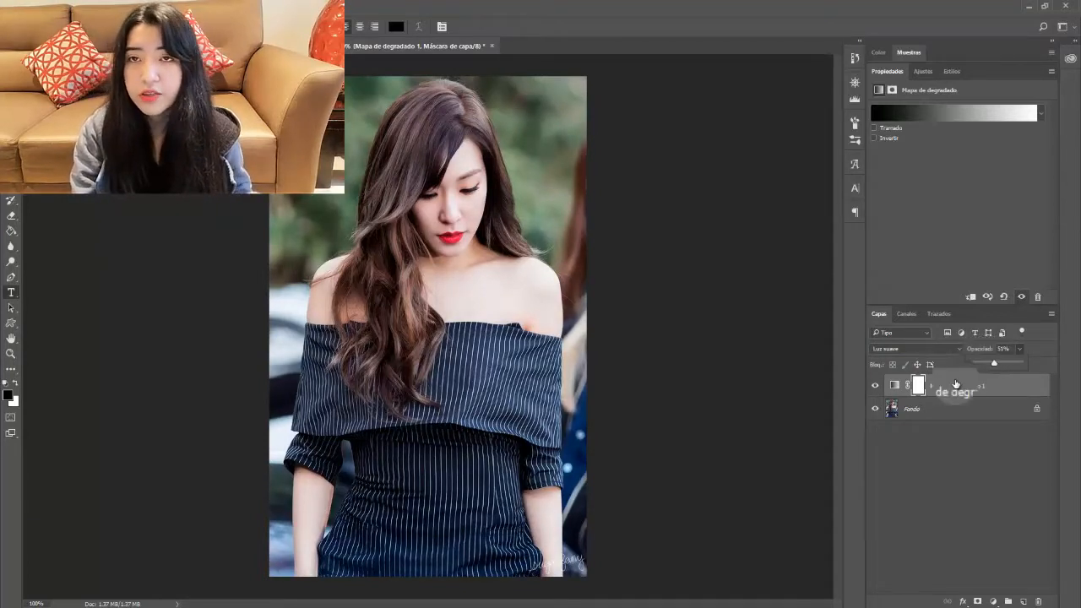
{"action": "left_click", "coordinate": [879, 385]}
{"action": "left_click", "coordinate": [875, 385]}
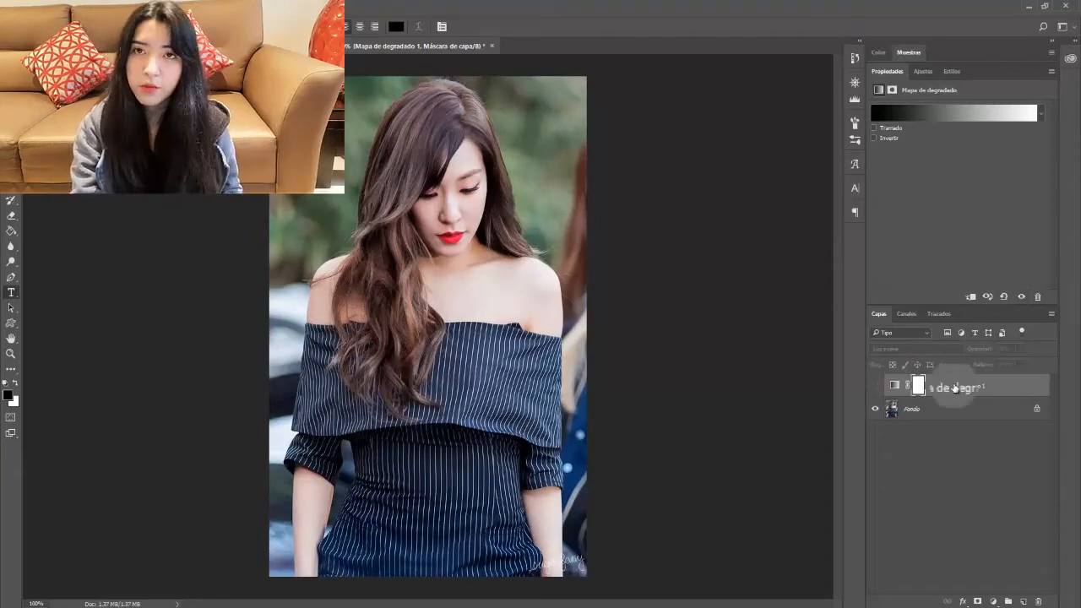
{"action": "double_click", "coordinate": [956, 386]}
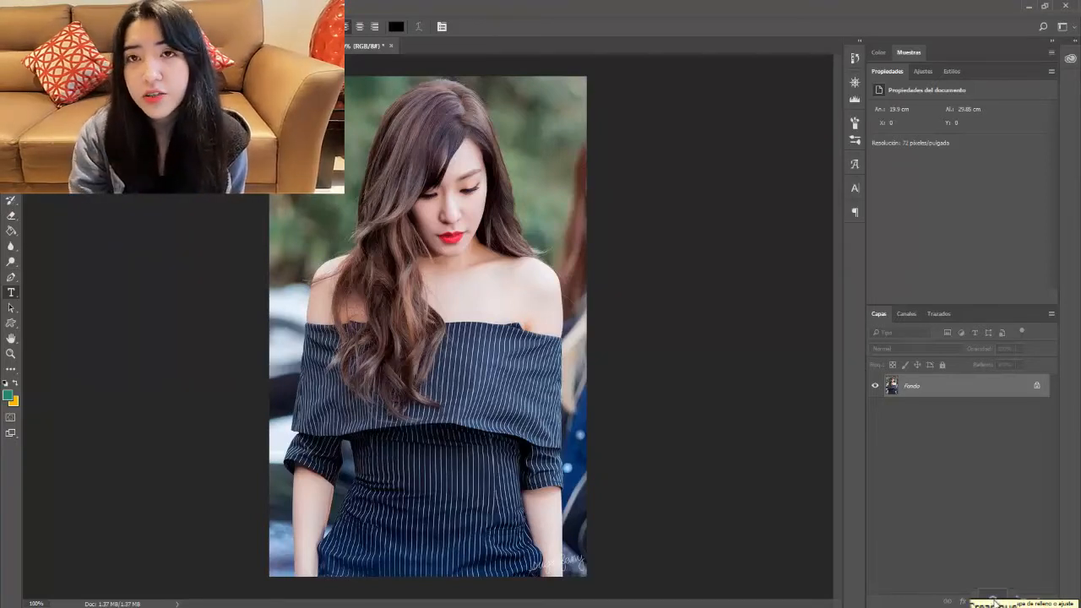
{"action": "left_click", "coordinate": [993, 601]}
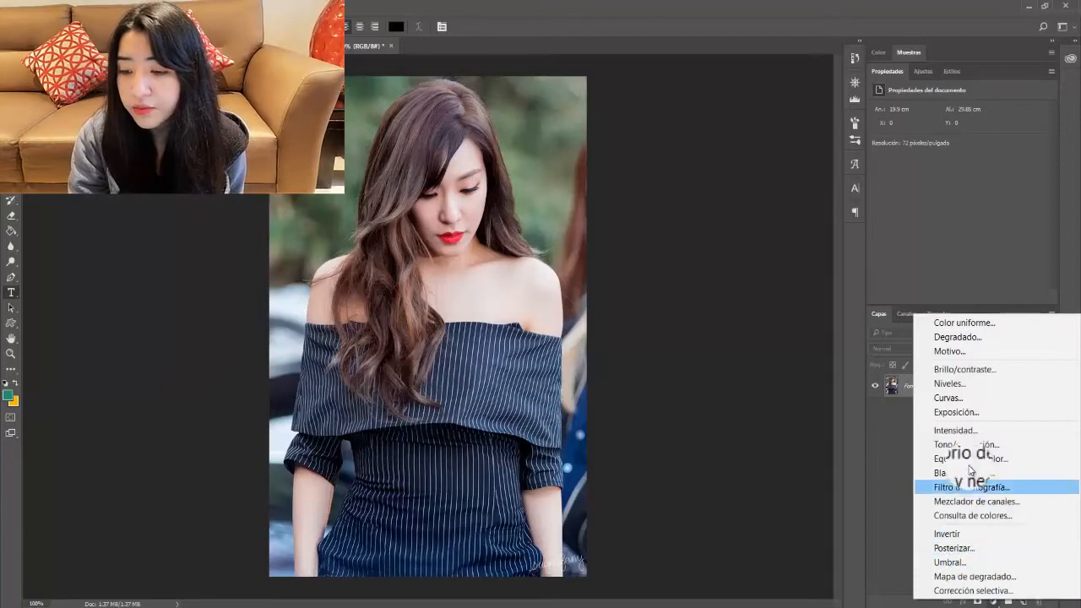
{"action": "left_click", "coordinate": [944, 396]}
{"action": "left_click_drag", "start_coordinate": [963, 216], "coordinate": [986, 194]}
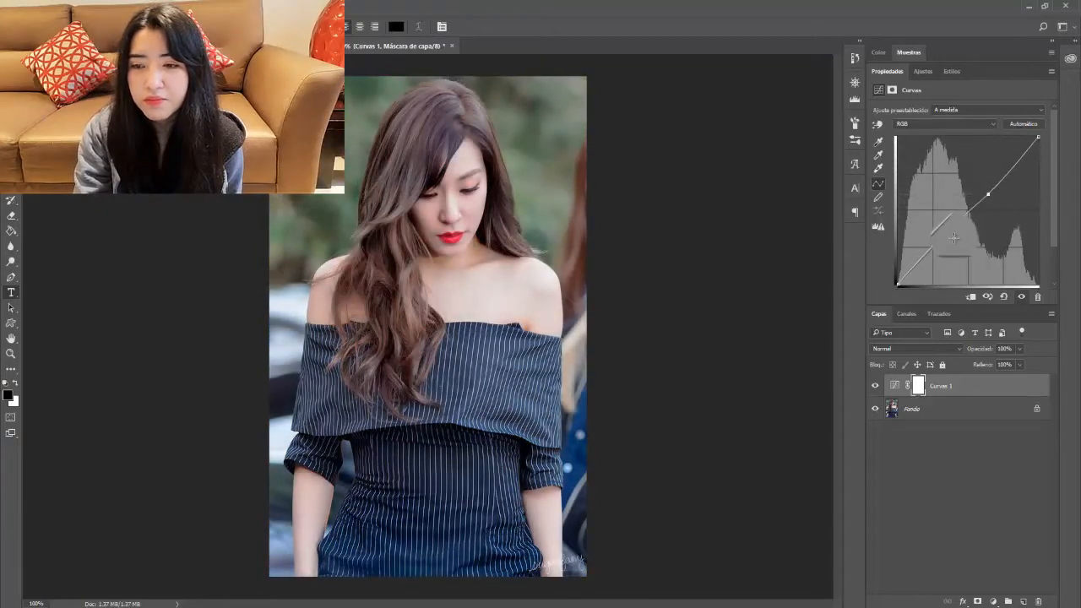
{"action": "mouse_move", "coordinate": [935, 239]}
{"action": "left_mouse_down"}
{"action": "mouse_move", "coordinate": [929, 222]}
{"action": "mouse_move", "coordinate": [924, 264]}
{"action": "mouse_move", "coordinate": [922, 232]}
{"action": "mouse_move", "coordinate": [929, 246]}
{"action": "left_mouse_up"}
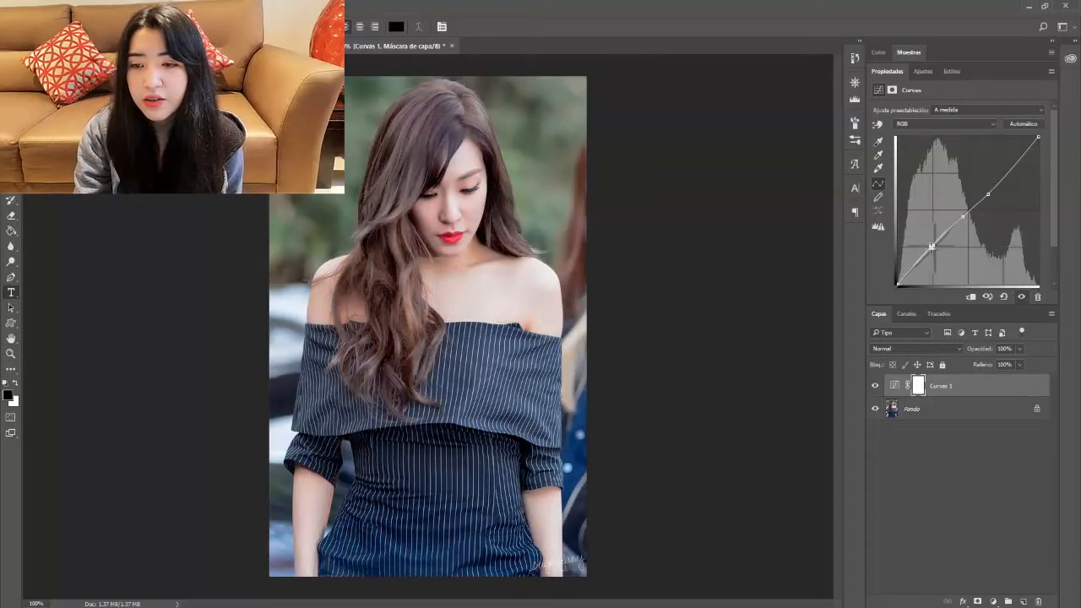
{"action": "left_click_drag", "start_coordinate": [1040, 147], "coordinate": [926, 185]}
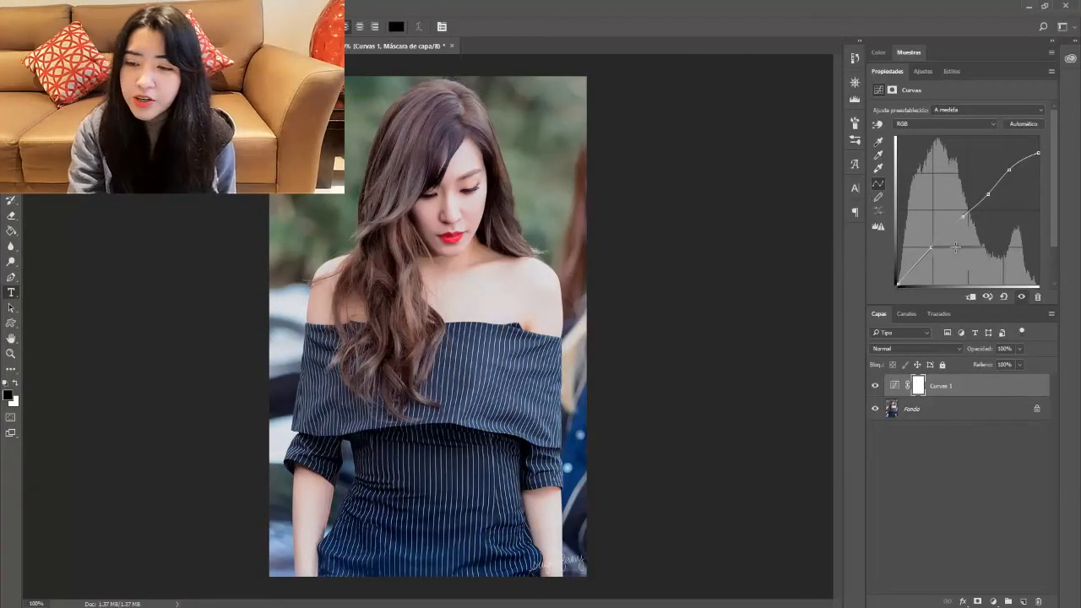
{"action": "left_click", "coordinate": [875, 385]}
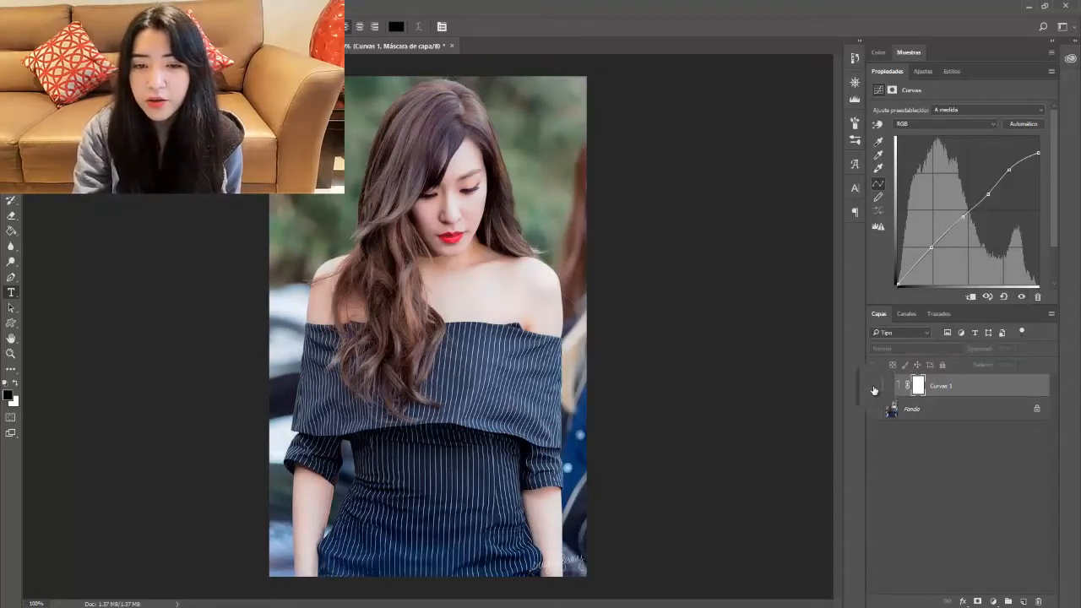
{"action": "left_click", "coordinate": [873, 387]}
{"action": "left_click", "coordinate": [874, 387]}
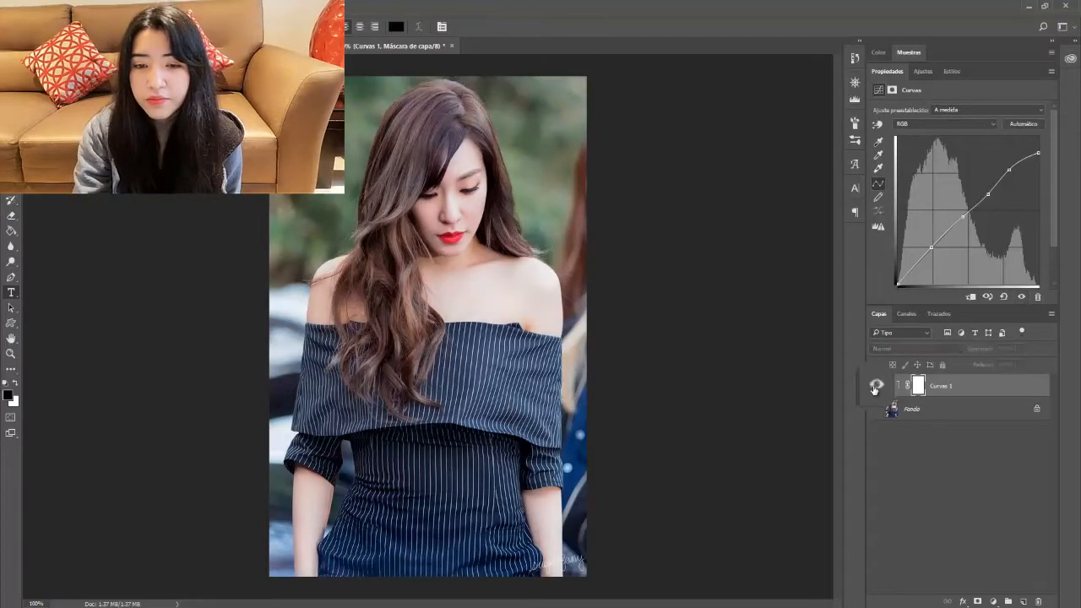
{"action": "left_click", "coordinate": [935, 393]}
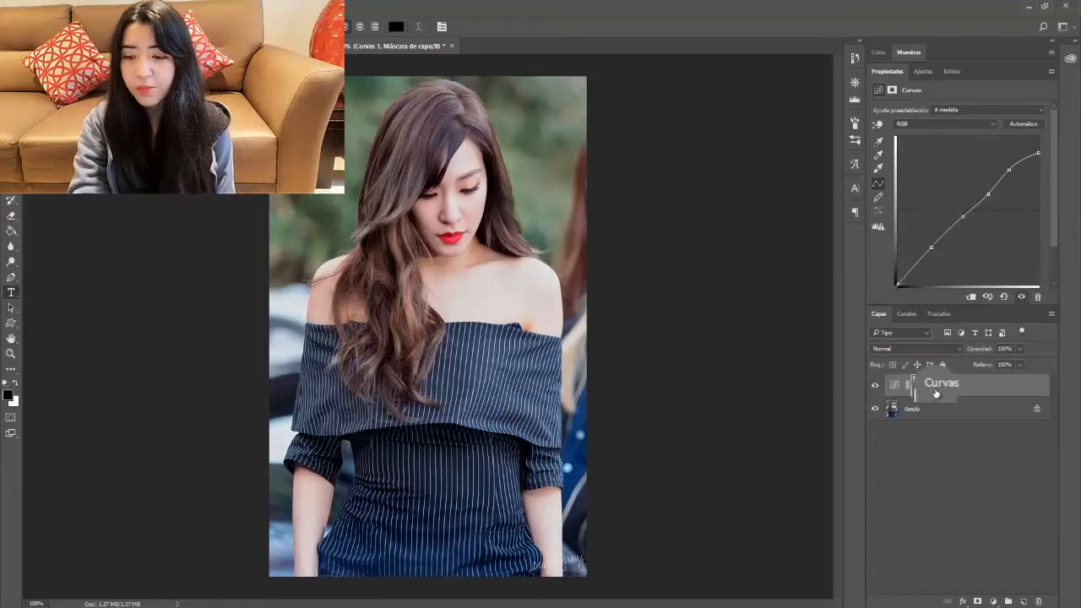
{"action": "key", "text": "Delete"}
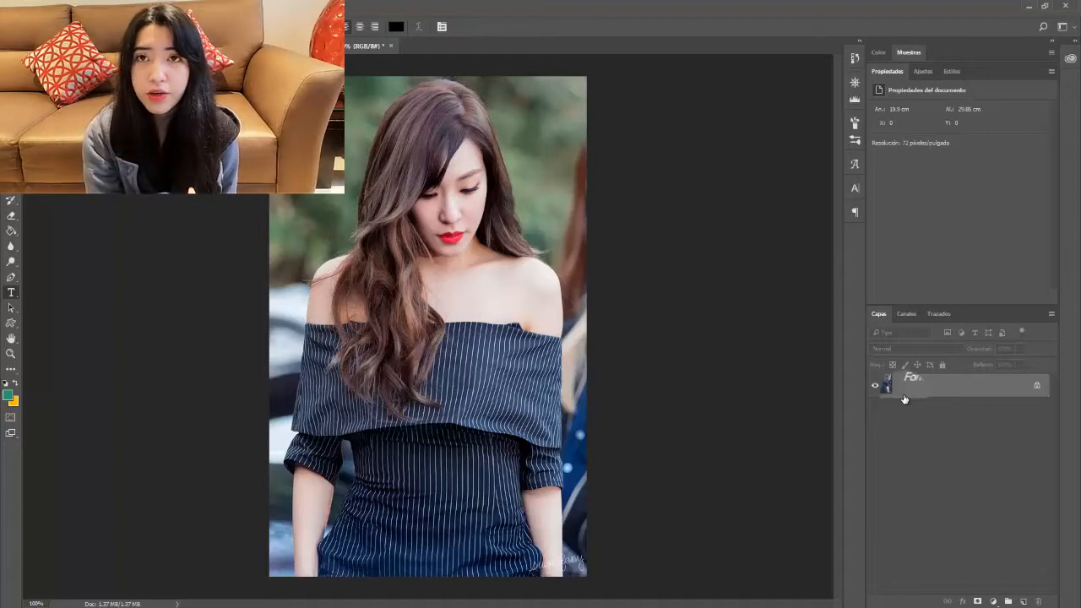
Step: Add a Photo Filter adjustment layer with a custom pink-magenta filter colour
{"action": "left_click_drag", "start_coordinate": [903, 398], "coordinate": [904, 398]}
{"action": "left_click", "coordinate": [993, 600]}
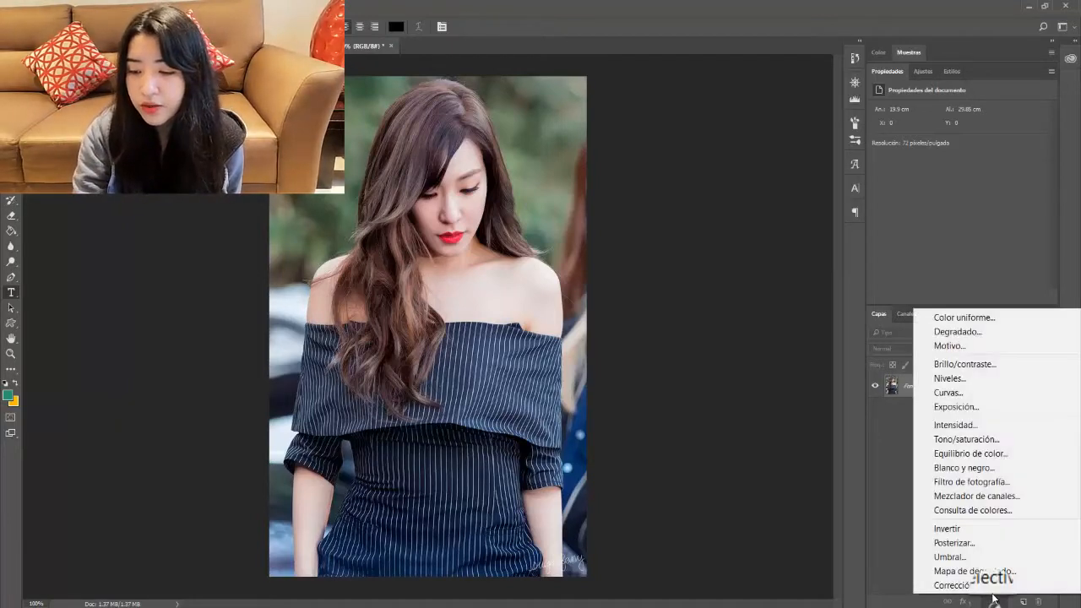
{"action": "left_click", "coordinate": [967, 481]}
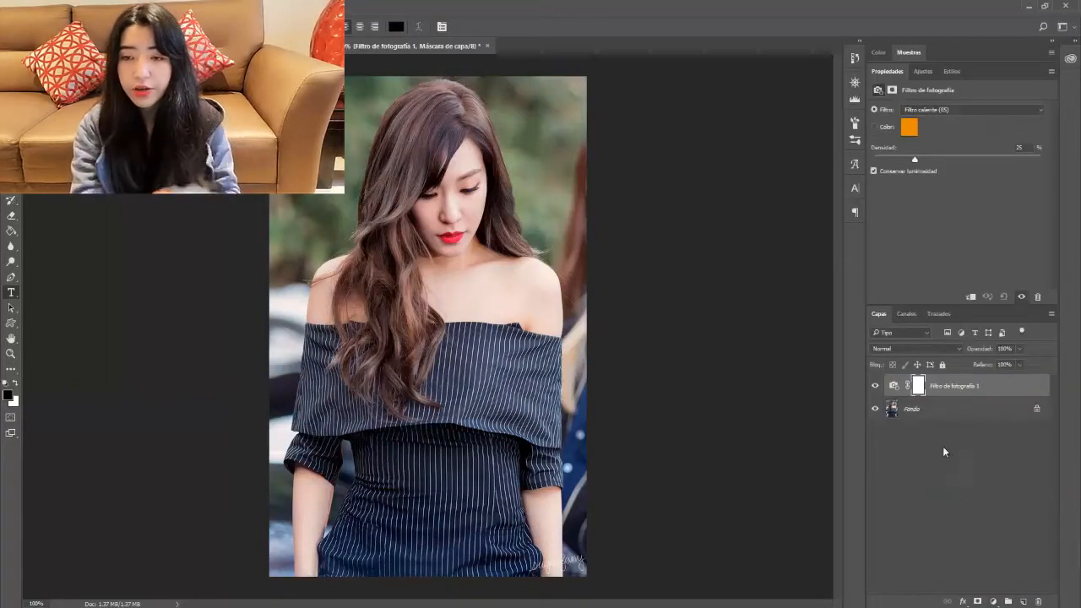
{"action": "left_click", "coordinate": [873, 389]}
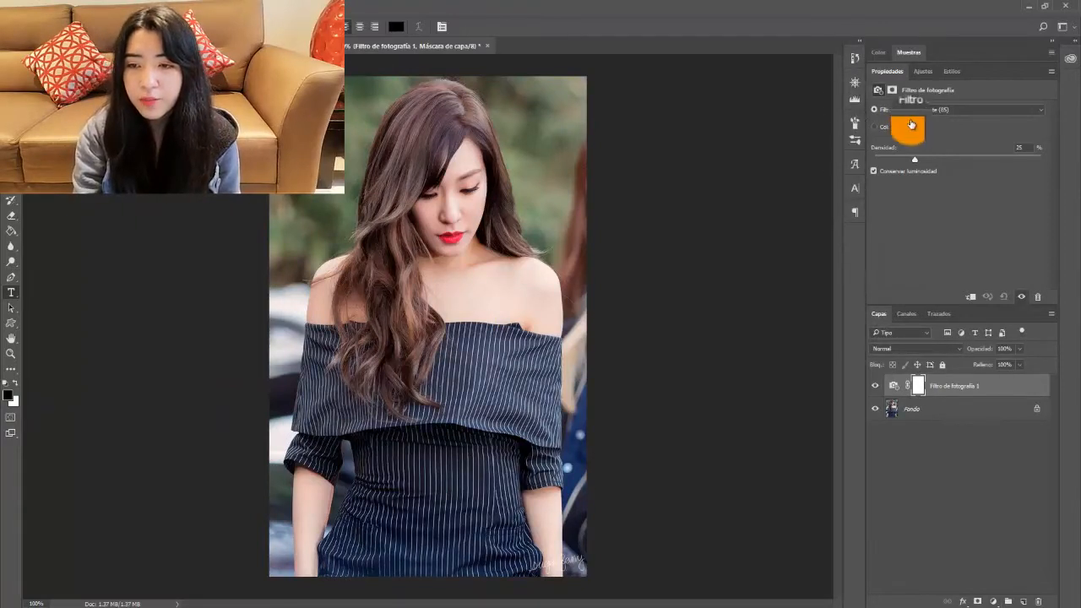
{"action": "left_click", "coordinate": [910, 125]}
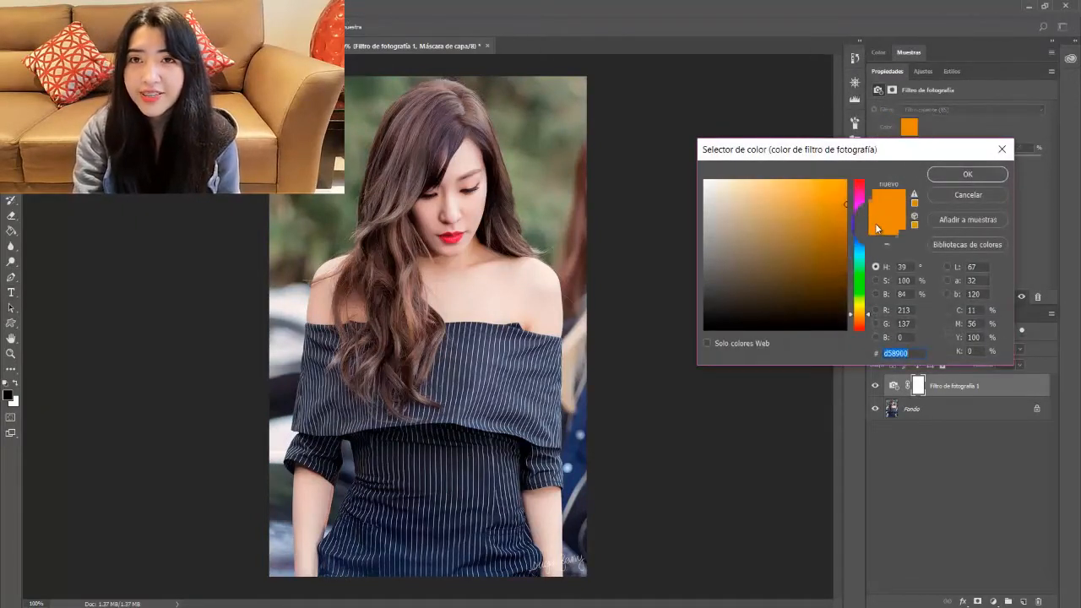
{"action": "left_click", "coordinate": [862, 211]}
{"action": "left_click_drag", "start_coordinate": [802, 211], "coordinate": [777, 209]}
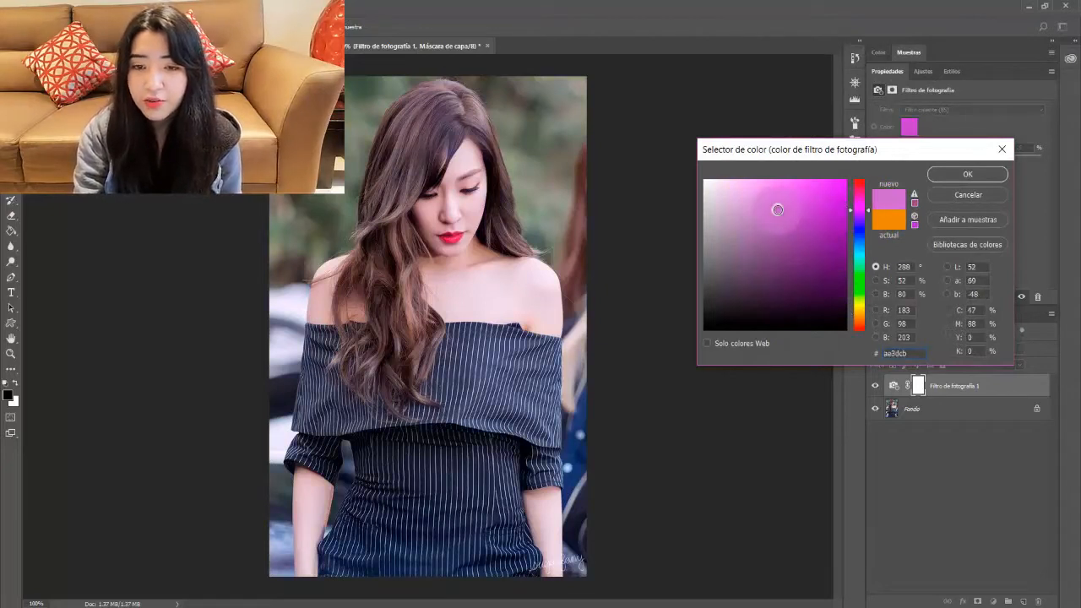
{"action": "left_click", "coordinate": [967, 174]}
Step: Toggle the magenta Photo Filter on and off to compare the tinted and original portrait
{"action": "left_click", "coordinate": [904, 346]}
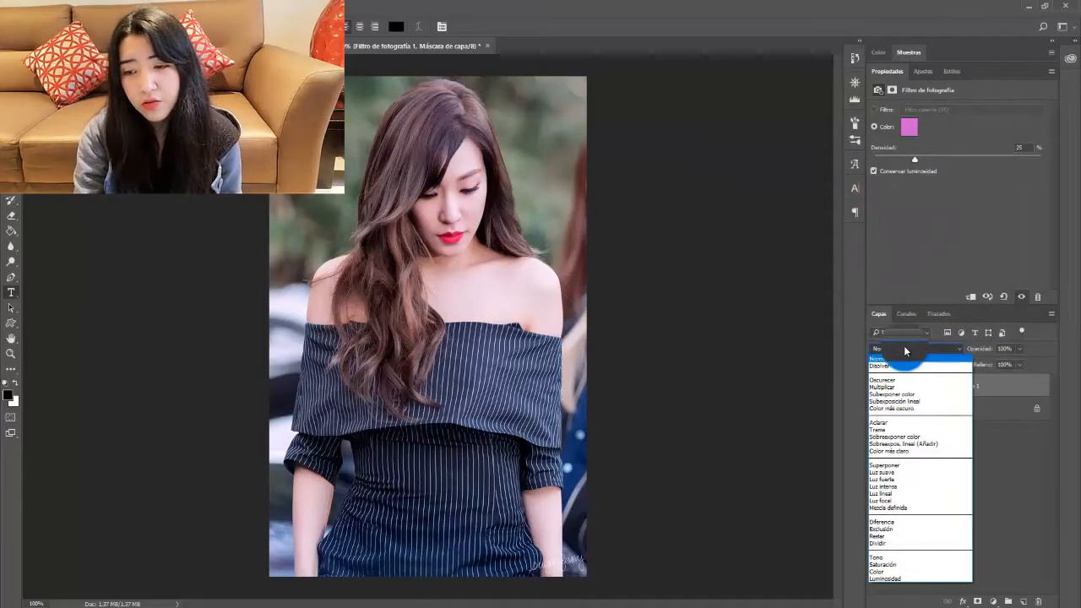
{"action": "left_click", "coordinate": [903, 347]}
{"action": "left_click", "coordinate": [903, 347]}
{"action": "left_click", "coordinate": [903, 347]}
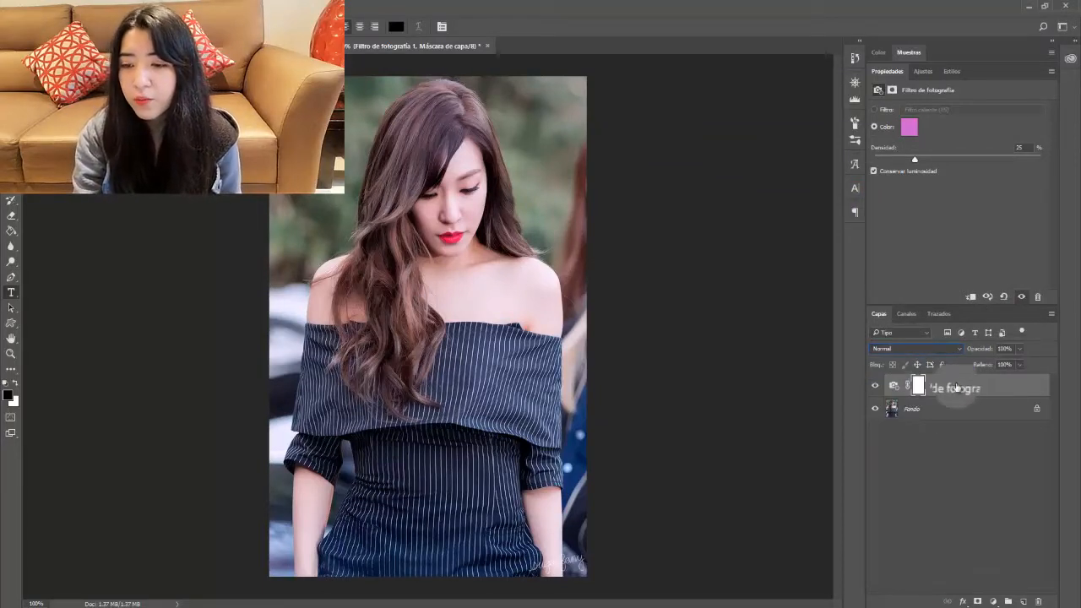
{"action": "left_click_drag", "start_coordinate": [918, 385], "coordinate": [922, 393]}
{"action": "left_click", "coordinate": [875, 388]}
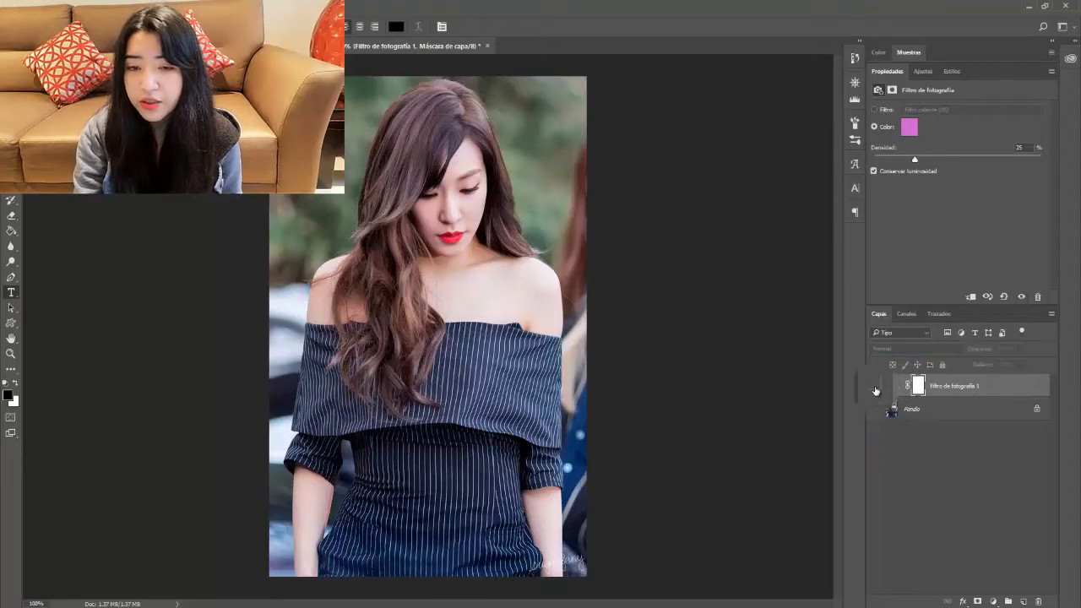
{"action": "left_click", "coordinate": [875, 388]}
{"action": "left_click", "coordinate": [875, 388]}
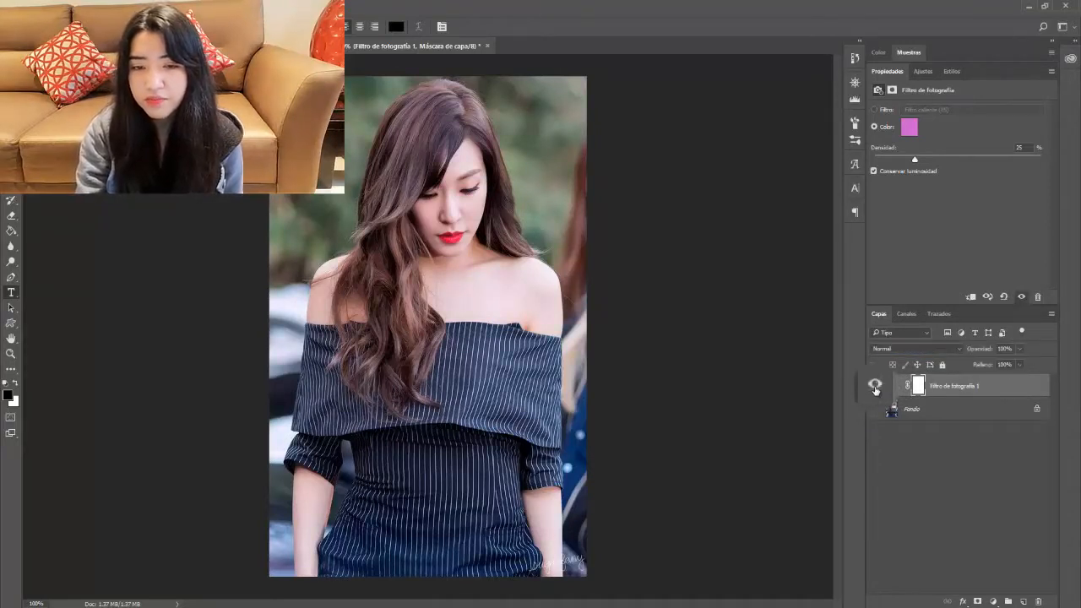
{"action": "left_click", "coordinate": [875, 390]}
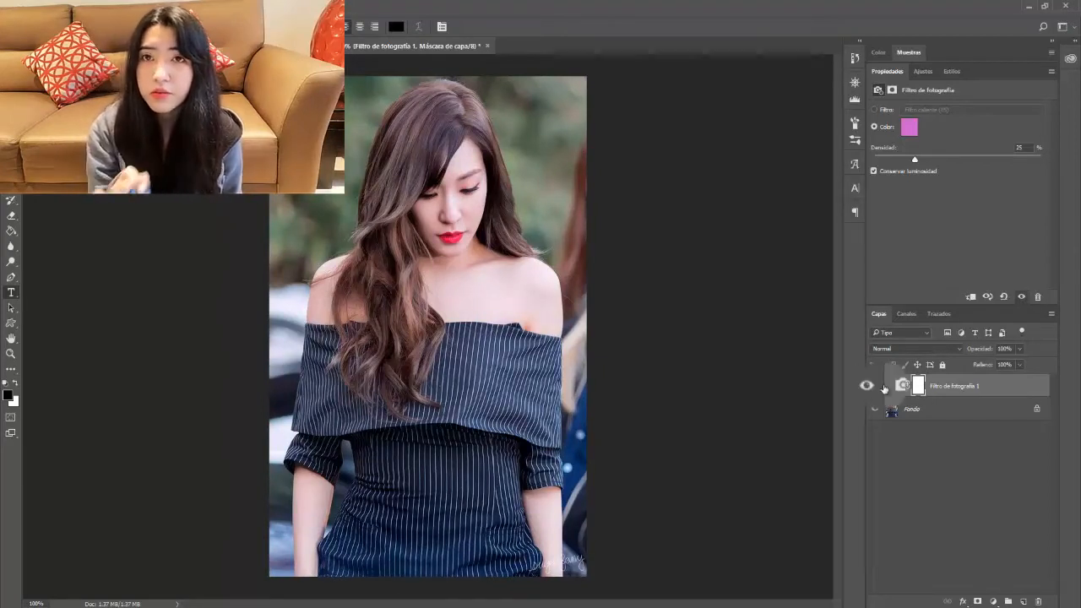
{"action": "left_click", "coordinate": [954, 387]}
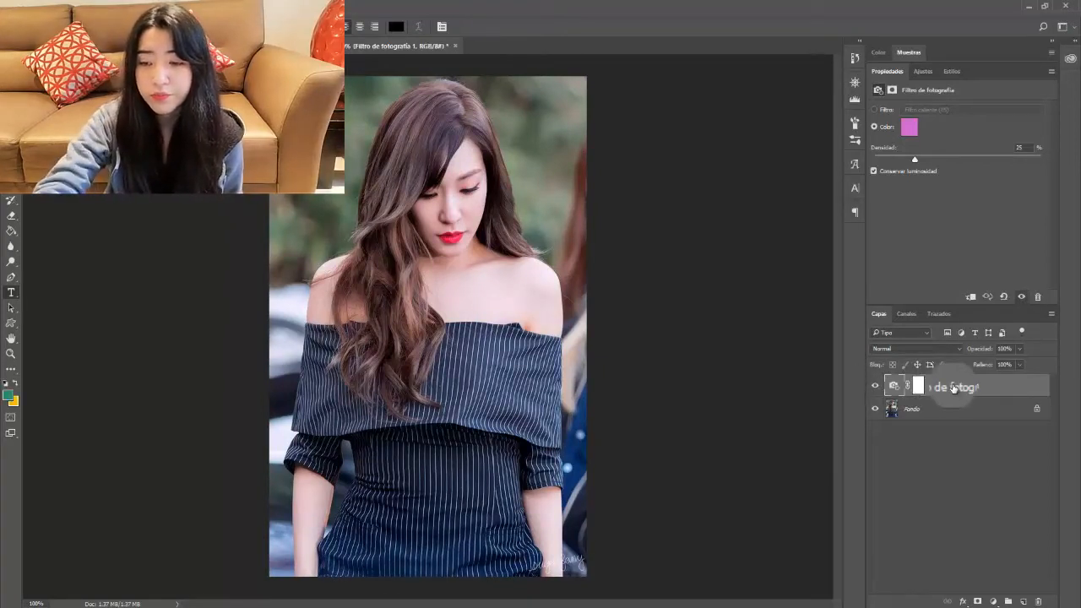
Step: Delete the Filtro de fotografía 1 photo filter layer
{"action": "key", "text": "Delete"}
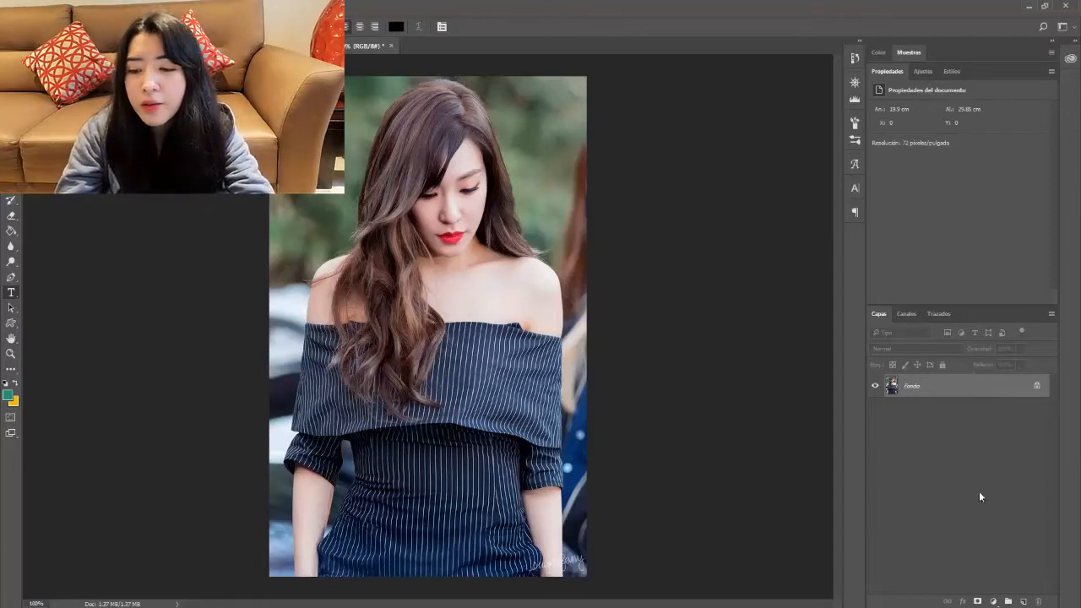
Step: Add a new layer, Capa 1, and brush a green patch over the shoulders
{"action": "left_click", "coordinate": [1022, 600]}
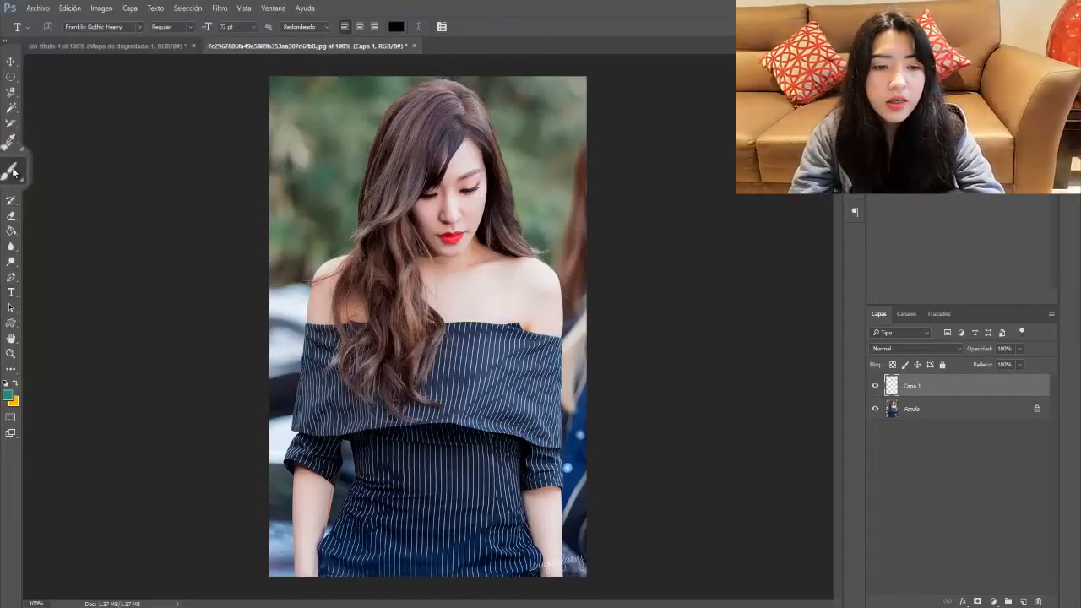
{"action": "left_click", "coordinate": [14, 172]}
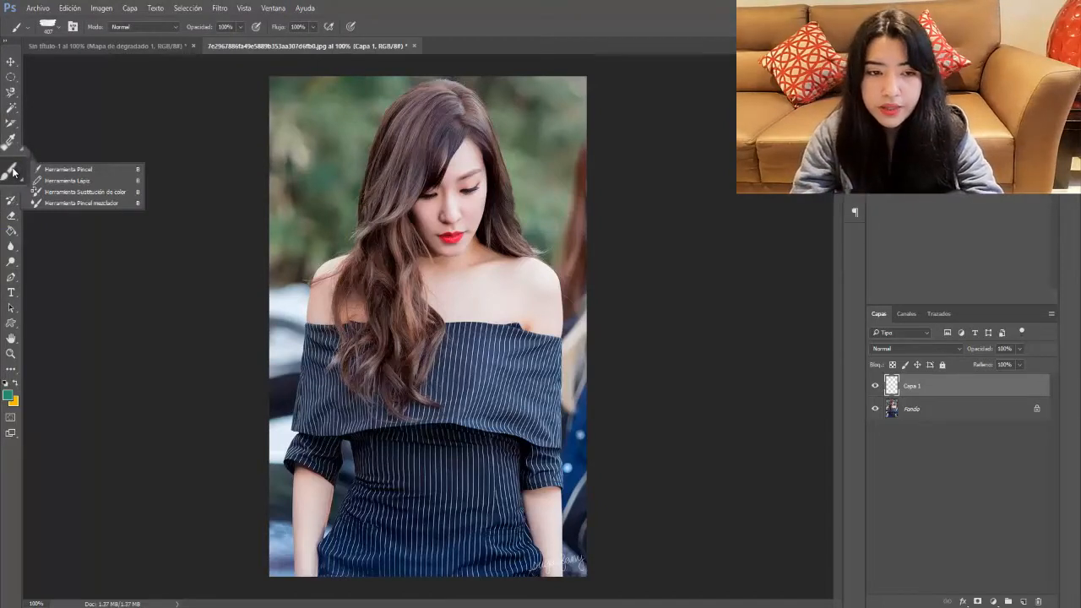
{"action": "left_click", "coordinate": [14, 172]}
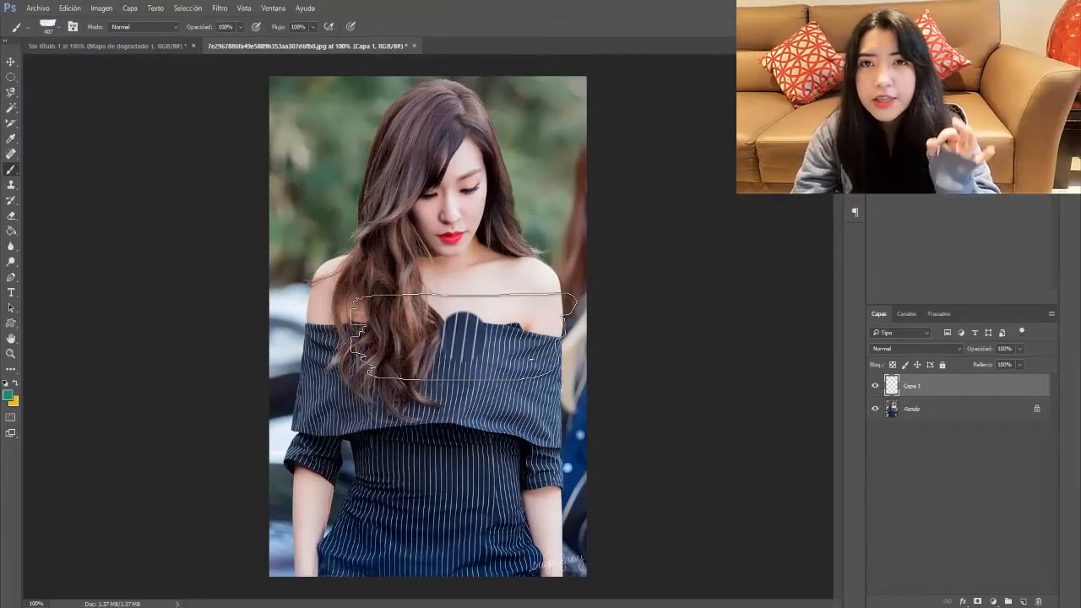
{"action": "left_click_drag", "start_coordinate": [465, 336], "coordinate": [439, 341]}
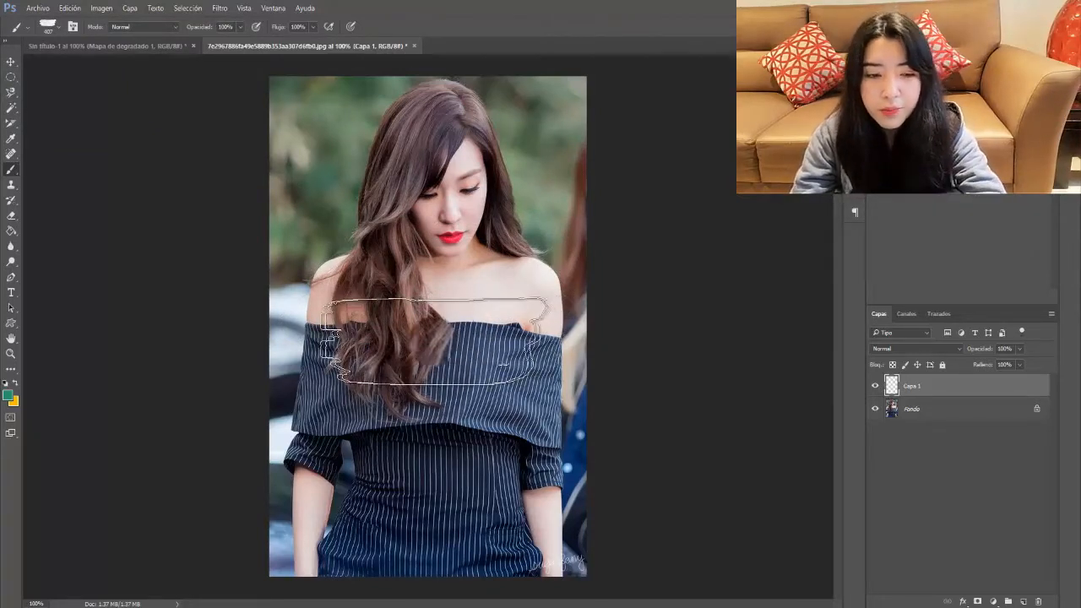
{"action": "key", "text": "ctrl+d"}
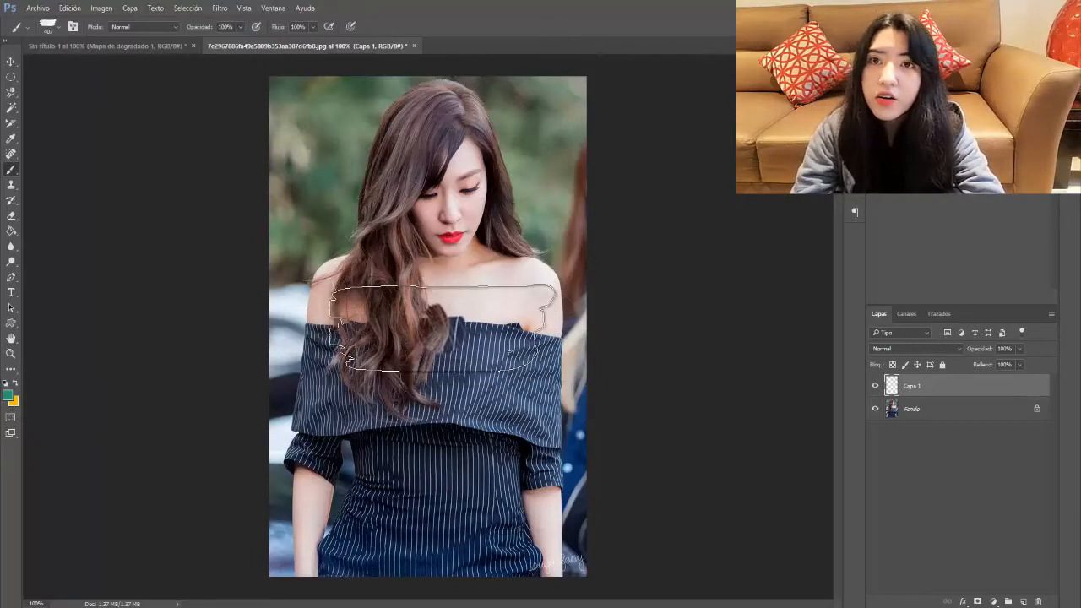
{"action": "left_click", "coordinate": [442, 327]}
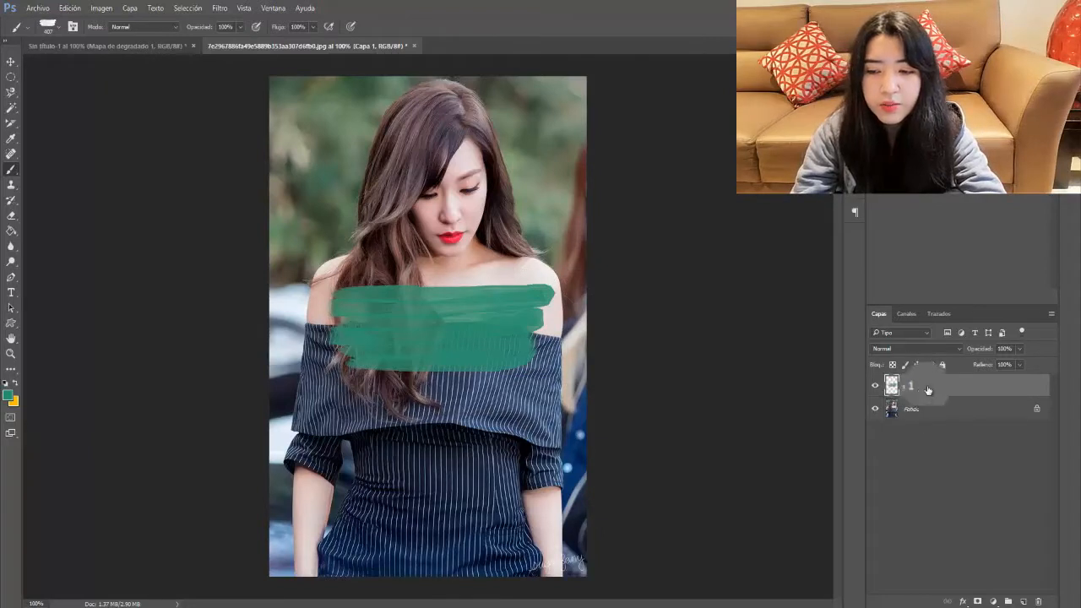
Step: Toggle Capa 1's visibility to compare the portrait with and without the green paint
{"action": "left_click", "coordinate": [876, 387]}
{"action": "left_click", "coordinate": [875, 387]}
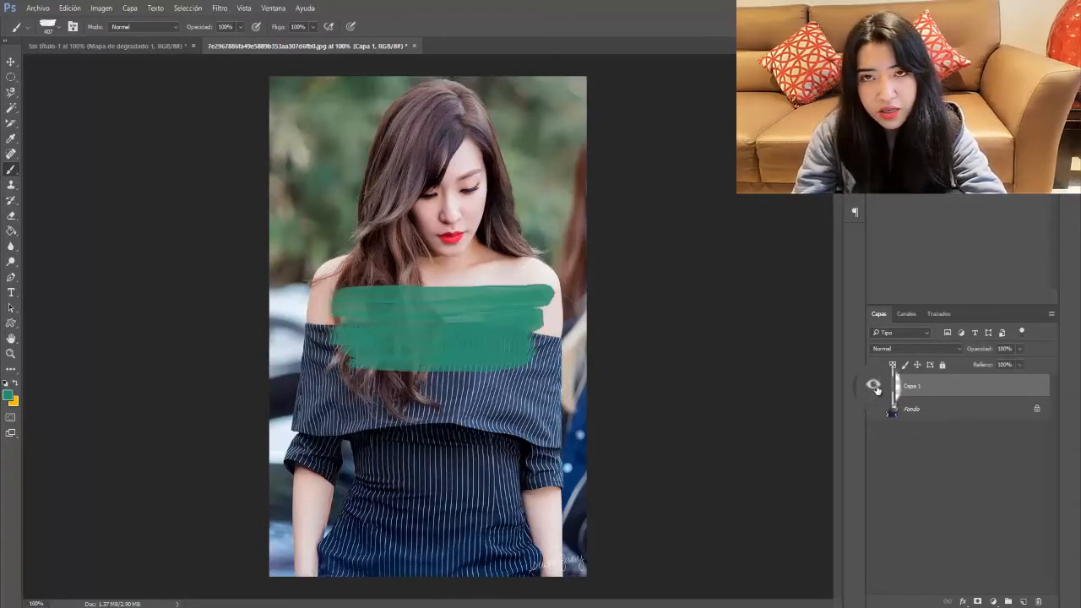
{"action": "left_click", "coordinate": [875, 388]}
{"action": "left_click", "coordinate": [876, 387]}
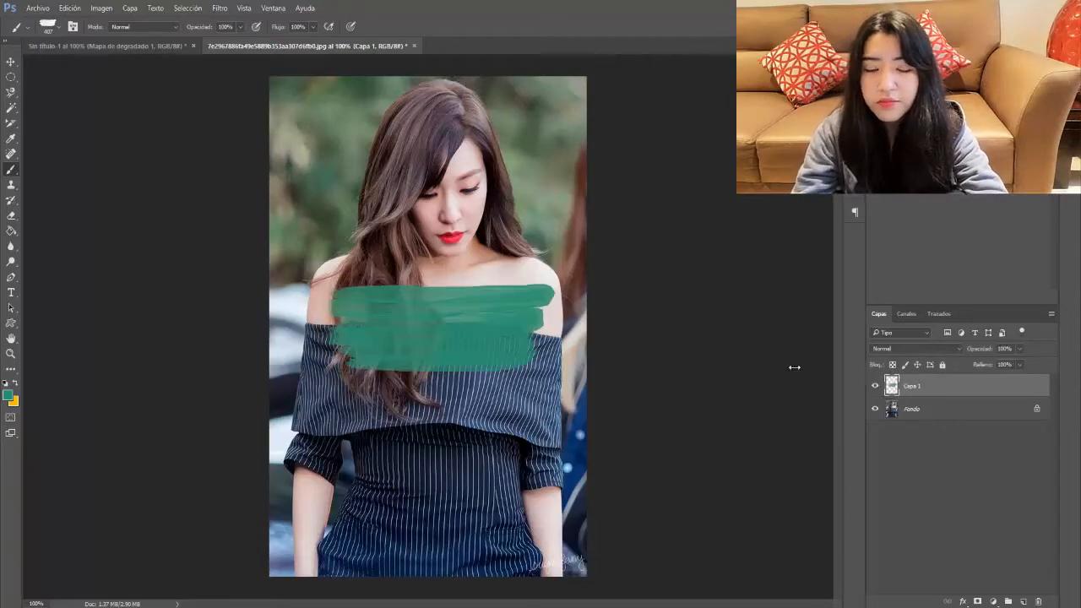
Step: Open the 1UbAROMi_400x400 couple photo, keeping its embedded colour profile
{"action": "left_click", "coordinate": [34, 8]}
{"action": "left_click", "coordinate": [59, 40]}
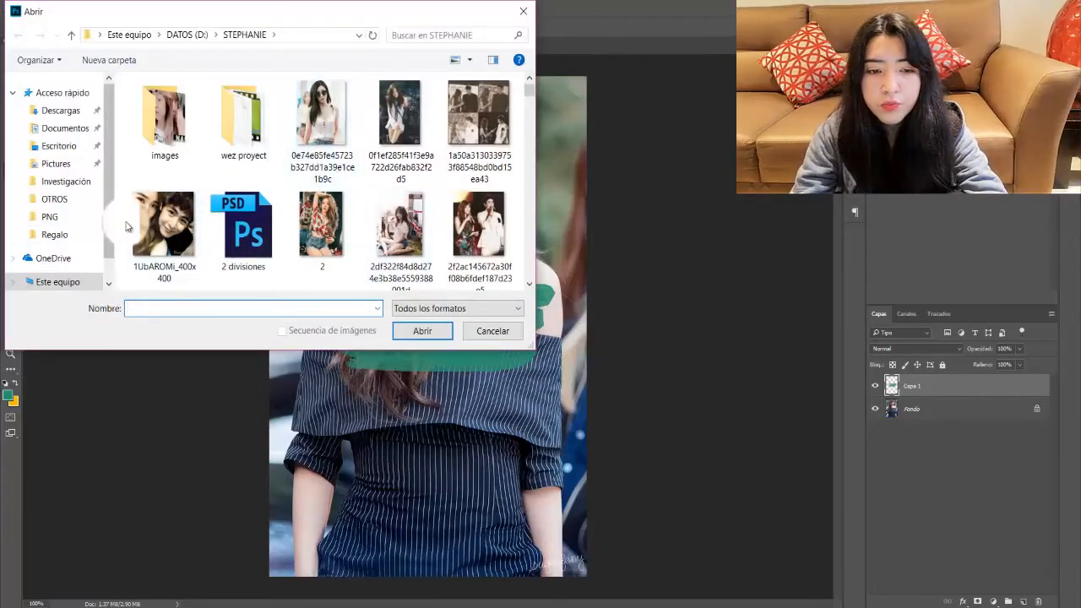
{"action": "double_click", "coordinate": [139, 221]}
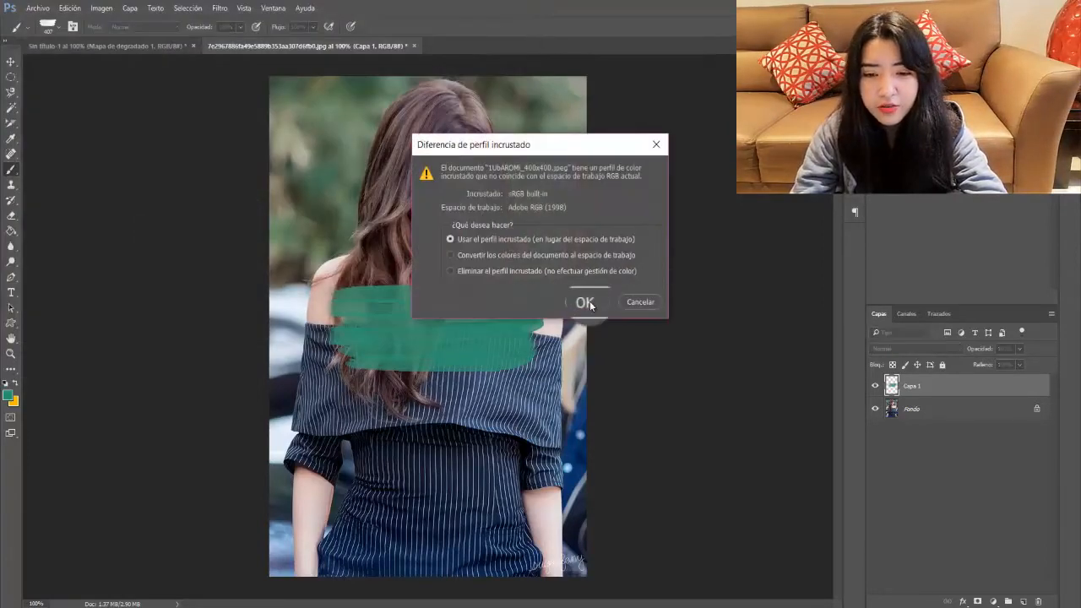
{"action": "left_click", "coordinate": [588, 304]}
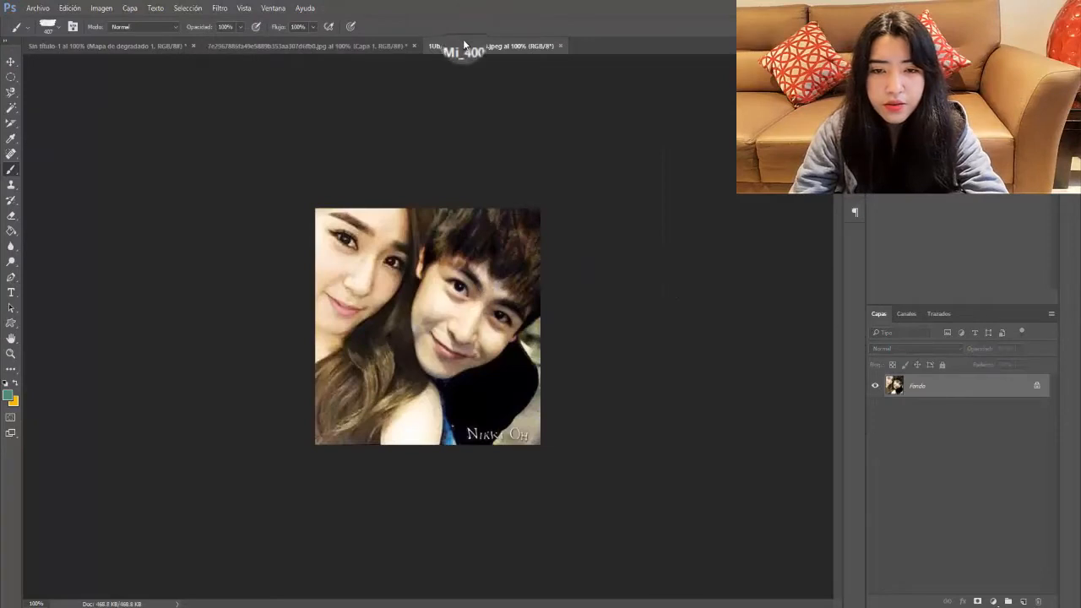
Step: Drag the couple photo into the portrait as Capa 2, close its window, and hide it
{"action": "left_click_drag", "start_coordinate": [463, 44], "coordinate": [211, 122]}
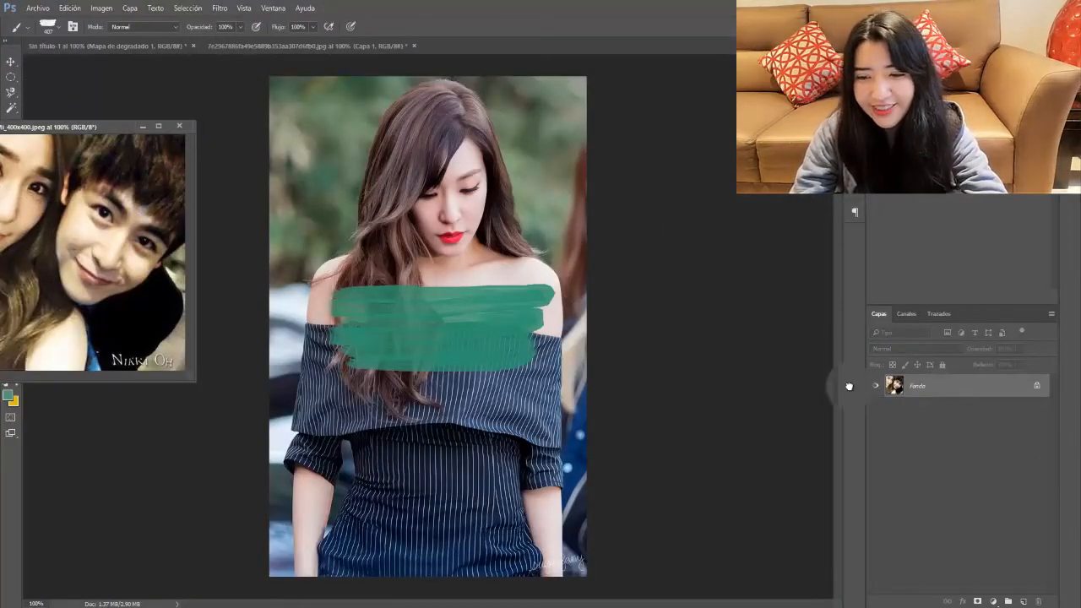
{"action": "left_click_drag", "start_coordinate": [849, 386], "coordinate": [388, 309]}
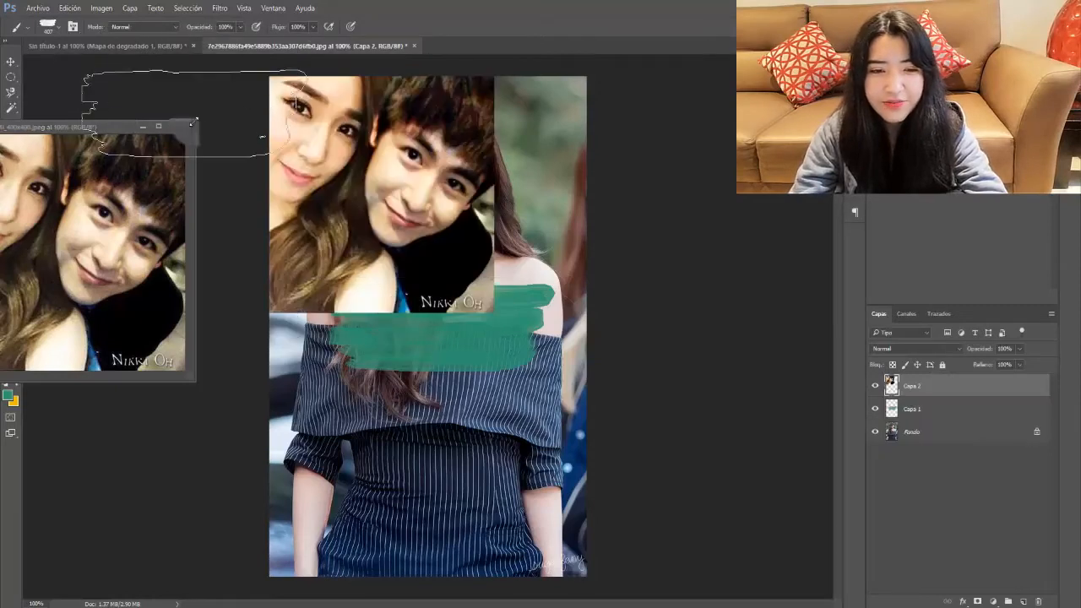
{"action": "left_click", "coordinate": [191, 125]}
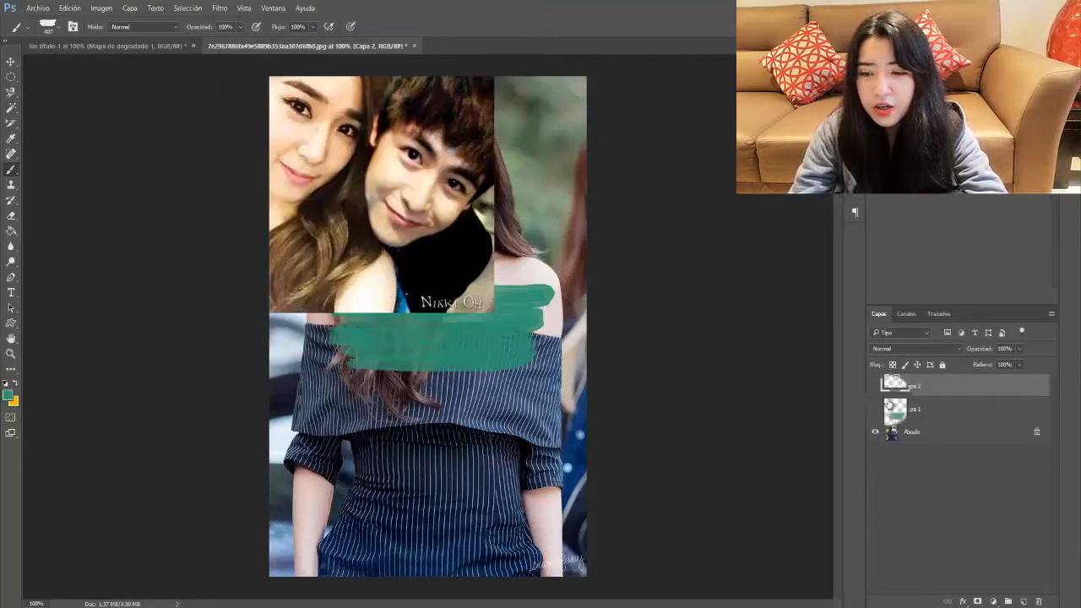
{"action": "left_click", "coordinate": [876, 388]}
Step: Make both layers visible and clip Capa 2 to the green Capa 1 stroke with Crear máscara de recorte
{"action": "left_click", "coordinate": [874, 407]}
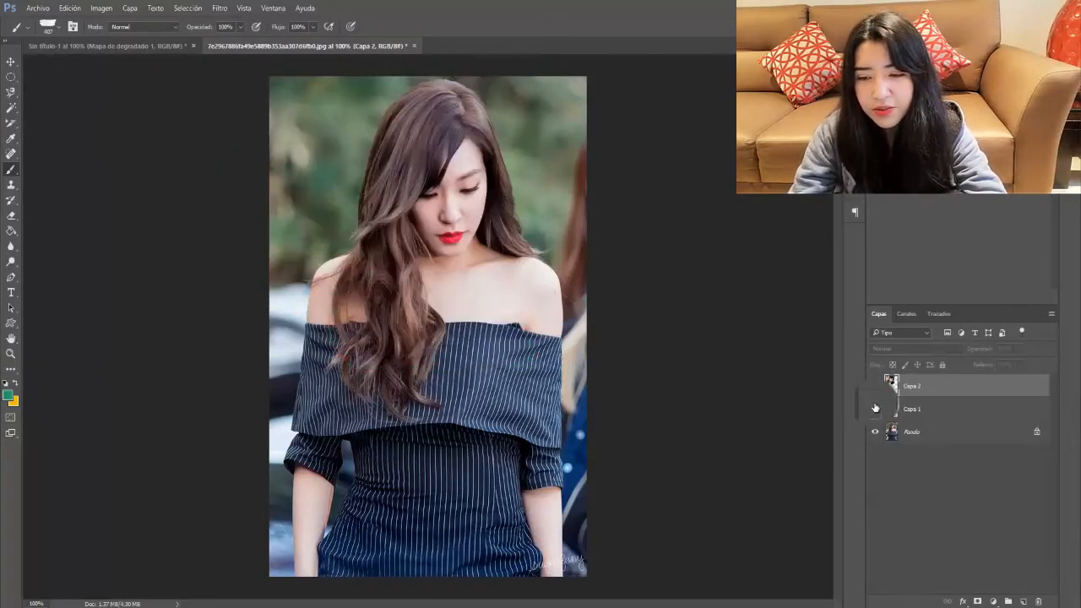
{"action": "left_click", "coordinate": [874, 409]}
{"action": "left_click", "coordinate": [875, 386]}
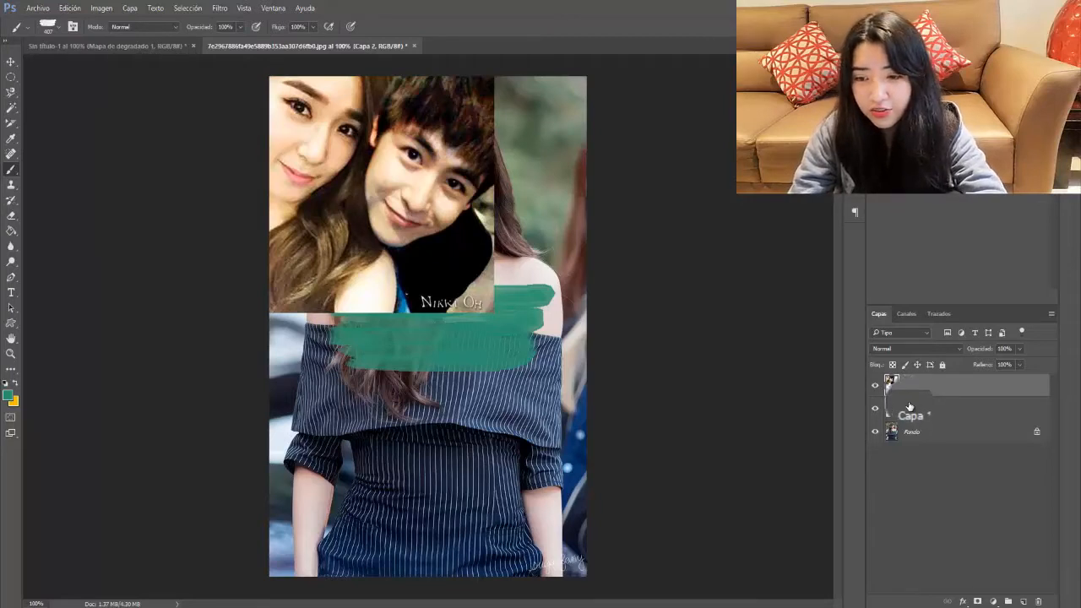
{"action": "left_click", "coordinate": [909, 408]}
{"action": "right_click", "coordinate": [921, 390]}
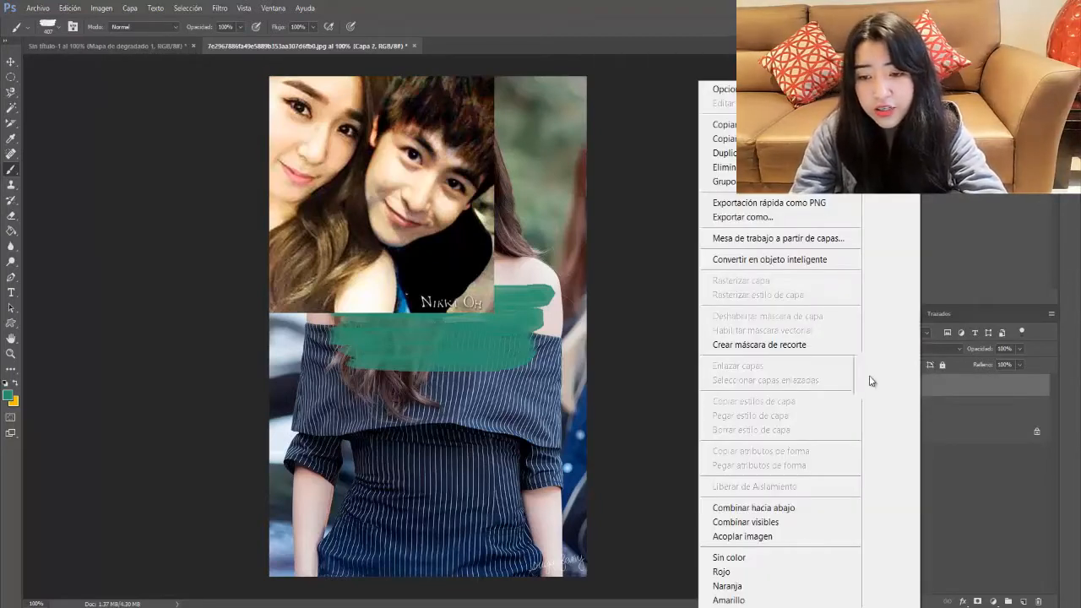
{"action": "left_click", "coordinate": [759, 345]}
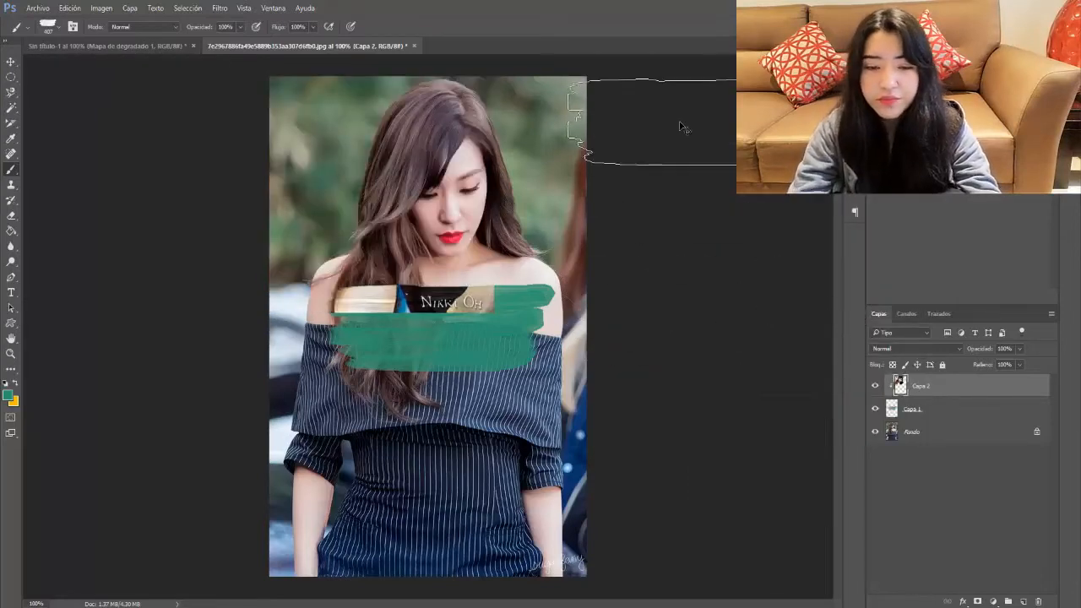
{"action": "key", "text": "ctrl+t"}
Step: Move the clipped couple photo down over the chest and make it slightly wider and shorter
{"action": "left_click_drag", "start_coordinate": [449, 318], "coordinate": [470, 420]}
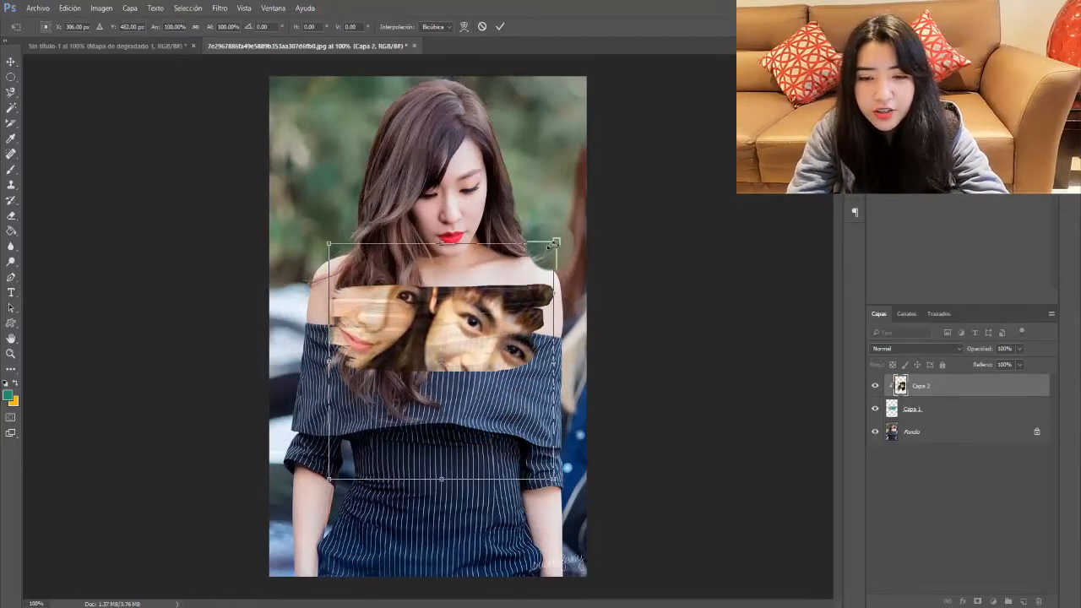
{"action": "left_click_drag", "start_coordinate": [553, 243], "coordinate": [565, 265]}
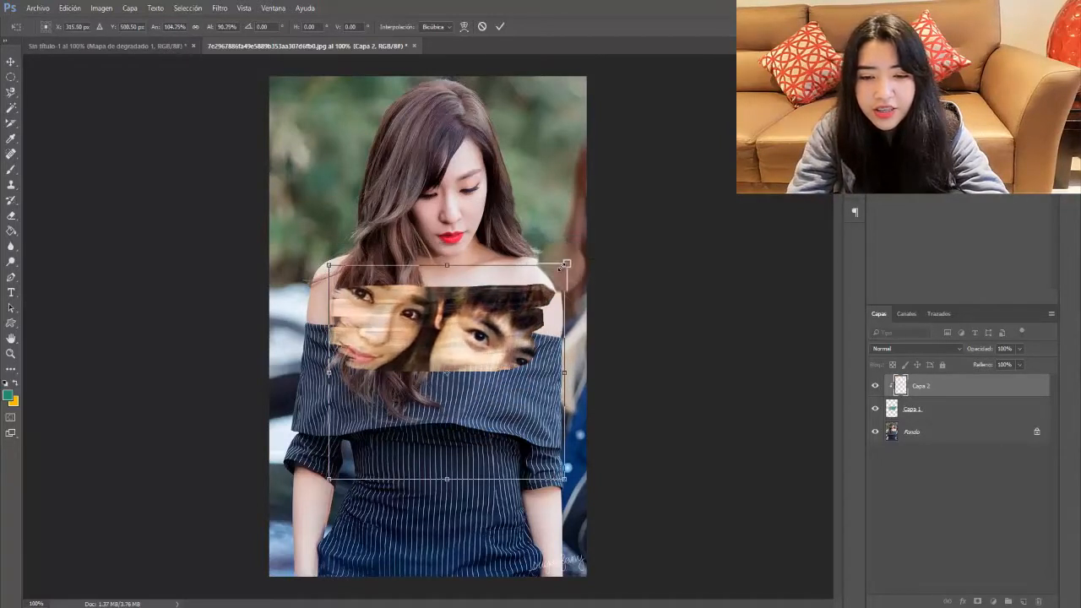
{"action": "left_click_drag", "start_coordinate": [507, 308], "coordinate": [504, 306]}
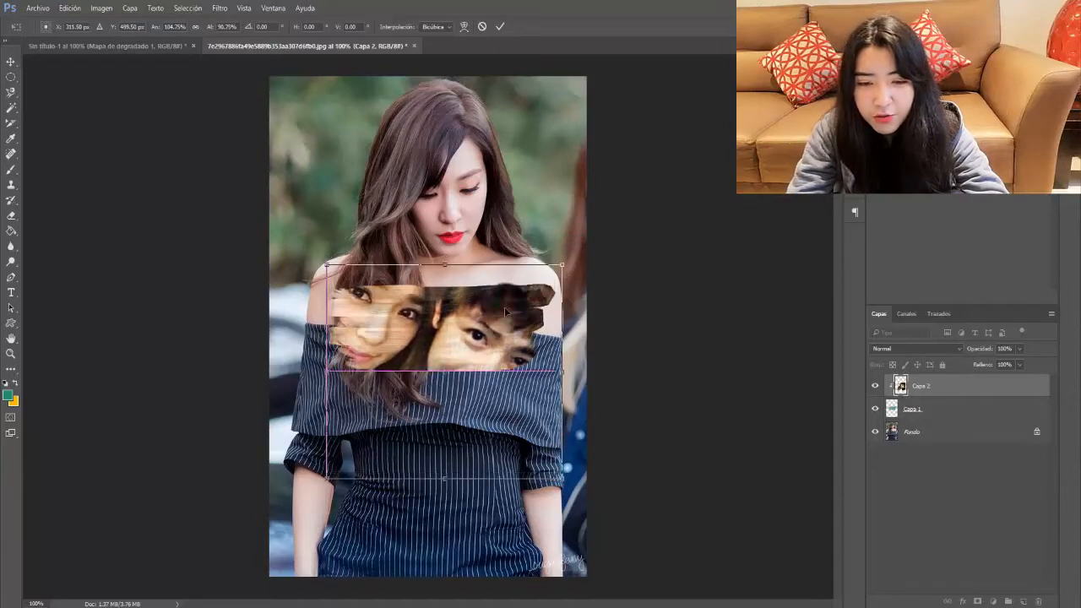
{"action": "key", "text": "Return"}
Step: Enlarge the green Capa 1 stroke with Free Transform so both faces show
{"action": "mouse_move", "coordinate": [905, 408]}
{"action": "left_mouse_down"}
{"action": "mouse_move", "coordinate": [616, 338]}
{"action": "mouse_move", "coordinate": [554, 368]}
{"action": "mouse_move", "coordinate": [553, 428]}
{"action": "left_mouse_up"}
{"action": "key", "text": "ctrl+t"}
{"action": "key", "text": "Return"}
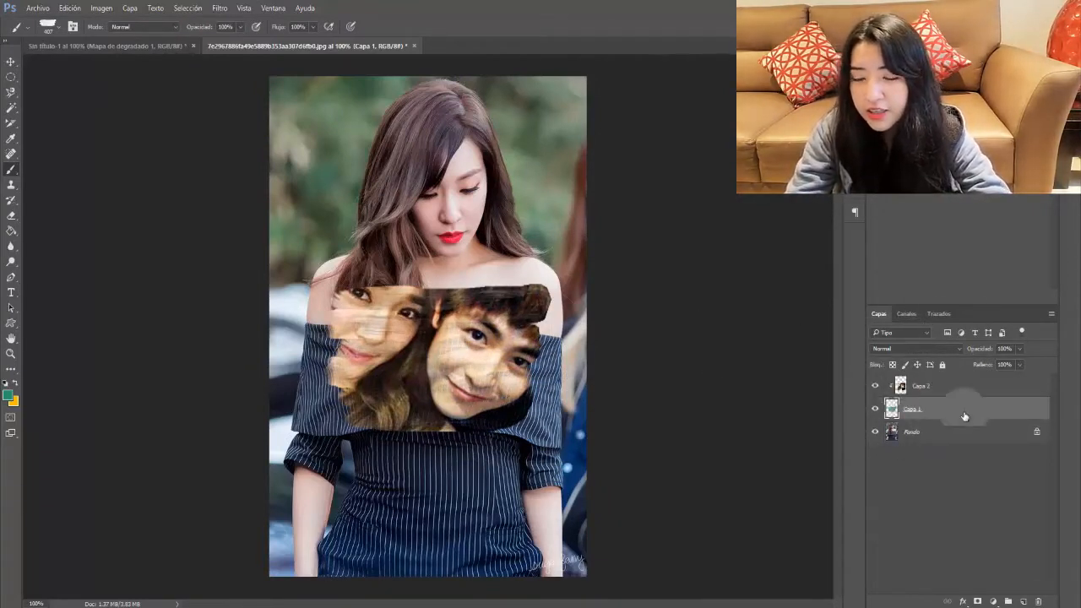
Step: Hide the green Capa 1 stroke and add a new empty layer
{"action": "left_click", "coordinate": [874, 409]}
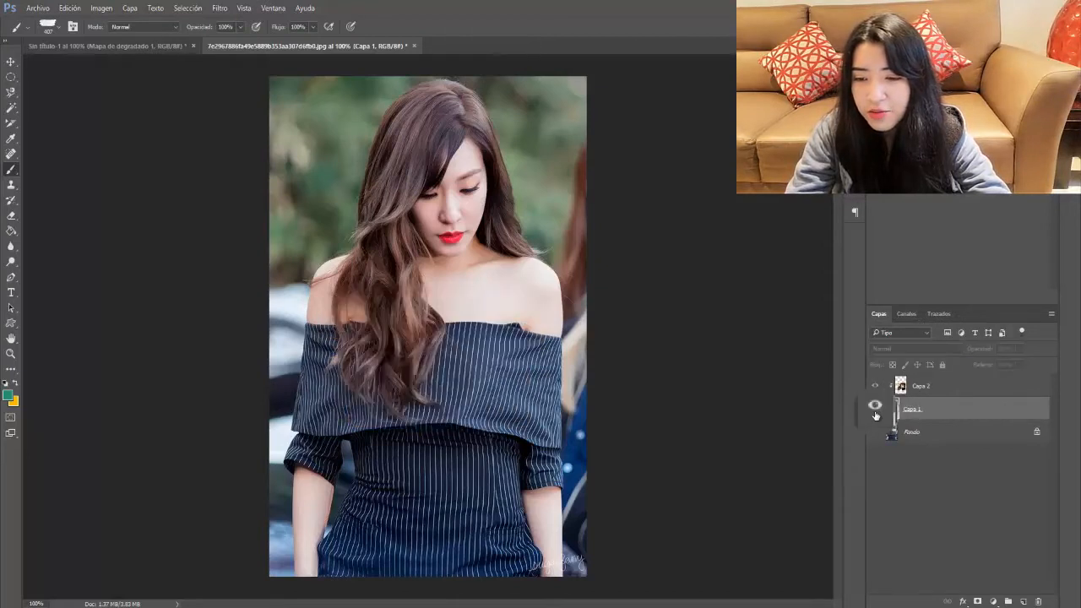
{"action": "left_click", "coordinate": [874, 408]}
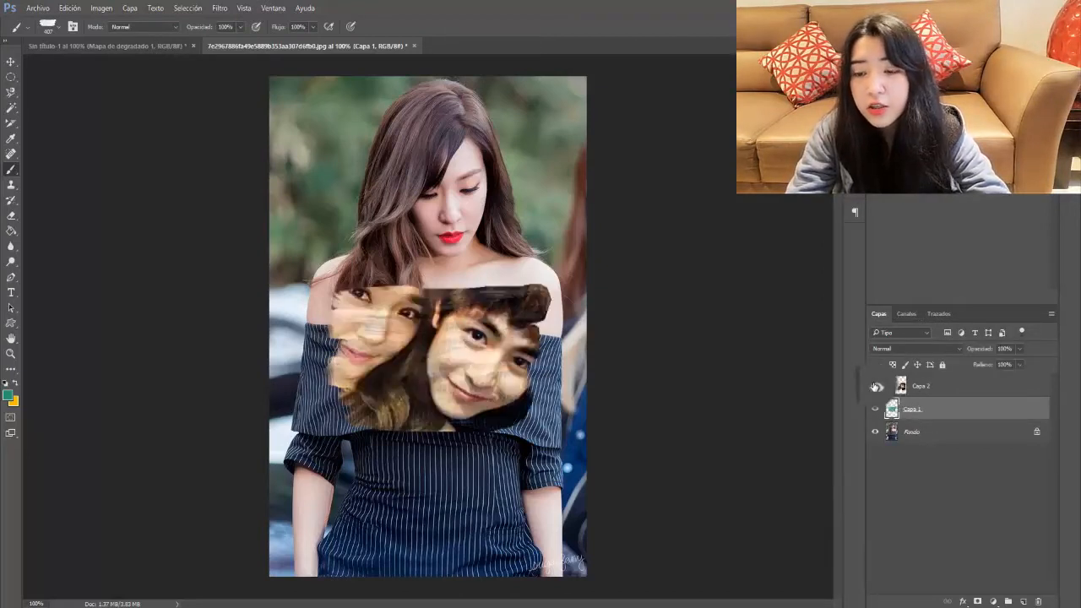
{"action": "left_click", "coordinate": [875, 410]}
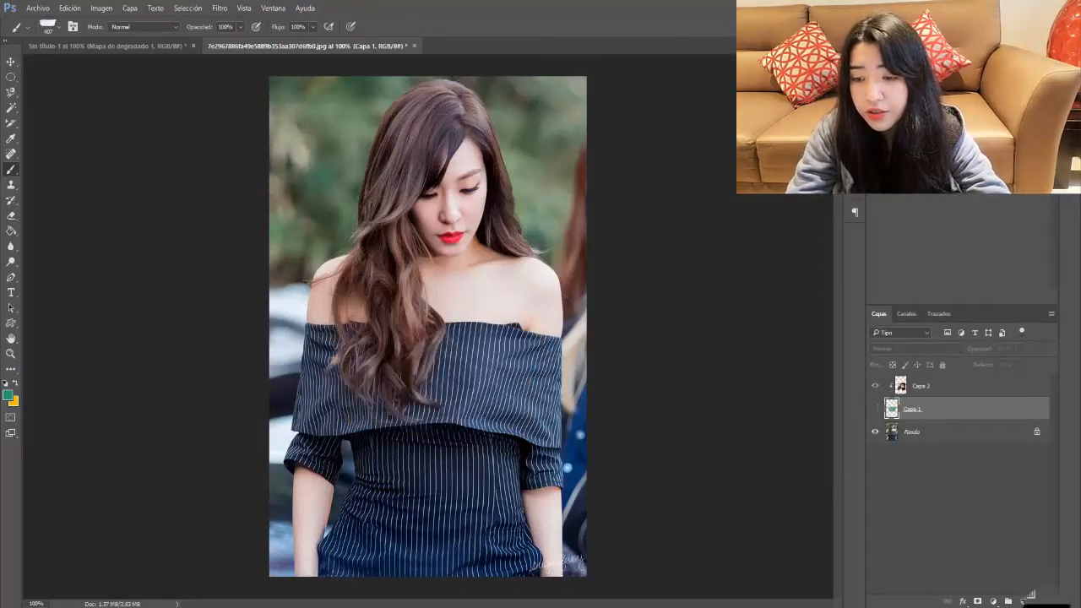
{"action": "left_click", "coordinate": [1024, 601]}
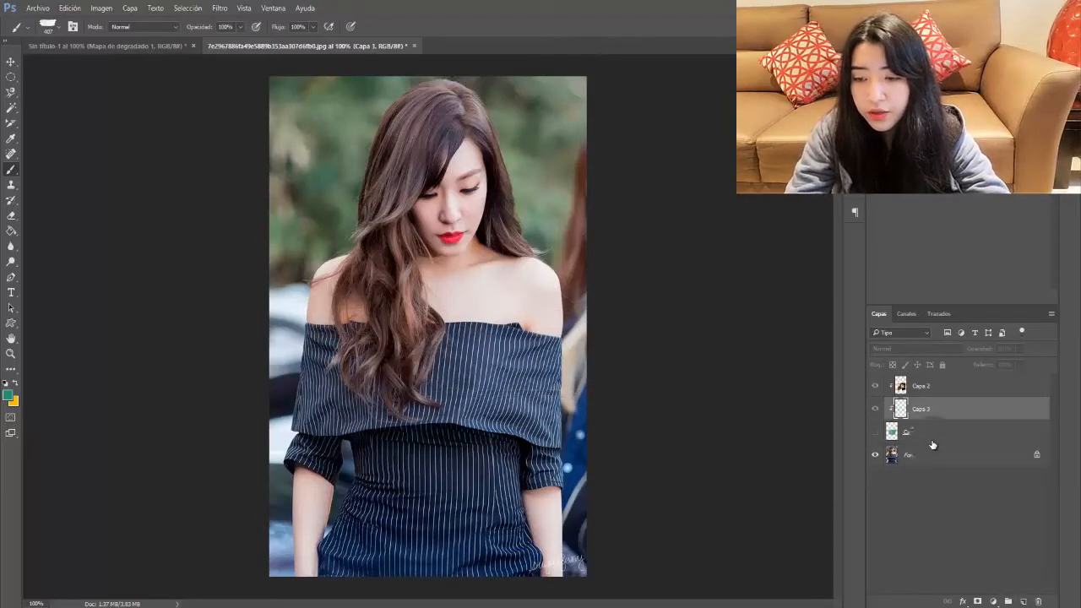
Step: Release the couple photo's clipping mask and place a text cursor left of the chest
{"action": "right_click", "coordinate": [915, 401]}
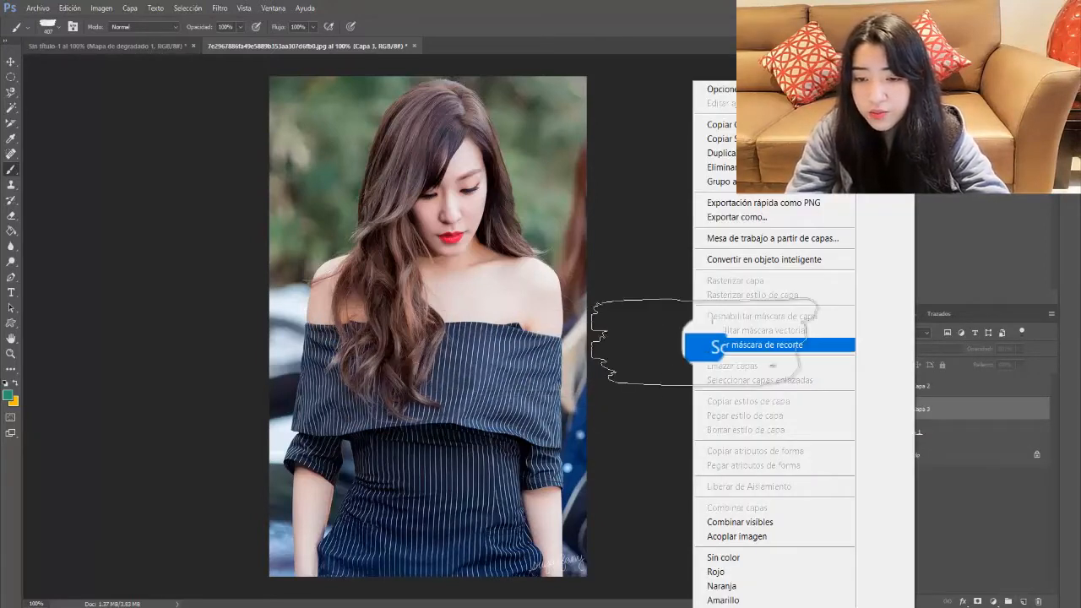
{"action": "left_click", "coordinate": [706, 344]}
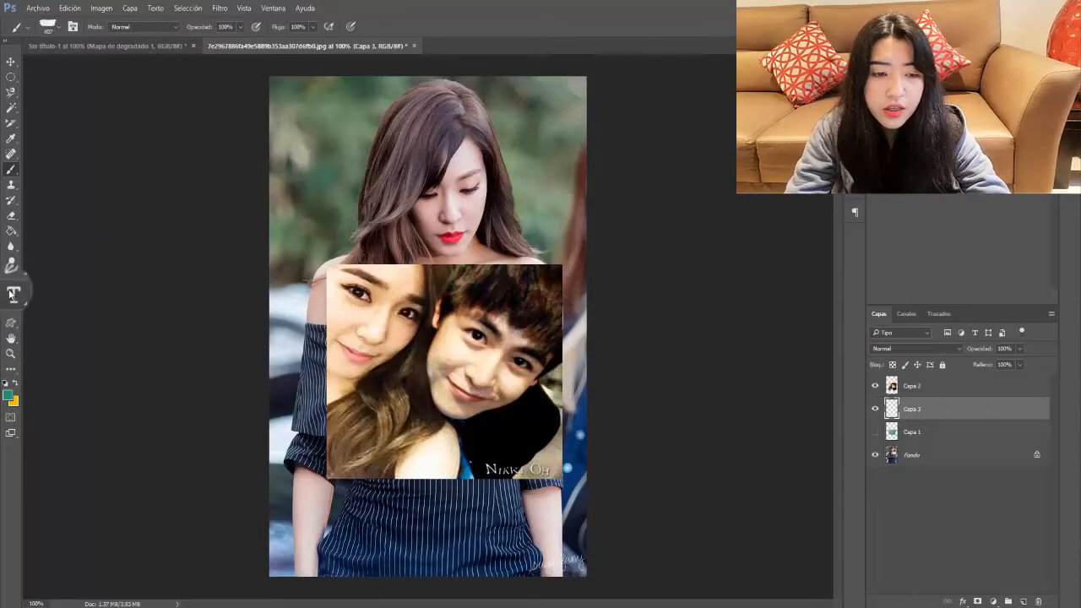
{"action": "left_click", "coordinate": [11, 293]}
{"action": "left_click", "coordinate": [291, 366]}
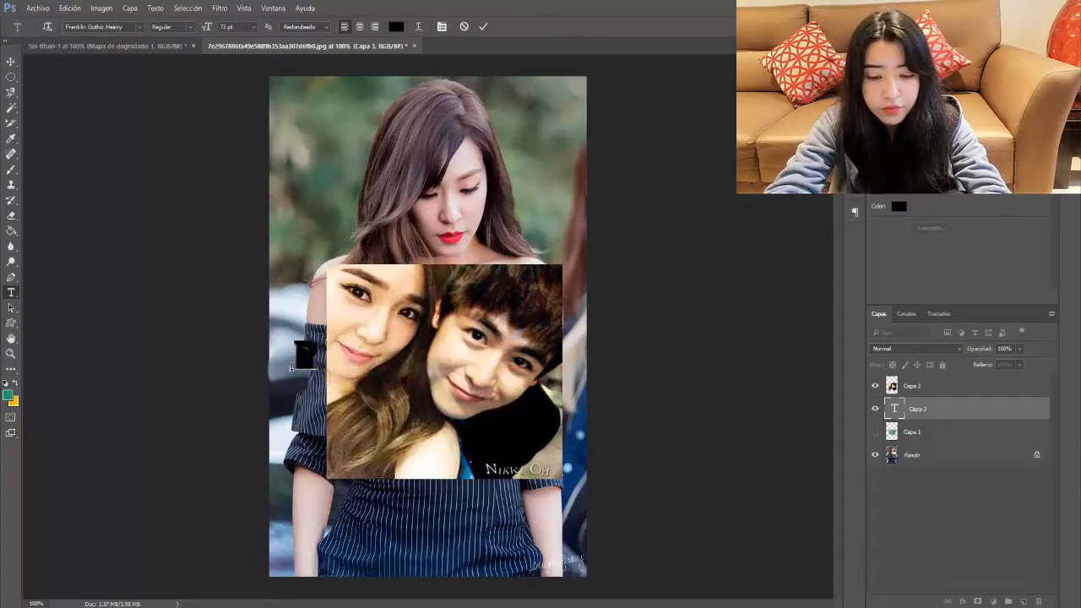
Step: Type PINK and scale it nearly three times larger, narrowed to fit the chest
{"action": "type", "text": "PINK"}
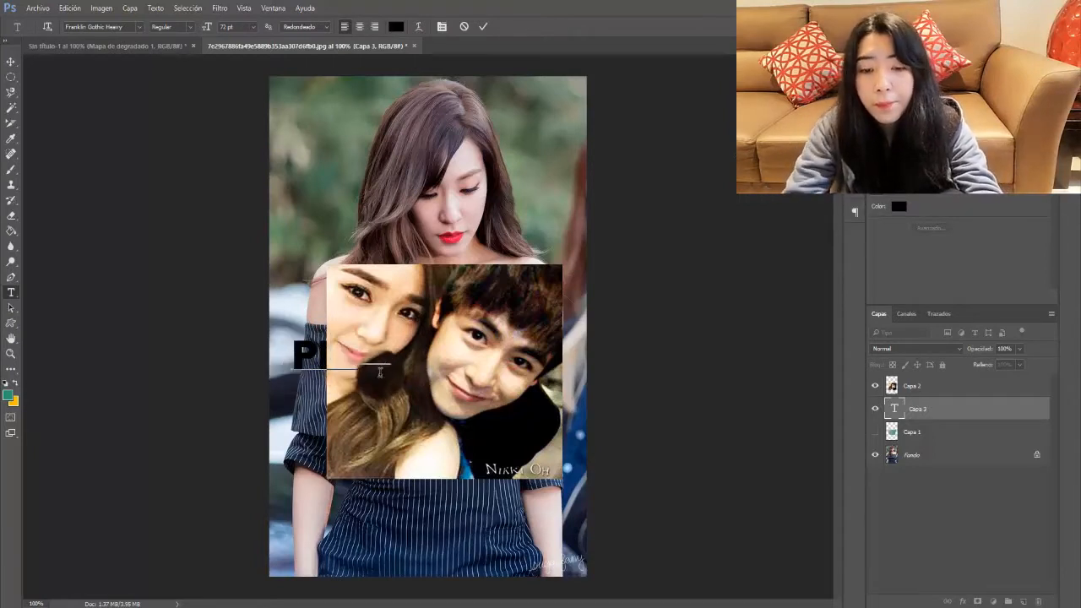
{"action": "left_click", "coordinate": [486, 28]}
{"action": "key", "text": "ctrl+t"}
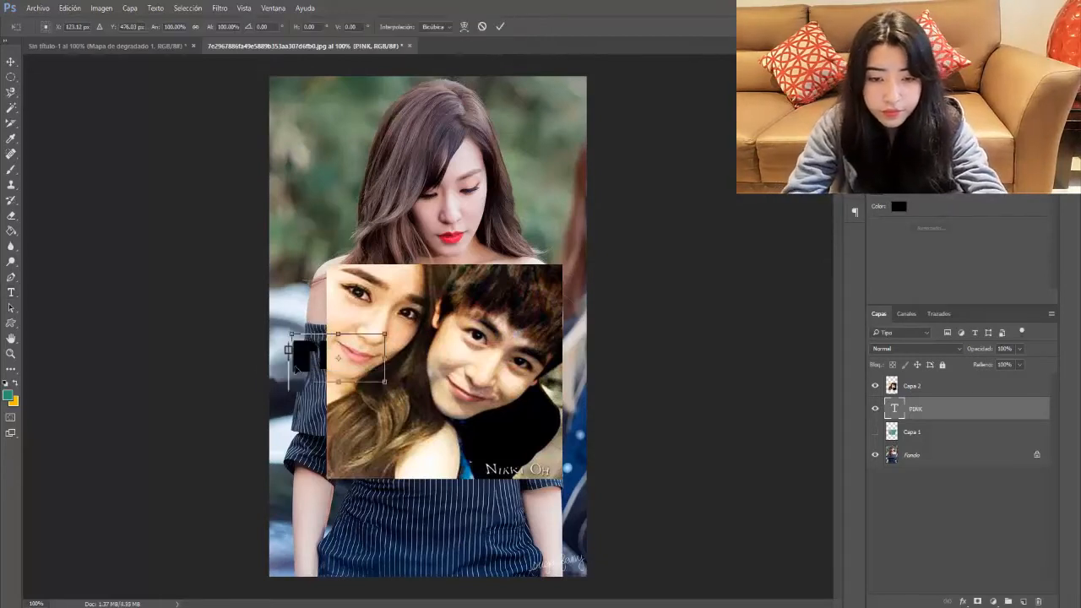
{"action": "left_click_drag", "start_coordinate": [385, 381], "coordinate": [562, 471]}
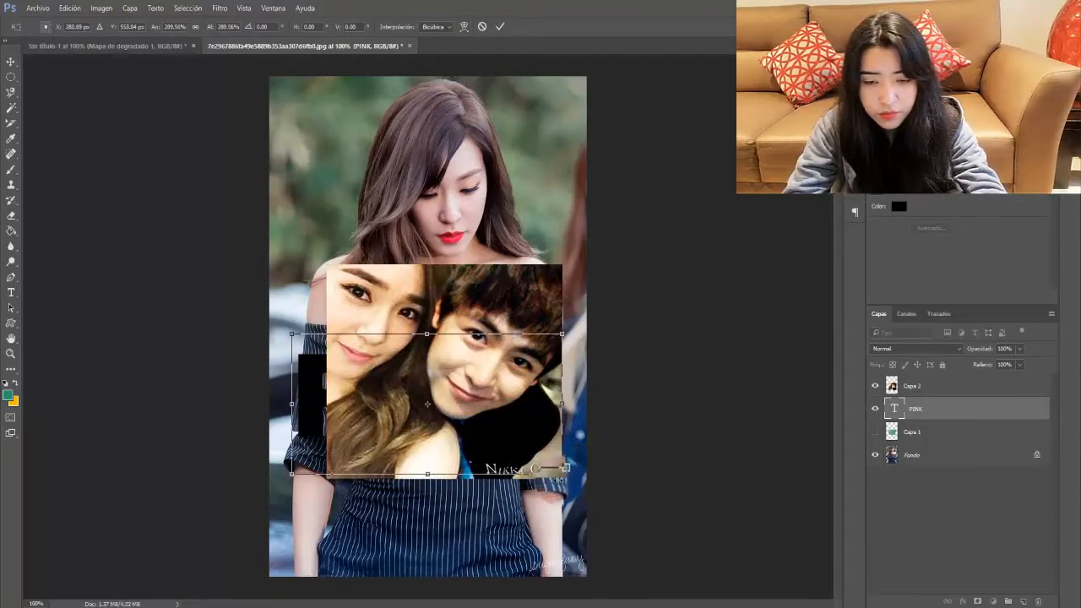
{"action": "left_click_drag", "start_coordinate": [291, 404], "coordinate": [326, 403]}
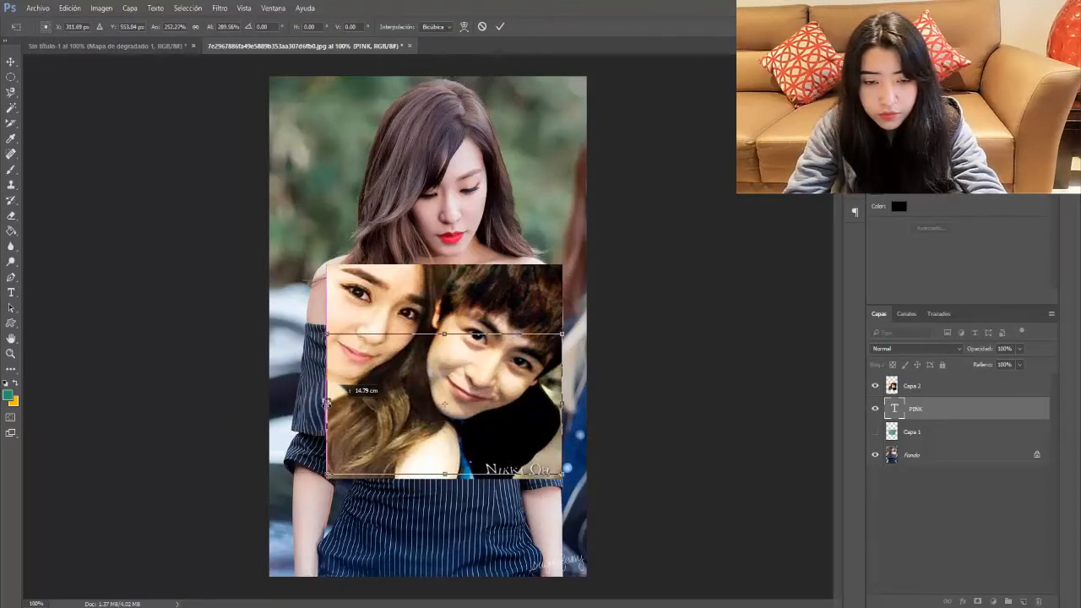
{"action": "key", "text": "Return"}
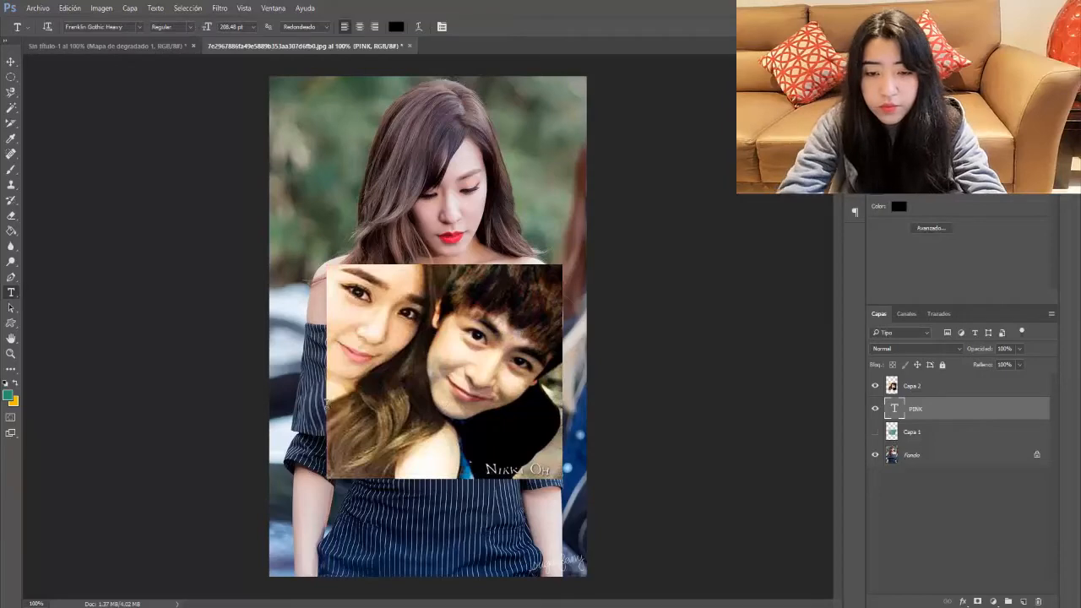
Step: Clip the couple photo into the PINK letters and shift it down inside them
{"action": "right_click", "coordinate": [932, 386]}
{"action": "left_click", "coordinate": [785, 343]}
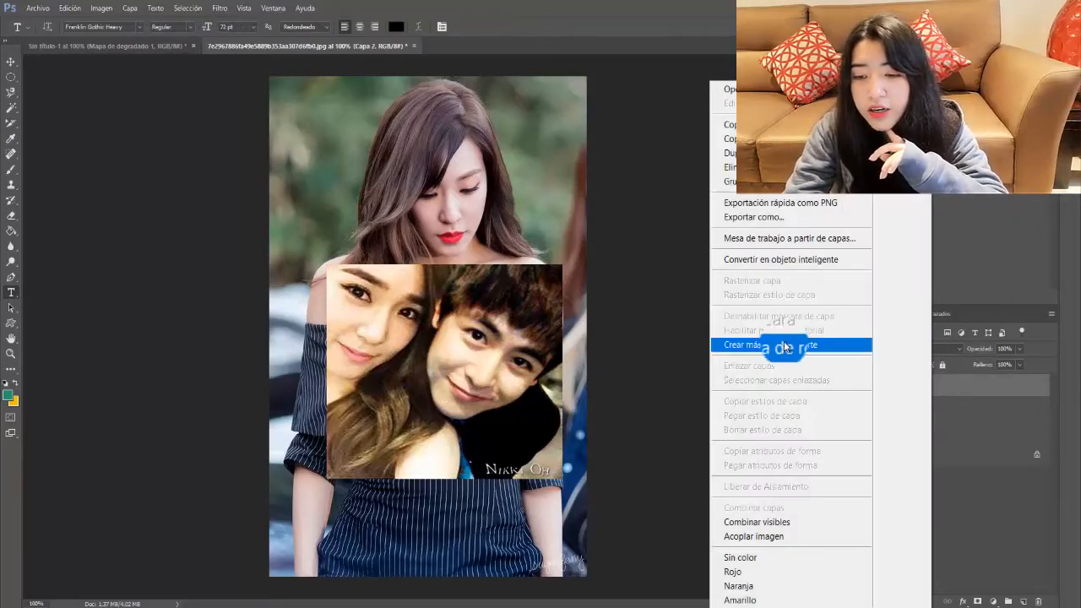
{"action": "key", "text": "ctrl+t"}
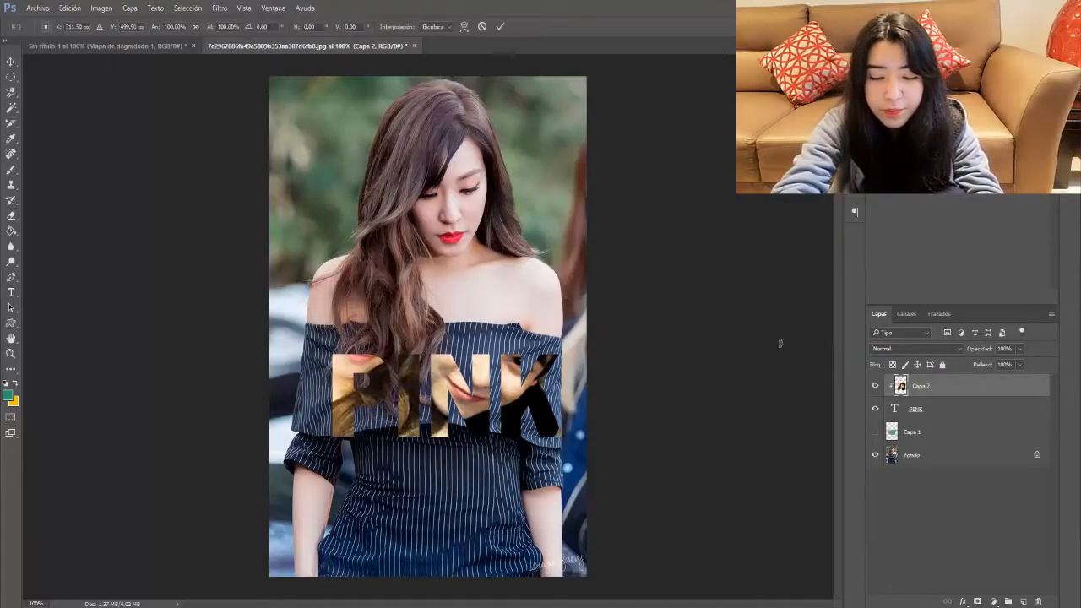
{"action": "left_click_drag", "start_coordinate": [456, 426], "coordinate": [458, 490]}
Step: Commit the couple photo's new position inside the PINK letters
{"action": "key", "text": "Return"}
{"action": "key", "text": "t"}
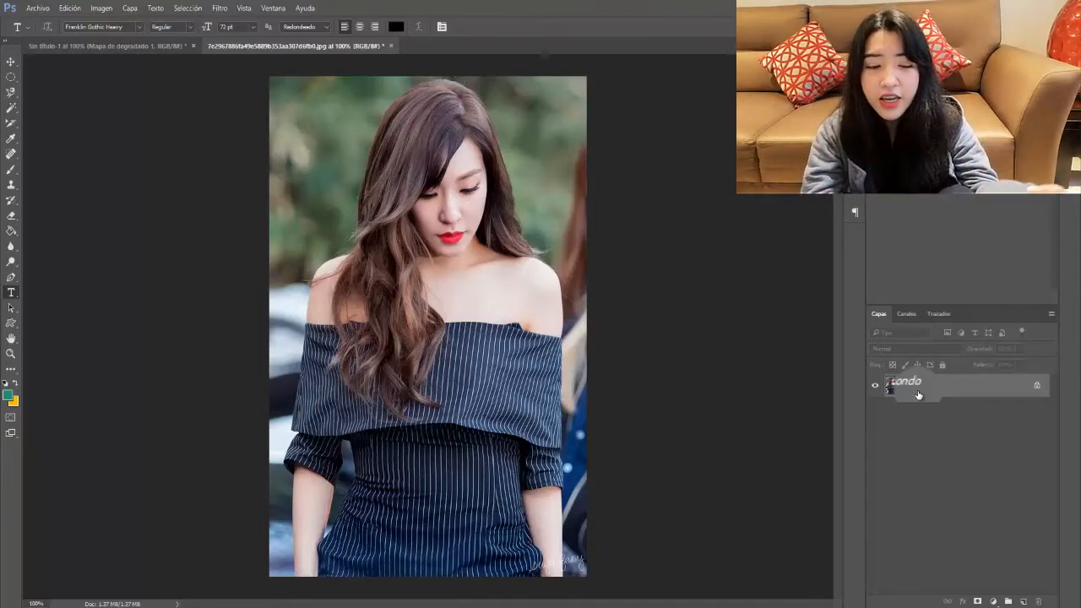
Step: Pick Herramienta Marco rectangular from the marquee flyout instead of the elliptical marquee
{"action": "key", "text": "shift"}
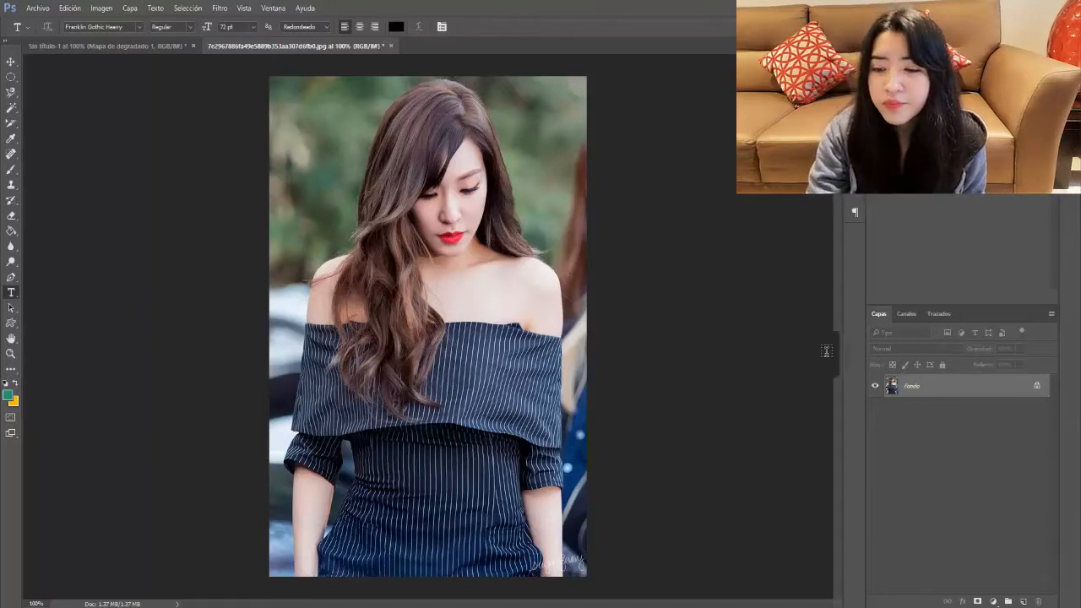
{"action": "left_click", "coordinate": [11, 77]}
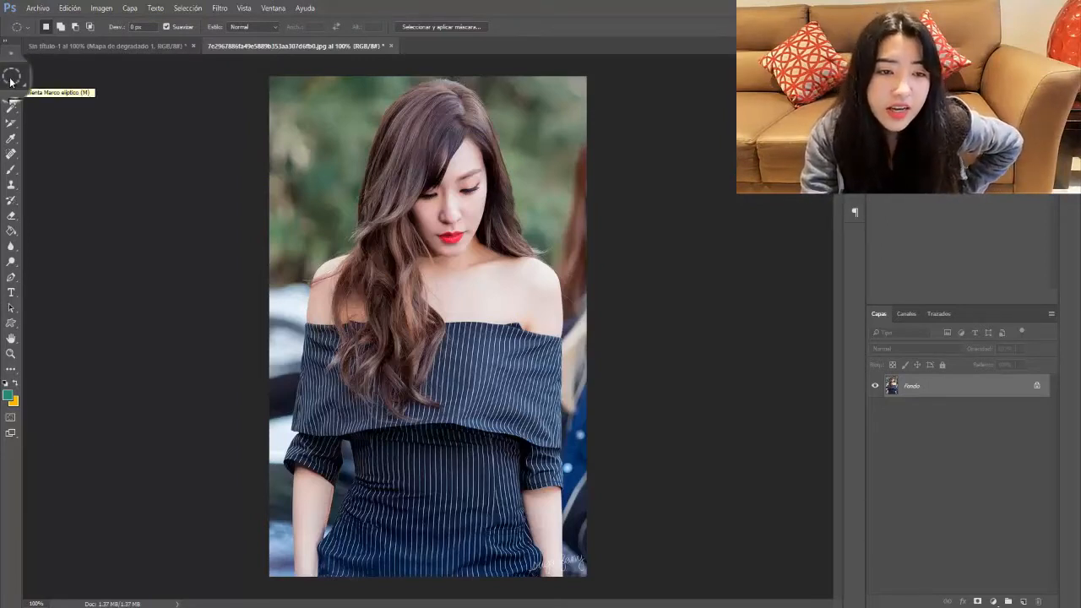
{"action": "left_click", "coordinate": [11, 79]}
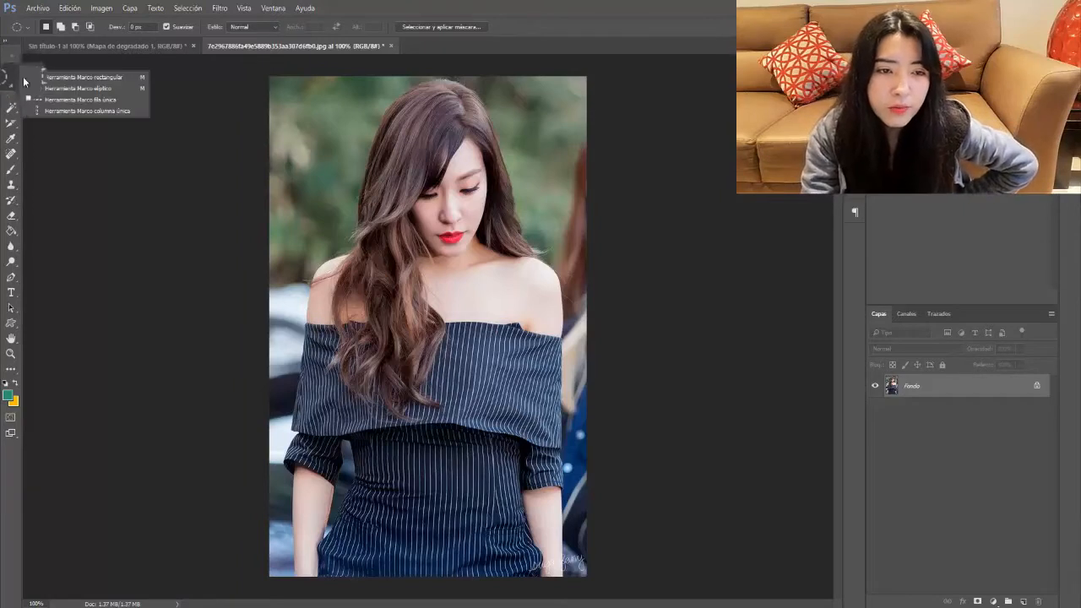
{"action": "left_click", "coordinate": [74, 77]}
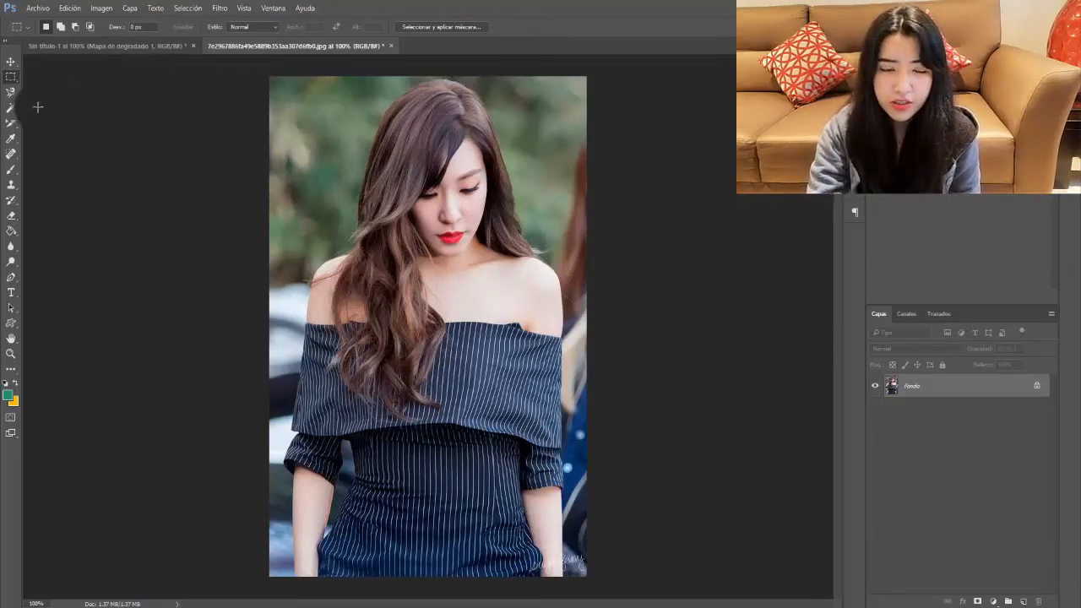
Step: Draw a rectangular marquee around the head and shoulders and copy it to Capa 1 with Ctrl+J
{"action": "left_click", "coordinate": [13, 80]}
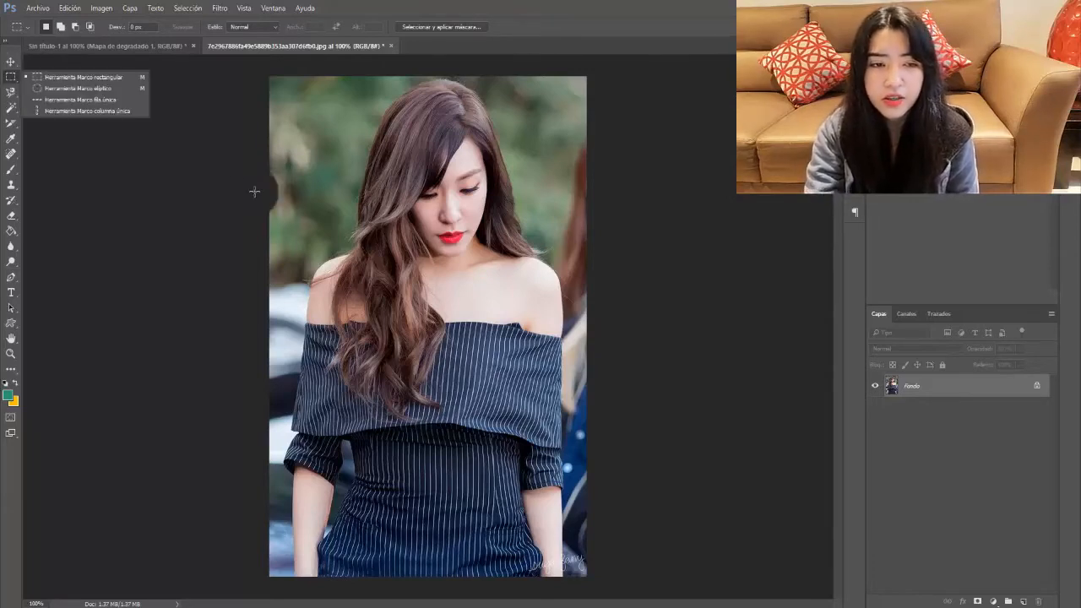
{"action": "left_click_drag", "start_coordinate": [309, 165], "coordinate": [527, 401]}
{"action": "left_click_drag", "start_coordinate": [465, 271], "coordinate": [325, 183]}
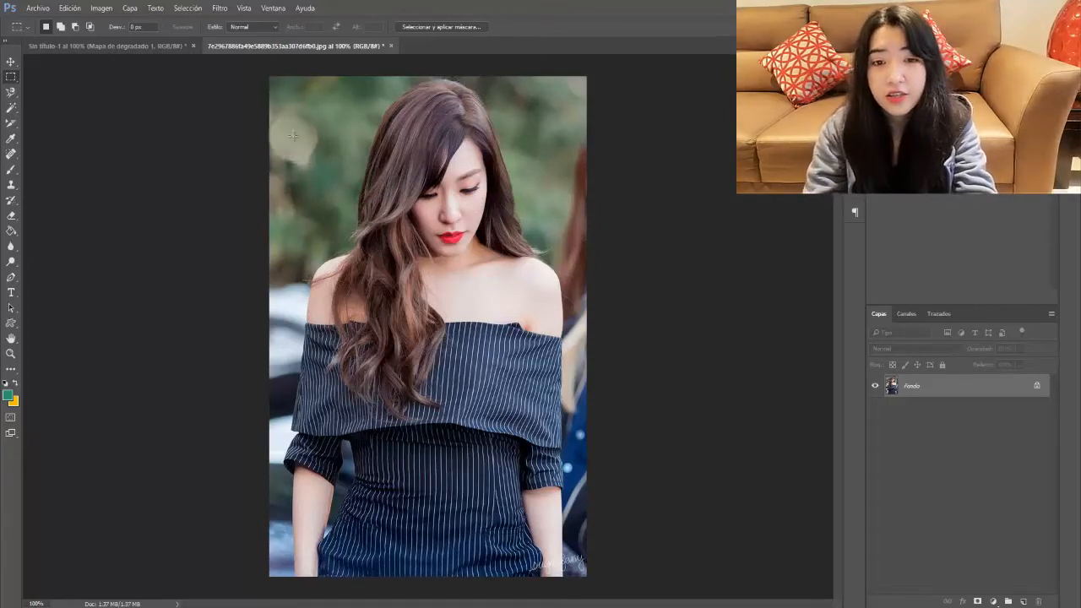
{"action": "left_click_drag", "start_coordinate": [298, 141], "coordinate": [439, 287]}
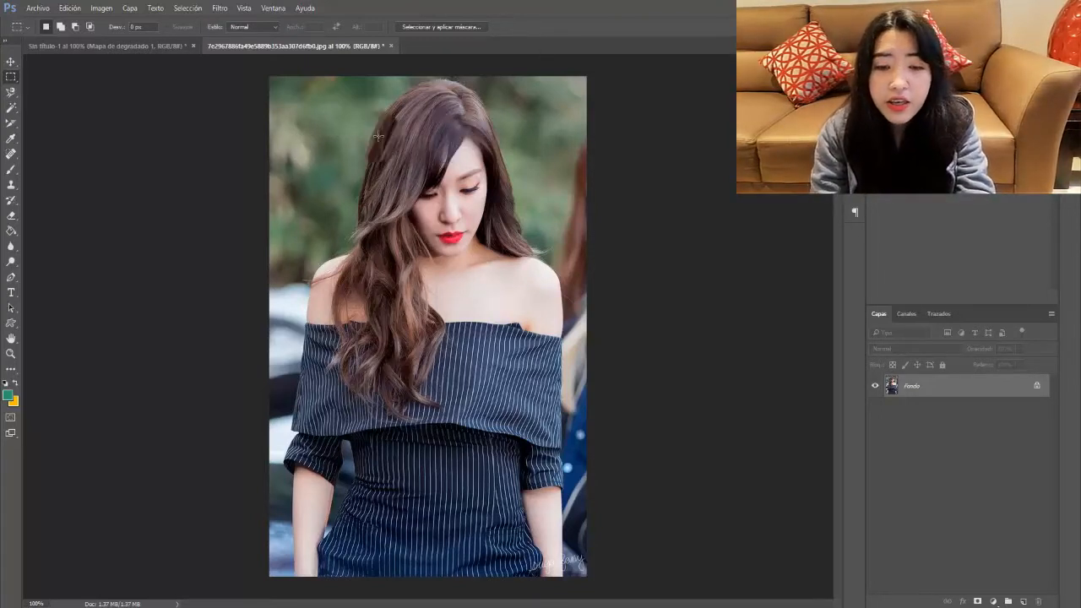
{"action": "left_click_drag", "start_coordinate": [328, 143], "coordinate": [522, 426]}
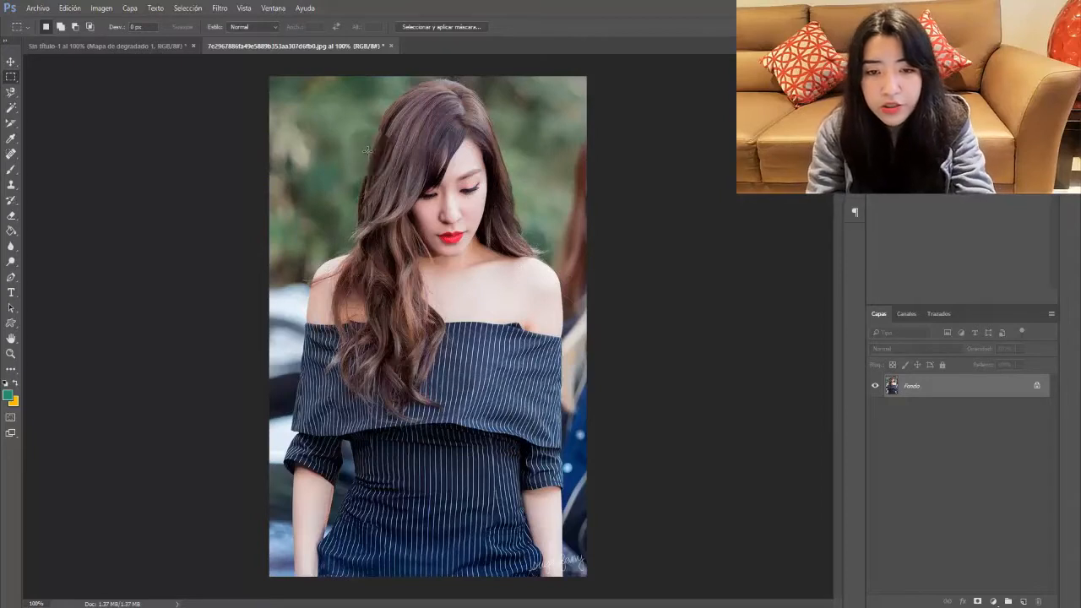
{"action": "left_click_drag", "start_coordinate": [331, 113], "coordinate": [531, 354]}
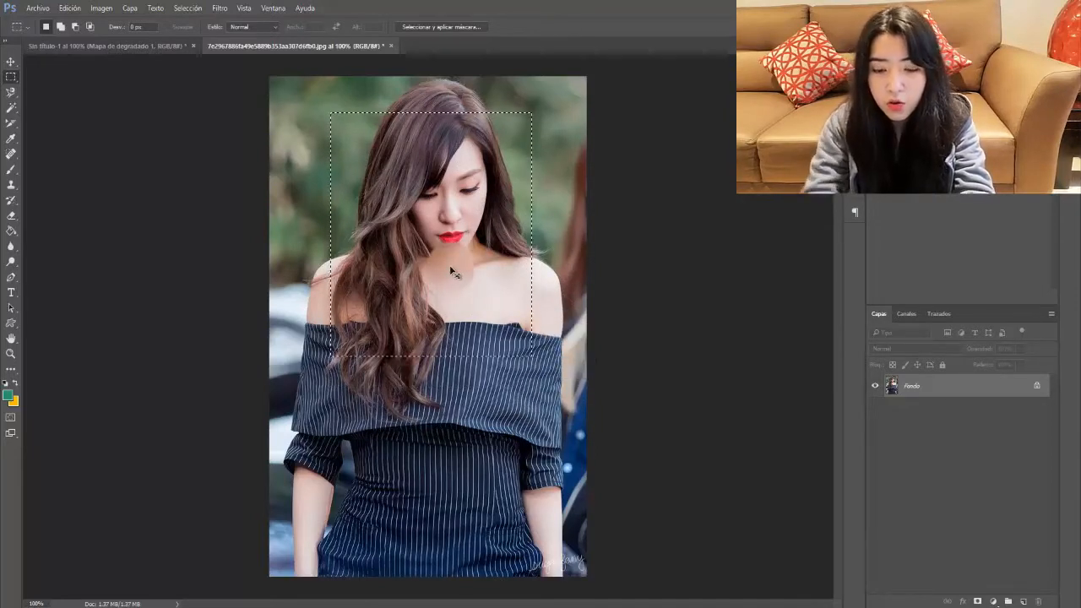
{"action": "key", "text": "ctrl+j"}
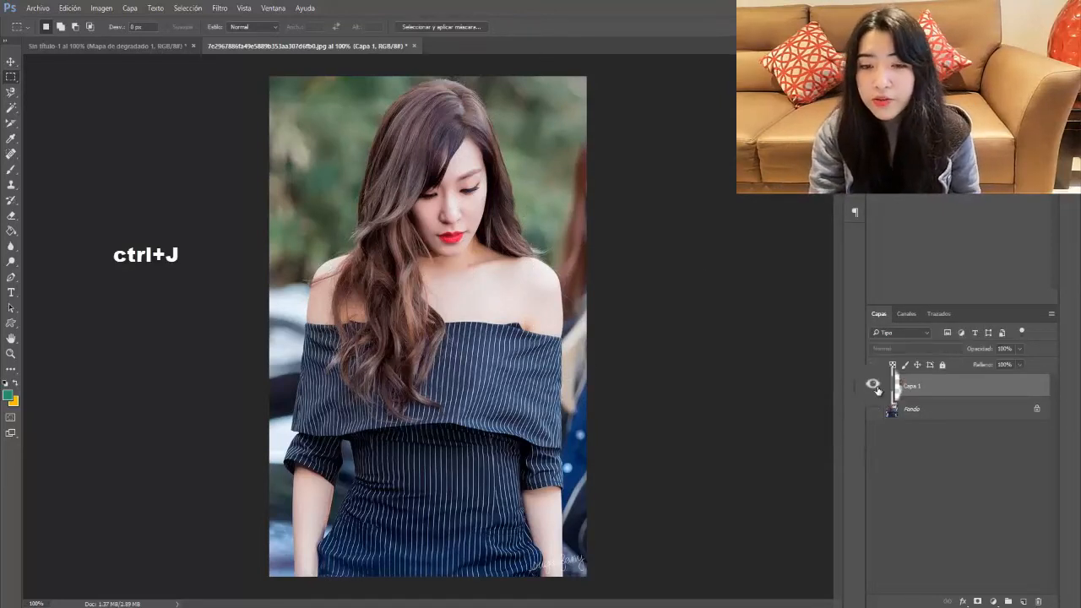
Step: Hide Fondo and toggle Capa 1's visibility to view the copied region alone
{"action": "left_click", "coordinate": [876, 410]}
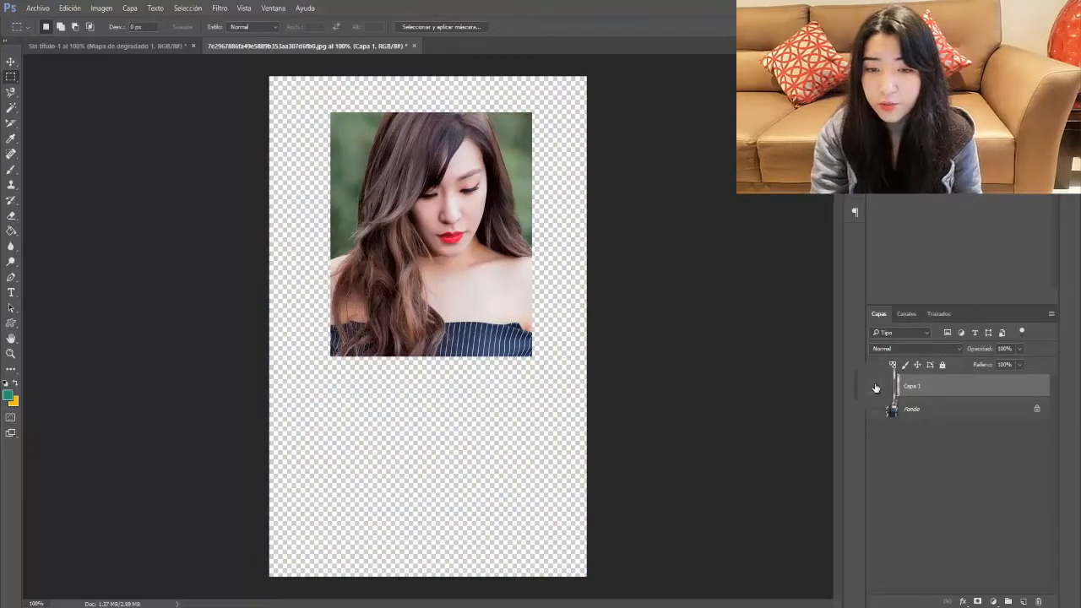
{"action": "left_click", "coordinate": [875, 385]}
{"action": "left_click", "coordinate": [875, 385]}
{"action": "left_click", "coordinate": [875, 386]}
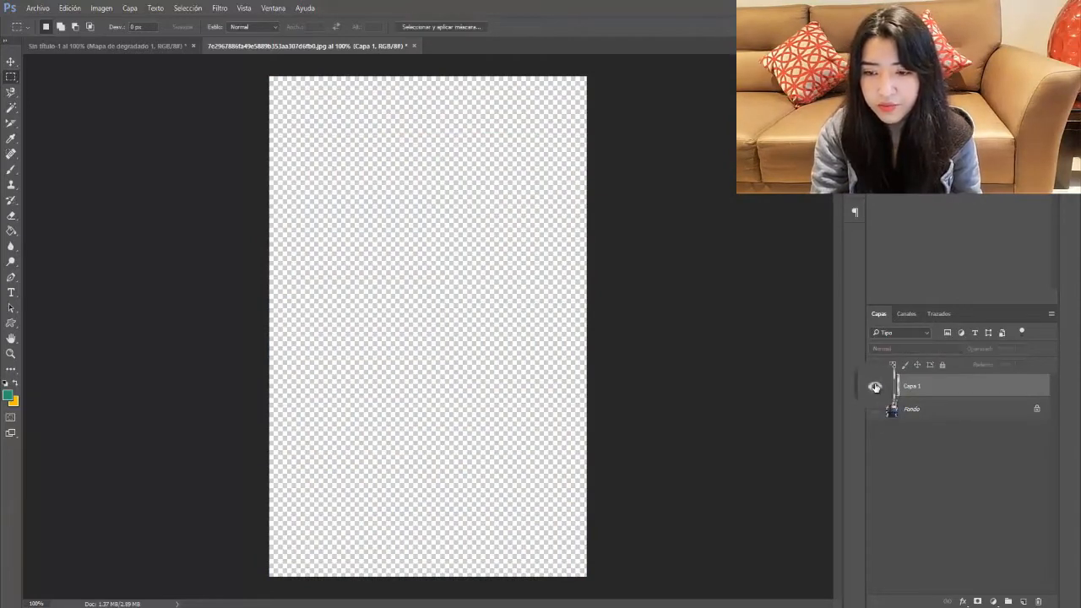
{"action": "left_click", "coordinate": [874, 387]}
Step: Show Fondo again, merge Capa 1 down with Ctrl+E, and select a rectangle over face and chest
{"action": "left_click", "coordinate": [875, 409]}
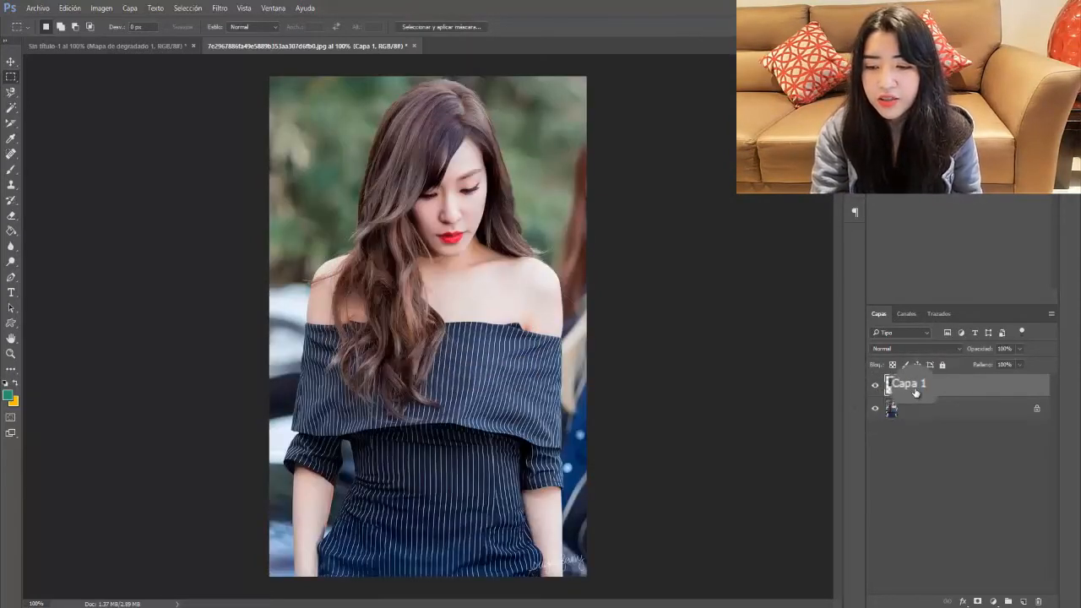
{"action": "key", "text": "ctrl+e"}
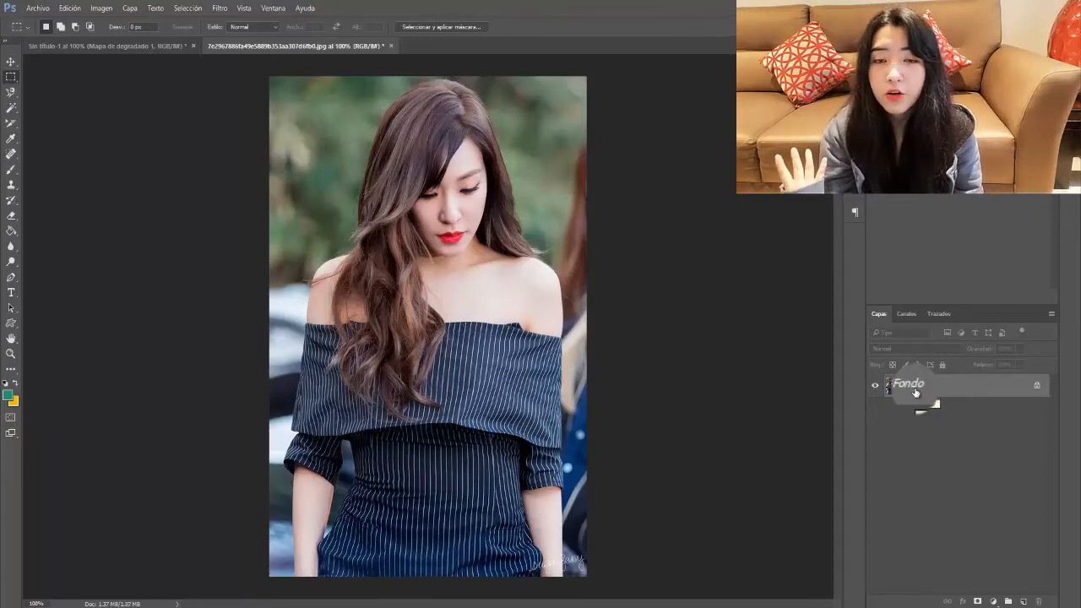
{"action": "left_click_drag", "start_coordinate": [330, 201], "coordinate": [541, 419]}
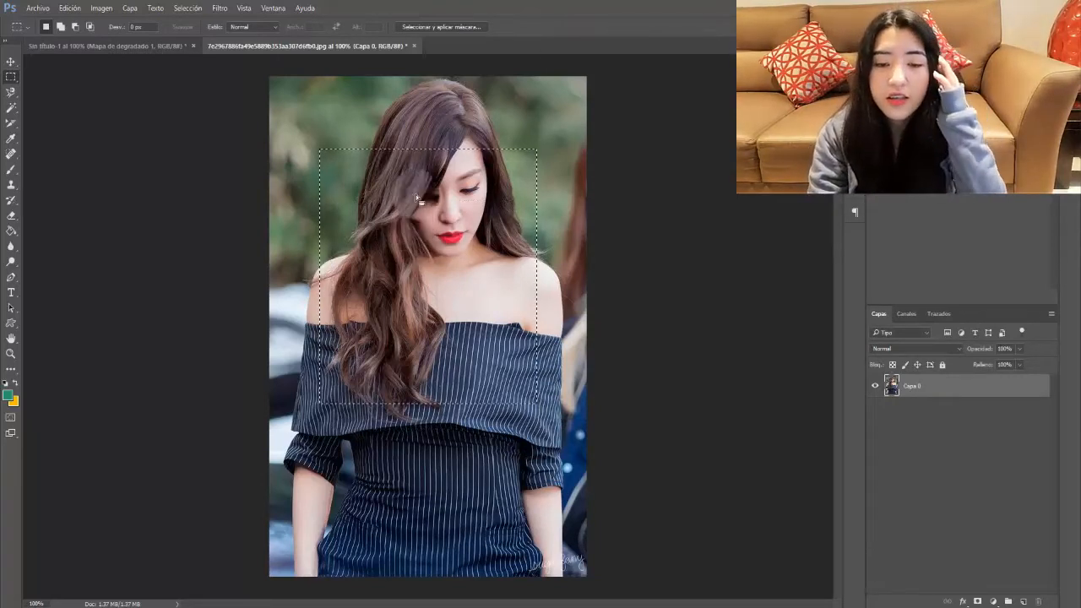
Step: Cut the selected face area onto its own layer with Capa vía cortar, toggling its visibility to show the hole
{"action": "right_click", "coordinate": [421, 244]}
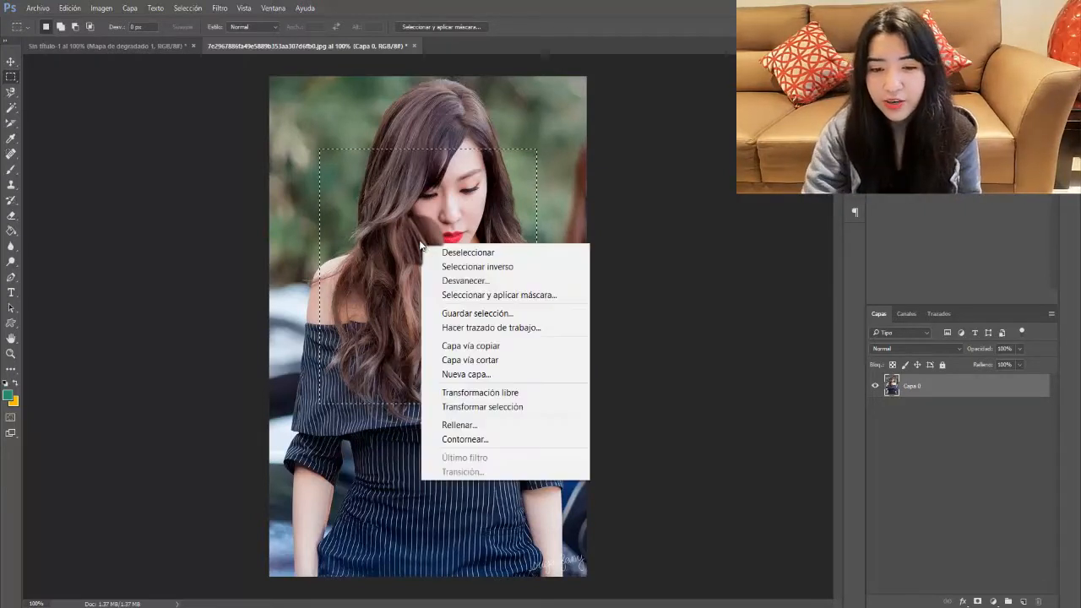
{"action": "left_click", "coordinate": [493, 360]}
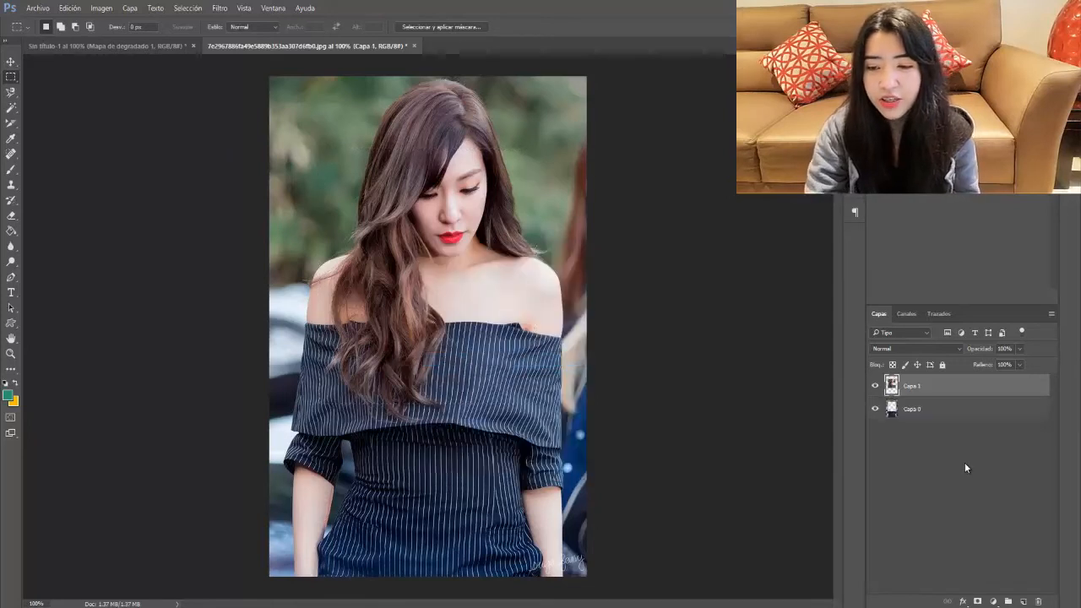
{"action": "left_click", "coordinate": [875, 386]}
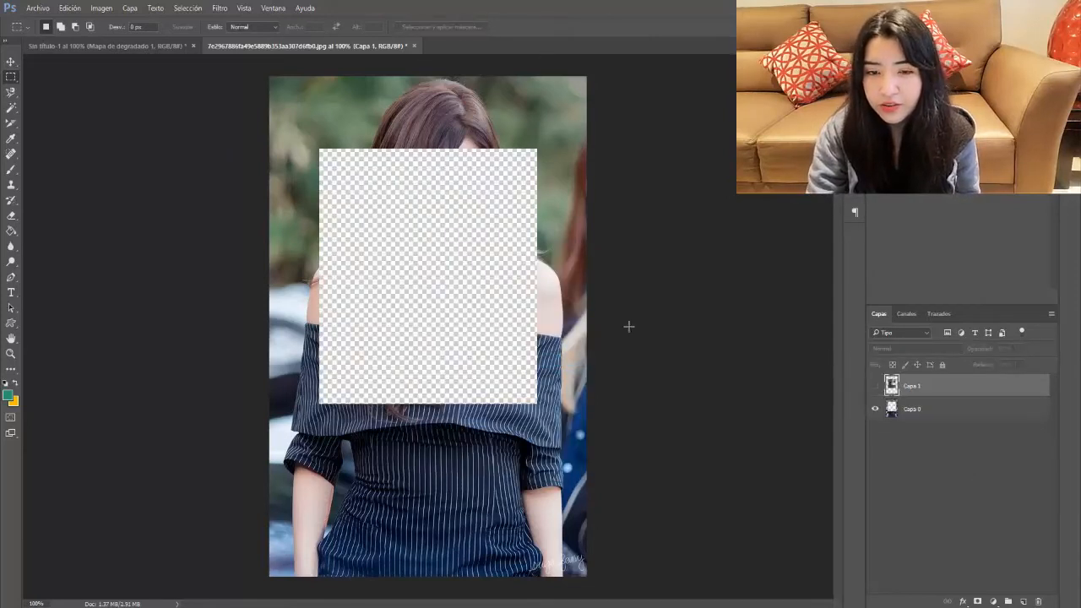
{"action": "left_click", "coordinate": [875, 386]}
Step: Select both Capa 0 and Capa 1, then undo the cut so only Capa 0 remains
{"action": "left_click", "coordinate": [923, 411]}
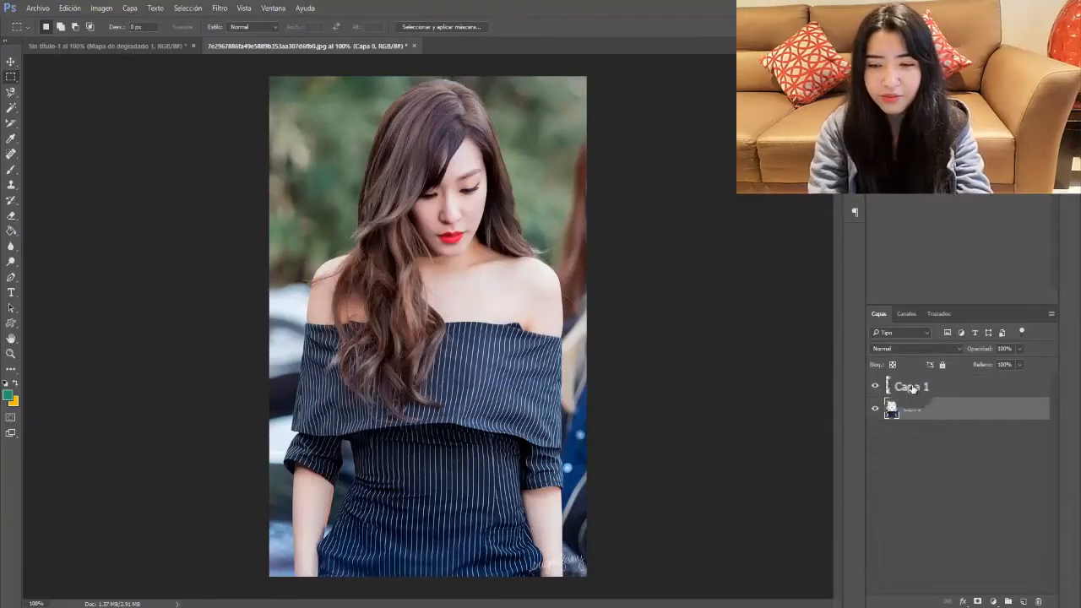
{"action": "left_click", "coordinate": [912, 387], "text": "shift"}
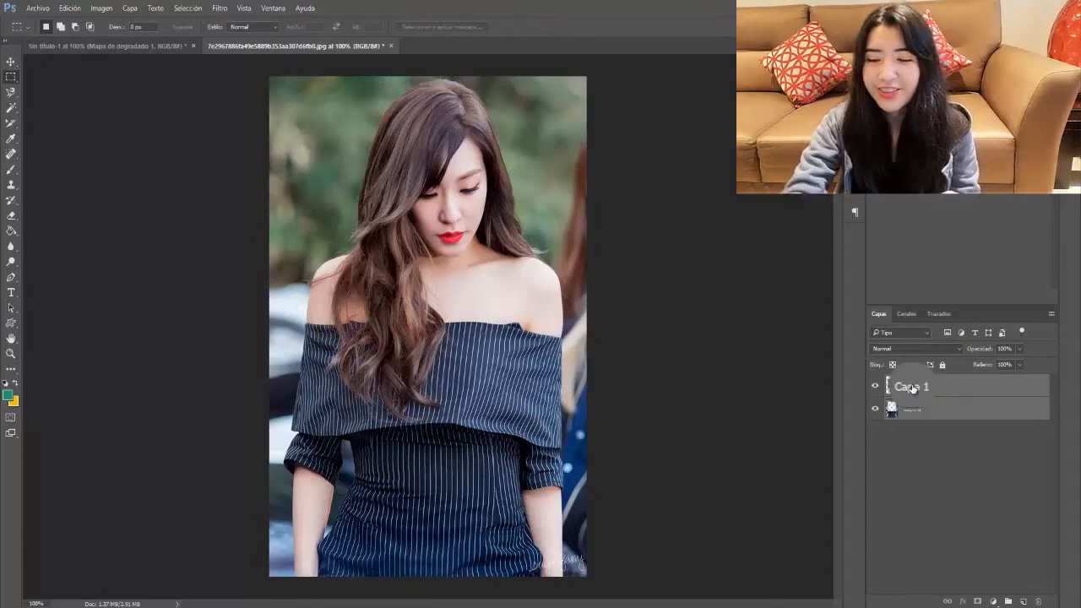
{"action": "key", "text": "ctrl+z"}
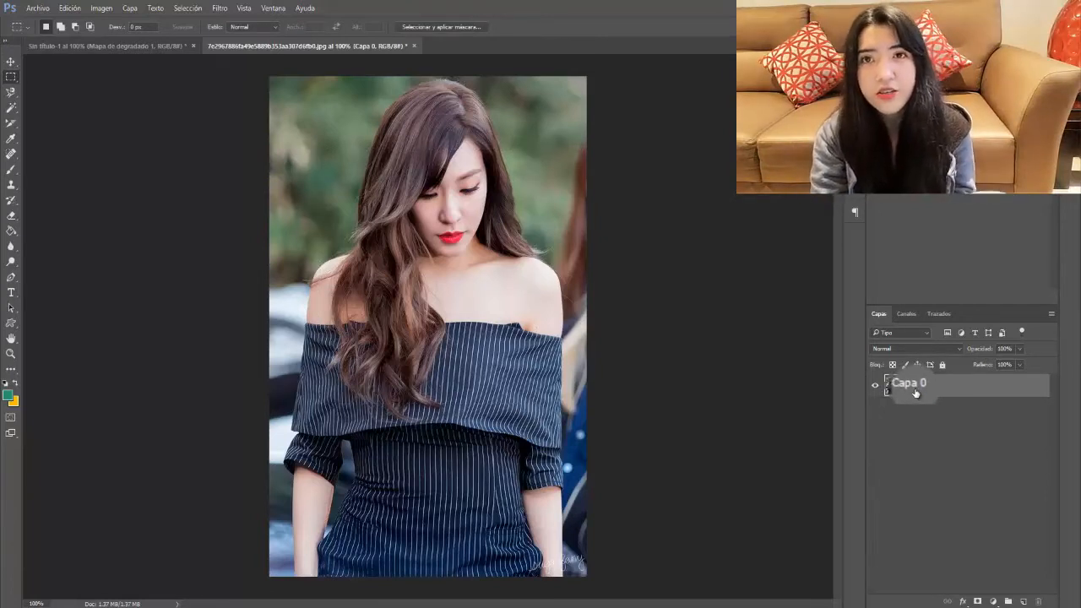
Step: Deselect, then drag the photo down with the Move tool, leaving transparent strips at top and right
{"action": "key", "text": "ctrl+d"}
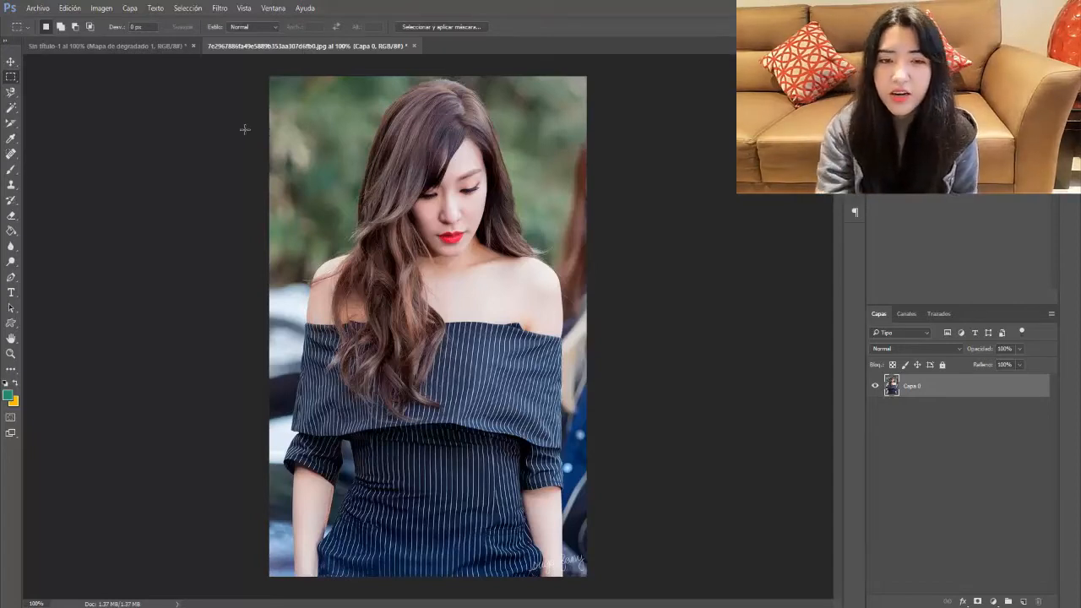
{"action": "left_click", "coordinate": [12, 62]}
{"action": "left_click_drag", "start_coordinate": [322, 46], "coordinate": [347, 48]}
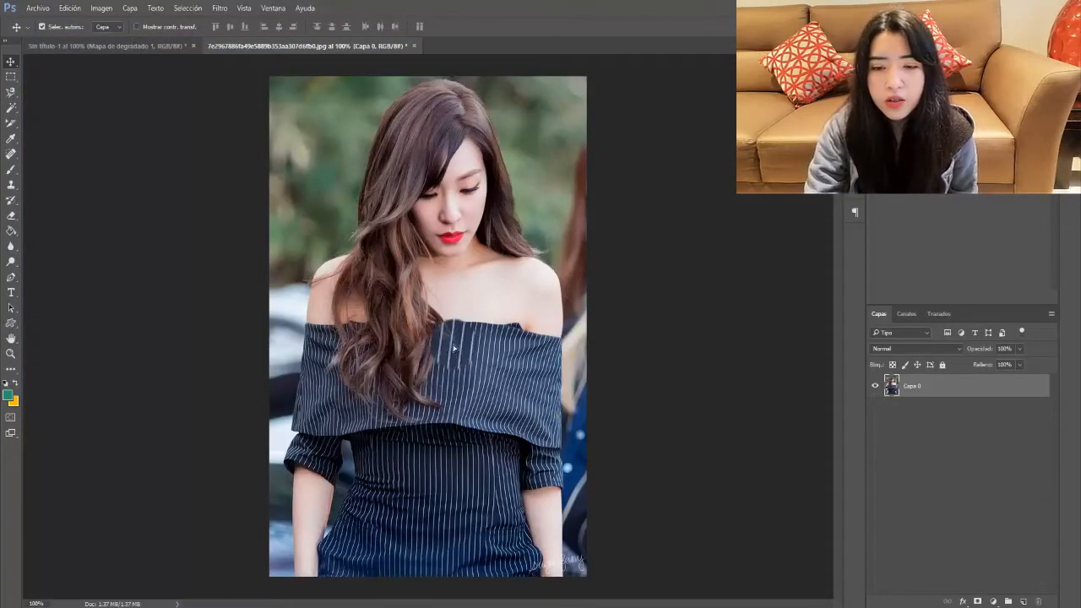
{"action": "left_click_drag", "start_coordinate": [446, 331], "coordinate": [271, 395]}
{"action": "left_click_drag", "start_coordinate": [276, 537], "coordinate": [448, 325]}
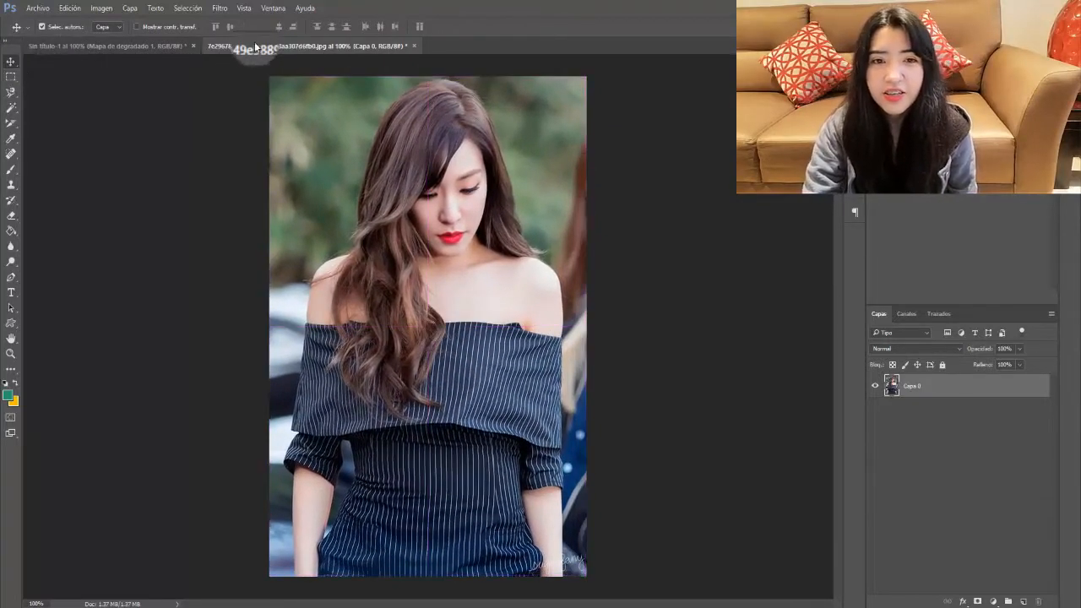
Step: Restore the photo's original position and bring up the lasso selection variants
{"action": "left_click_drag", "start_coordinate": [243, 49], "coordinate": [276, 47]}
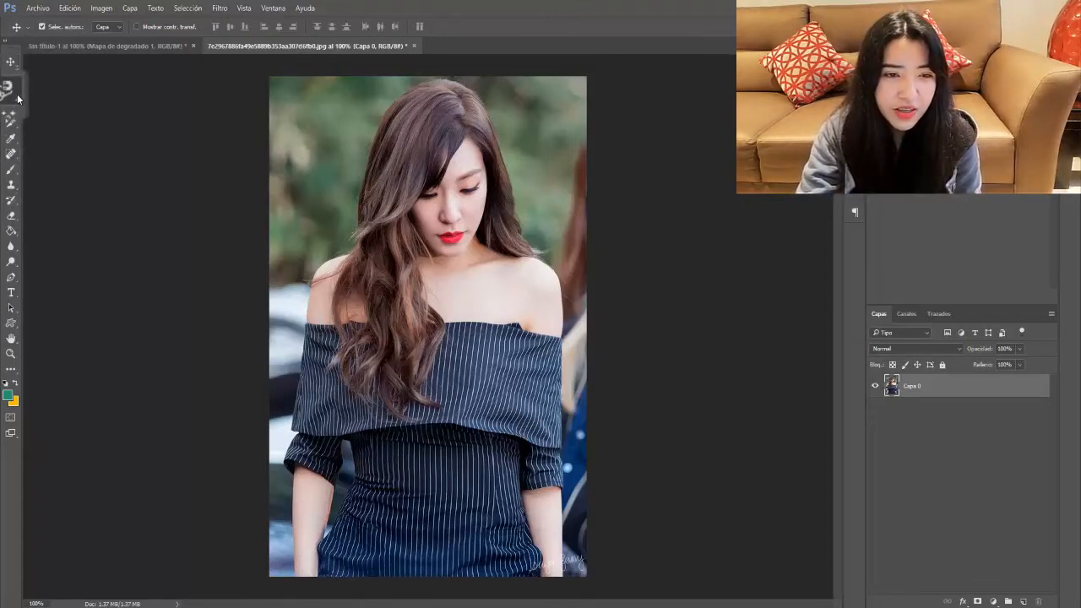
{"action": "left_click", "coordinate": [17, 98]}
{"action": "right_click", "coordinate": [14, 98]}
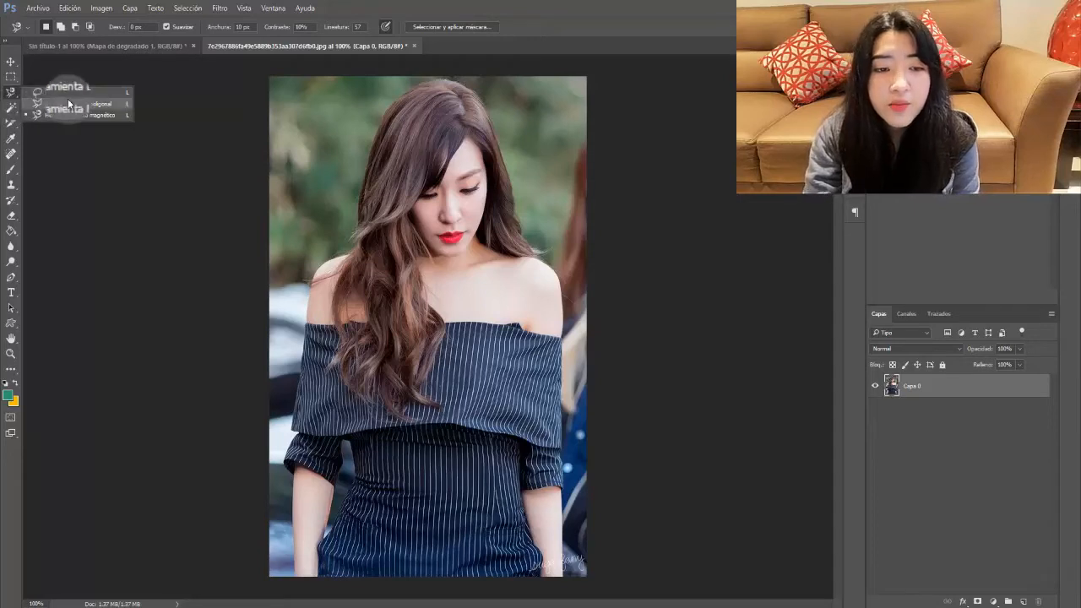
Step: Draw a freehand Lasso selection around the hair and face
{"action": "left_click", "coordinate": [51, 95]}
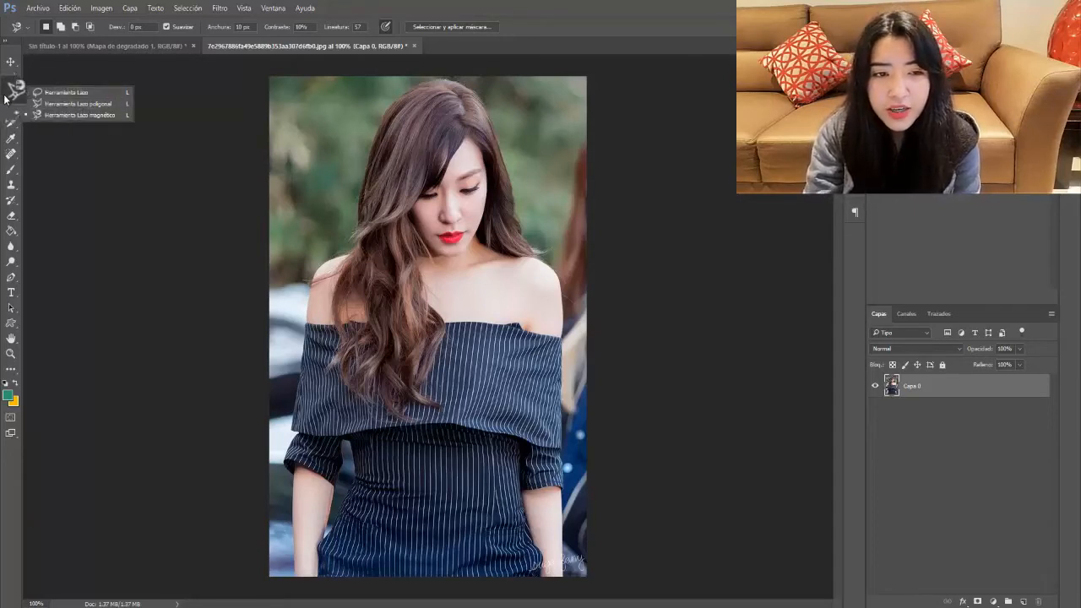
{"action": "right_click", "coordinate": [8, 95]}
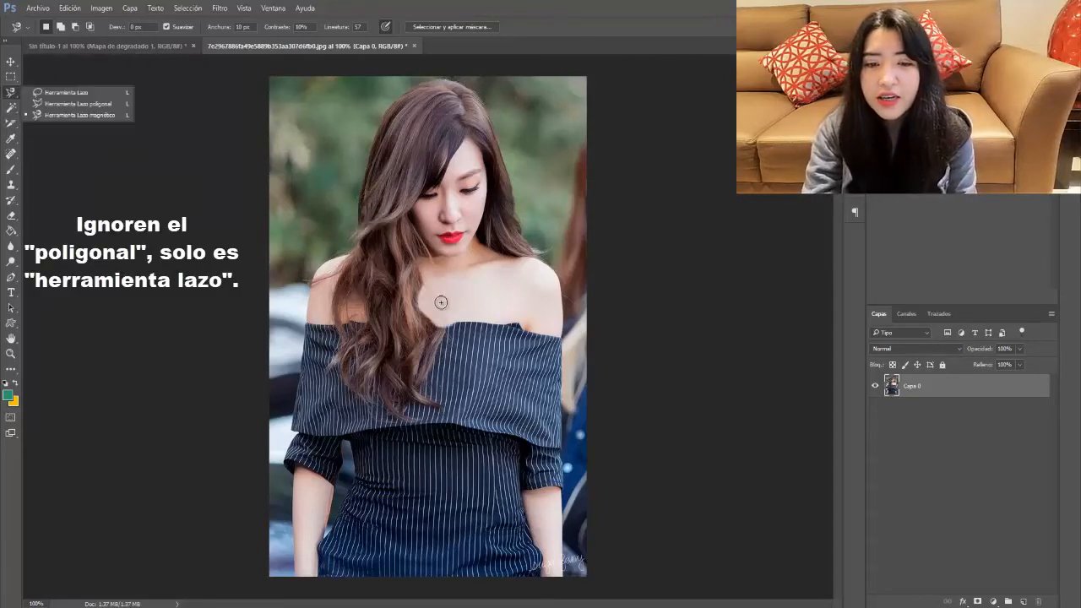
{"action": "left_click", "coordinate": [67, 103]}
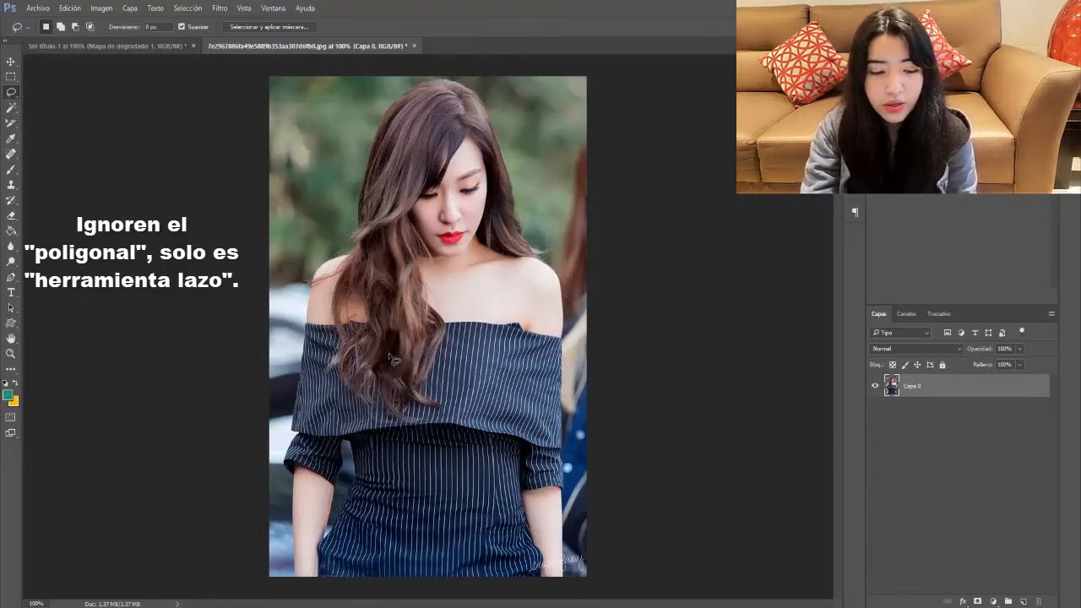
{"action": "mouse_move", "coordinate": [460, 293]}
{"action": "left_mouse_down"}
{"action": "mouse_move", "coordinate": [488, 257]}
{"action": "mouse_move", "coordinate": [506, 182]}
{"action": "mouse_move", "coordinate": [500, 106]}
{"action": "mouse_move", "coordinate": [390, 114]}
{"action": "mouse_move", "coordinate": [434, 266]}
{"action": "mouse_move", "coordinate": [376, 341]}
{"action": "mouse_move", "coordinate": [469, 380]}
{"action": "mouse_move", "coordinate": [477, 305]}
{"action": "mouse_move", "coordinate": [520, 269]}
{"action": "mouse_move", "coordinate": [465, 285]}
{"action": "left_mouse_up"}
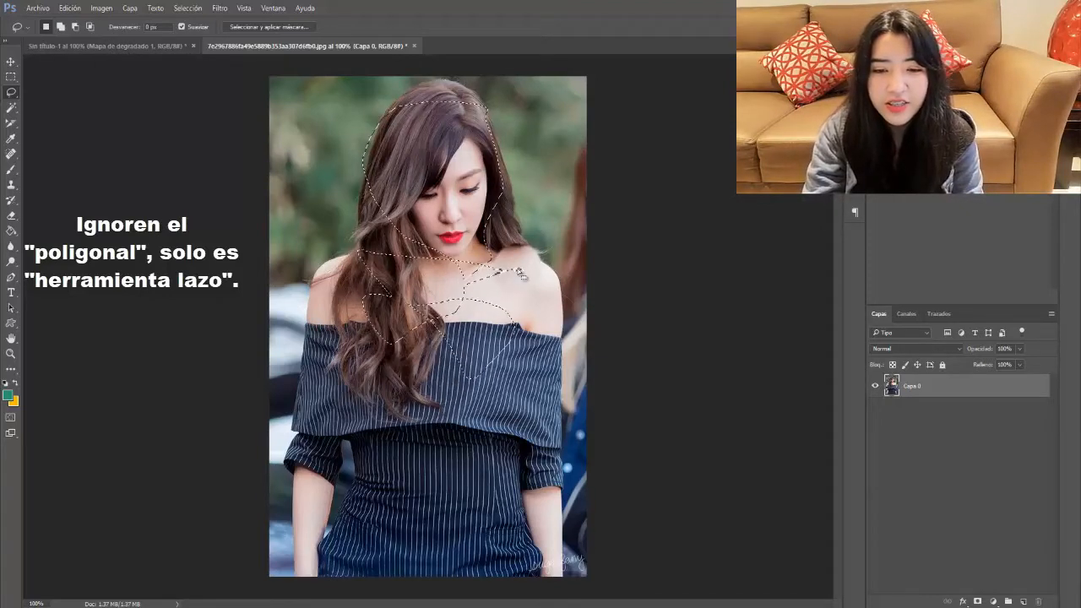
{"action": "left_click", "coordinate": [441, 256]}
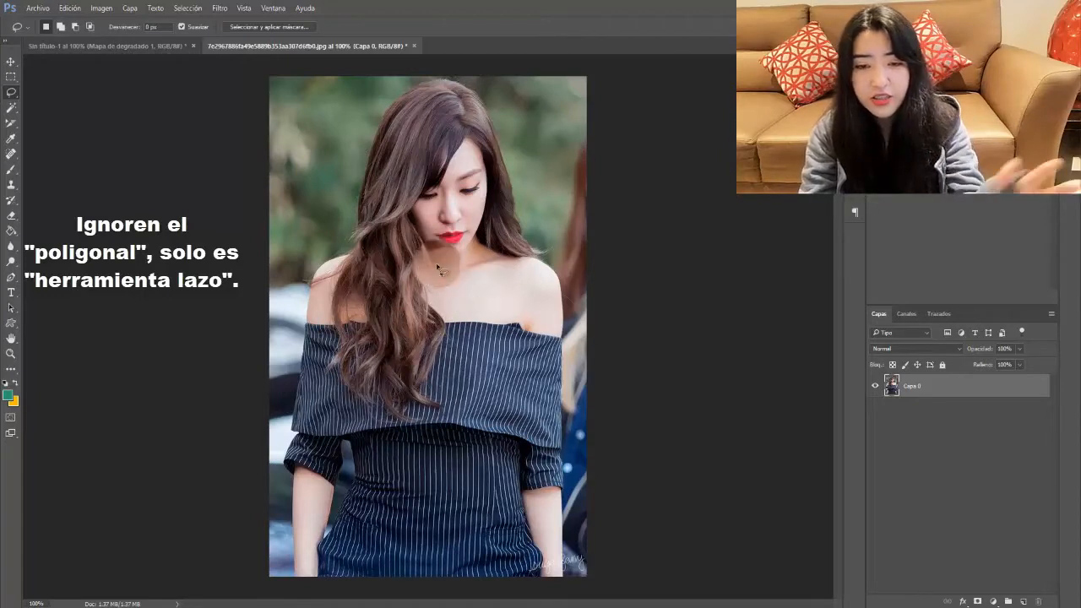
{"action": "mouse_move", "coordinate": [435, 278]}
{"action": "left_mouse_down"}
{"action": "mouse_move", "coordinate": [378, 186]}
{"action": "mouse_move", "coordinate": [402, 133]}
{"action": "mouse_move", "coordinate": [433, 106]}
{"action": "mouse_move", "coordinate": [520, 201]}
{"action": "mouse_move", "coordinate": [491, 275]}
{"action": "mouse_move", "coordinate": [420, 295]}
{"action": "mouse_move", "coordinate": [363, 230]}
{"action": "mouse_move", "coordinate": [374, 191]}
{"action": "mouse_move", "coordinate": [431, 276]}
{"action": "mouse_move", "coordinate": [372, 181]}
{"action": "left_mouse_up"}
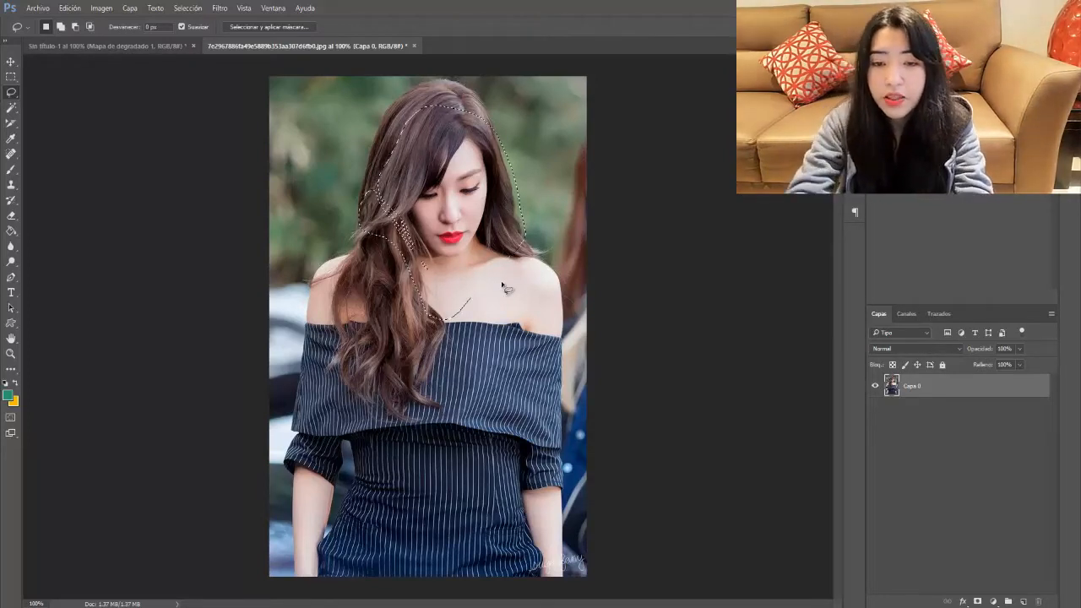
Step: Copy the selection onto a new layer with Ctrl+J, then undo it and clear the selection
{"action": "key", "text": "ctrl+j"}
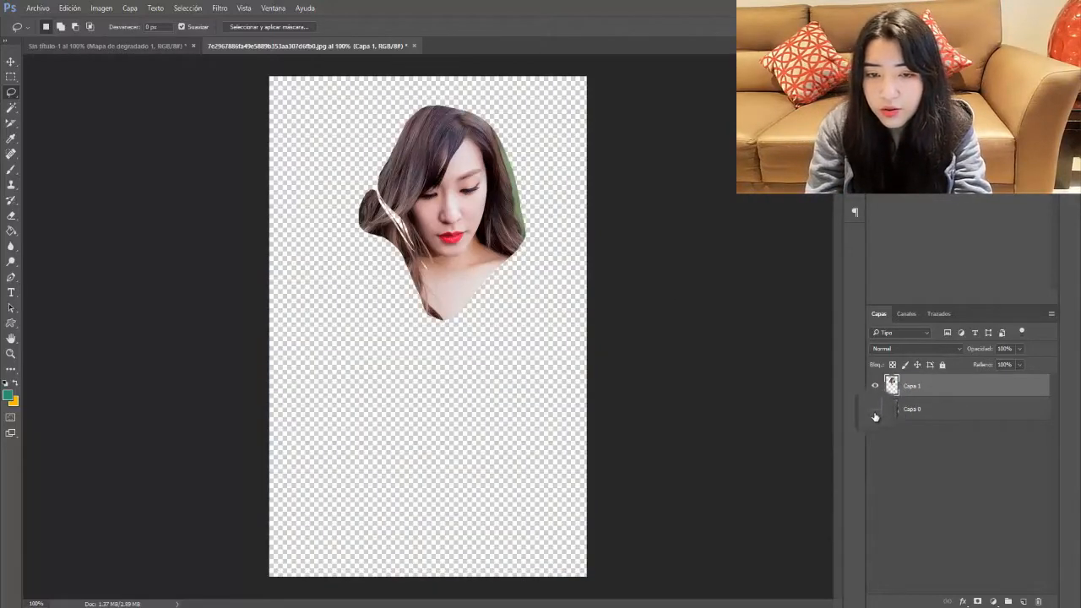
{"action": "key", "text": "ctrl+alt+z"}
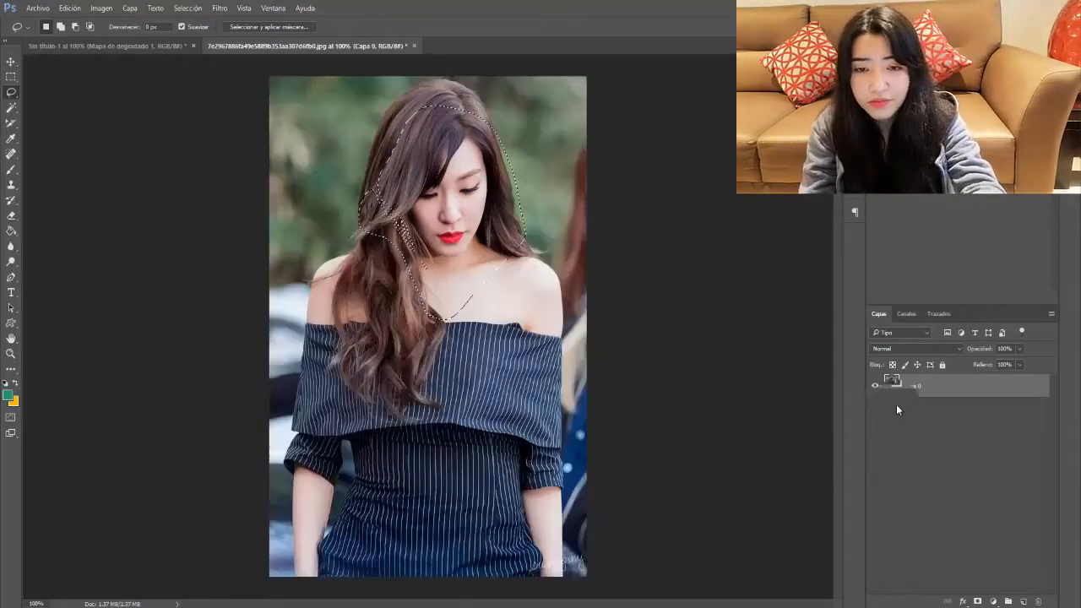
{"action": "key", "text": "ctrl+alt+z"}
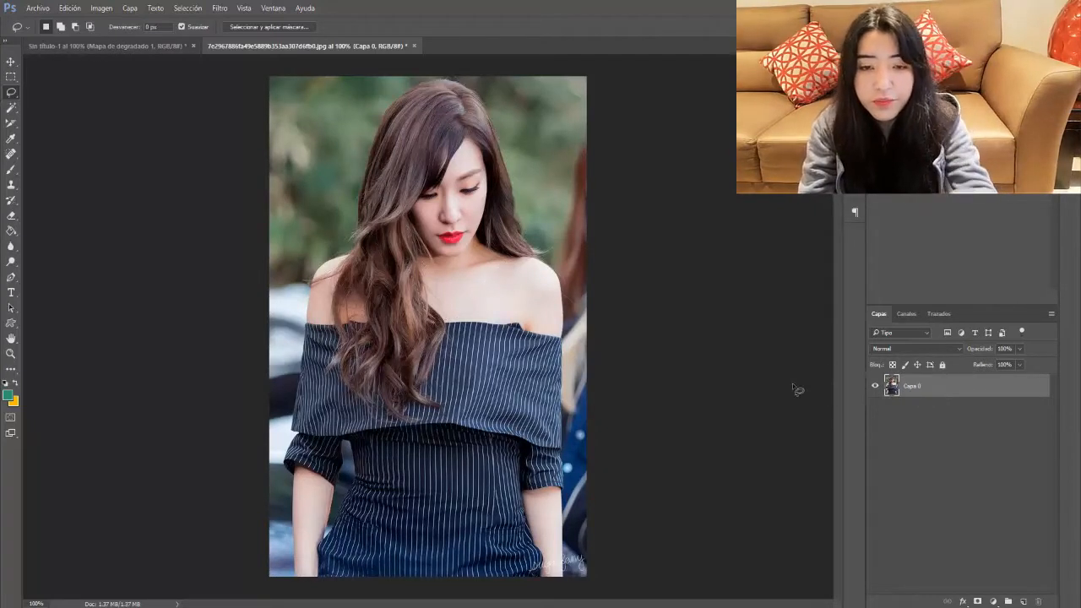
Step: Switch the lasso to the Polygonal Lasso Tool
{"action": "left_click", "coordinate": [10, 94]}
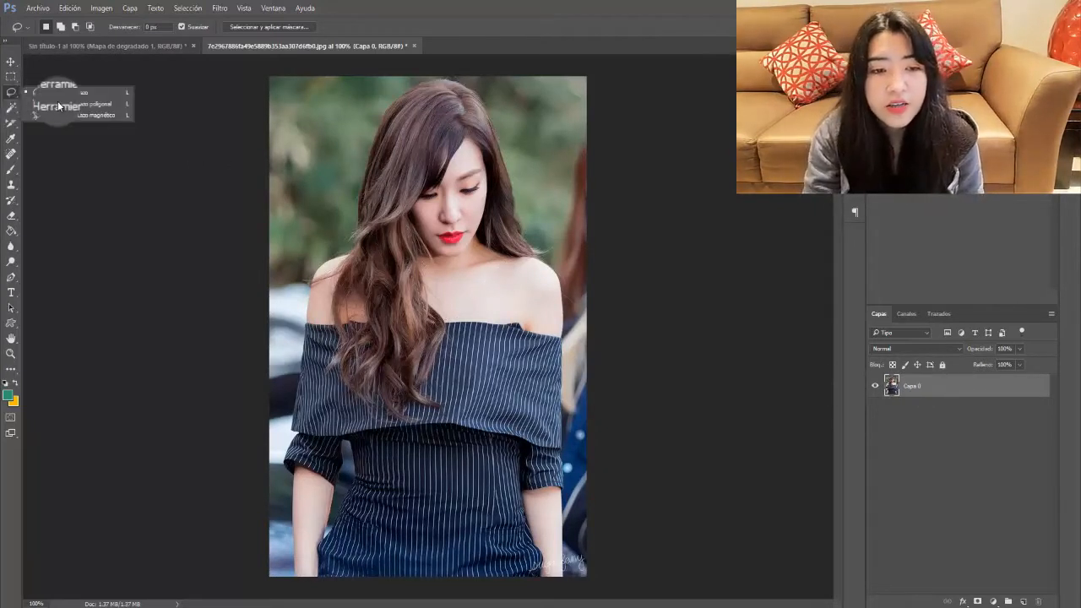
{"action": "left_click", "coordinate": [96, 102]}
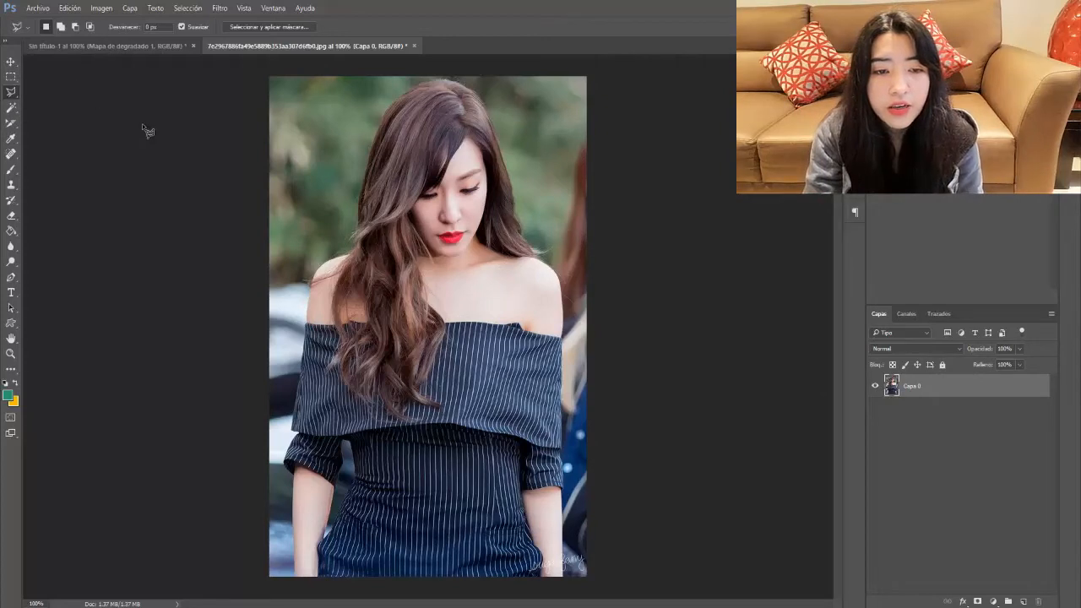
{"action": "left_click", "coordinate": [14, 99]}
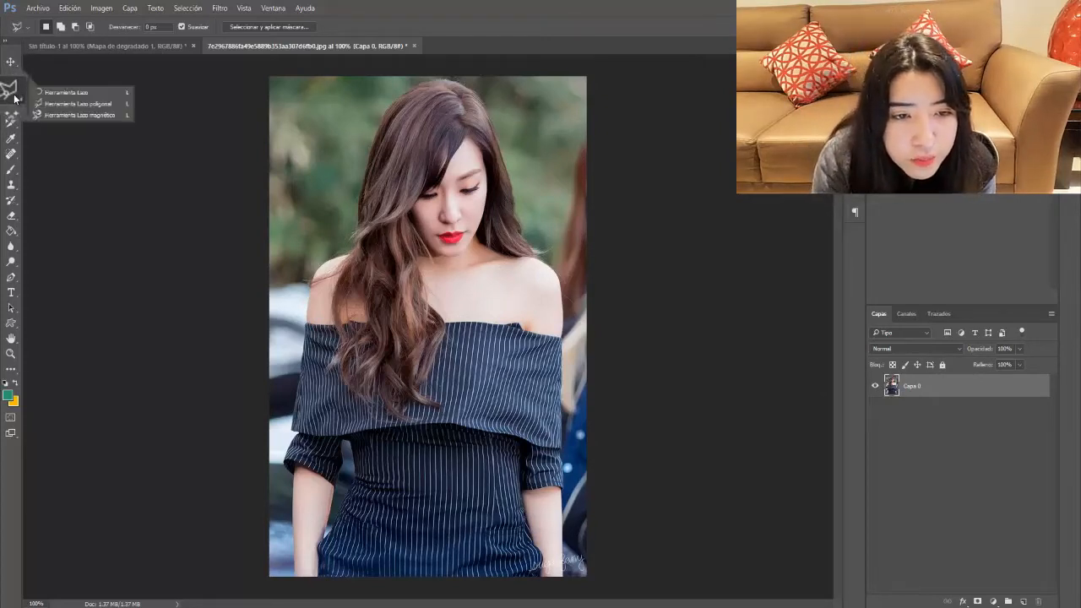
{"action": "left_click", "coordinate": [13, 98]}
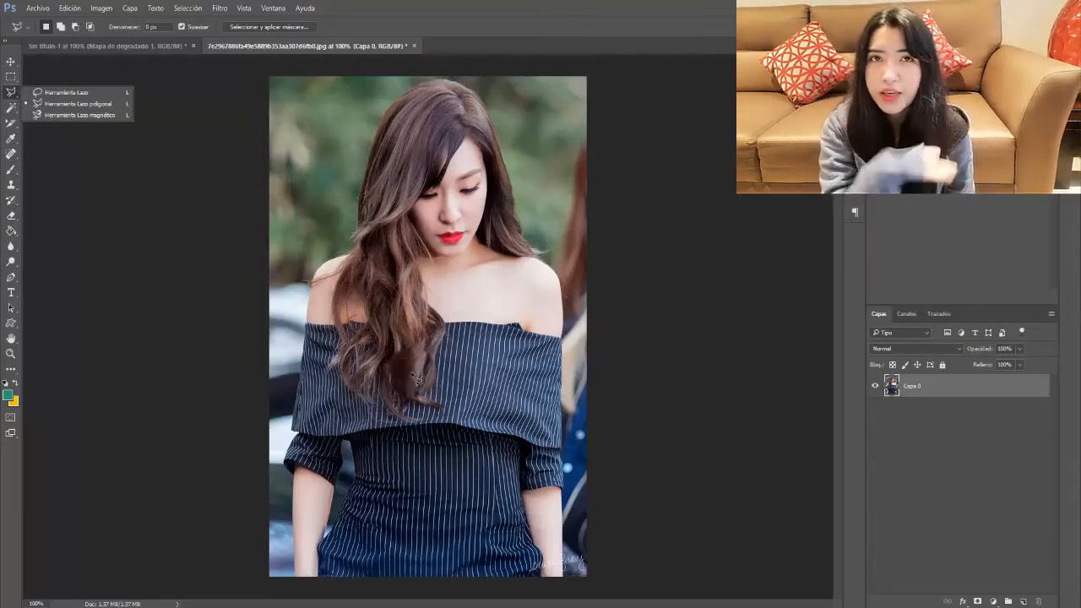
{"action": "left_click", "coordinate": [337, 380]}
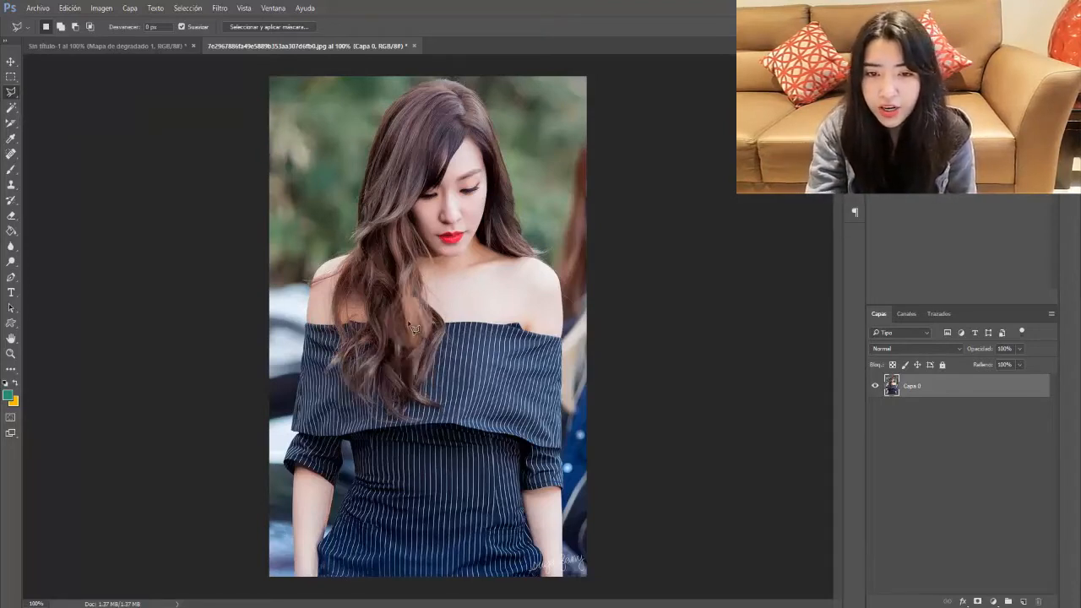
Step: Trace a trial polygon over the hair and shoulder, closing it at the start point
{"action": "left_click", "coordinate": [474, 257]}
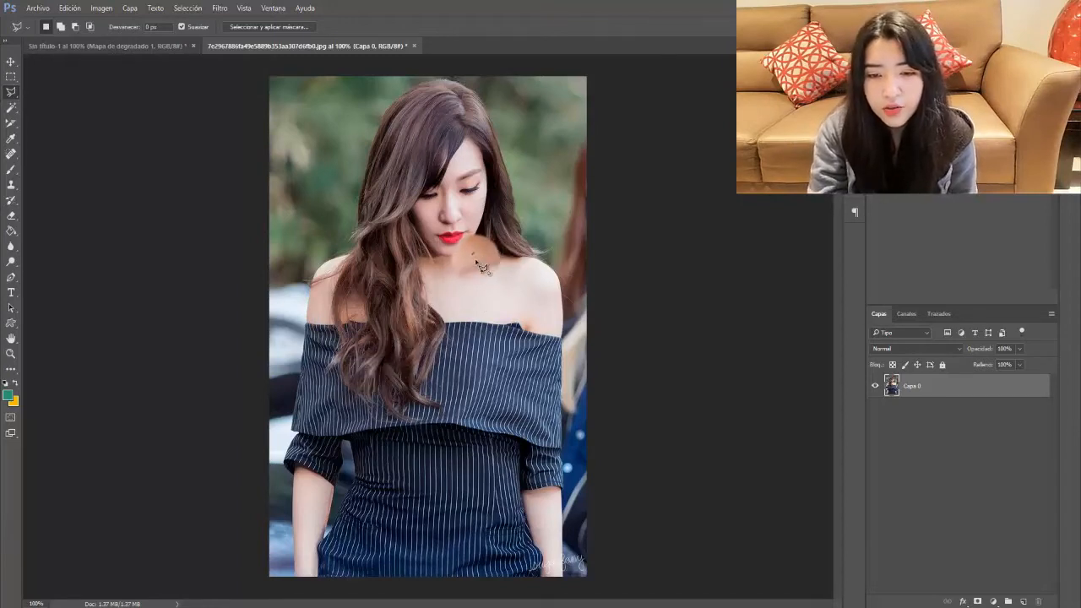
{"action": "left_click", "coordinate": [425, 410]}
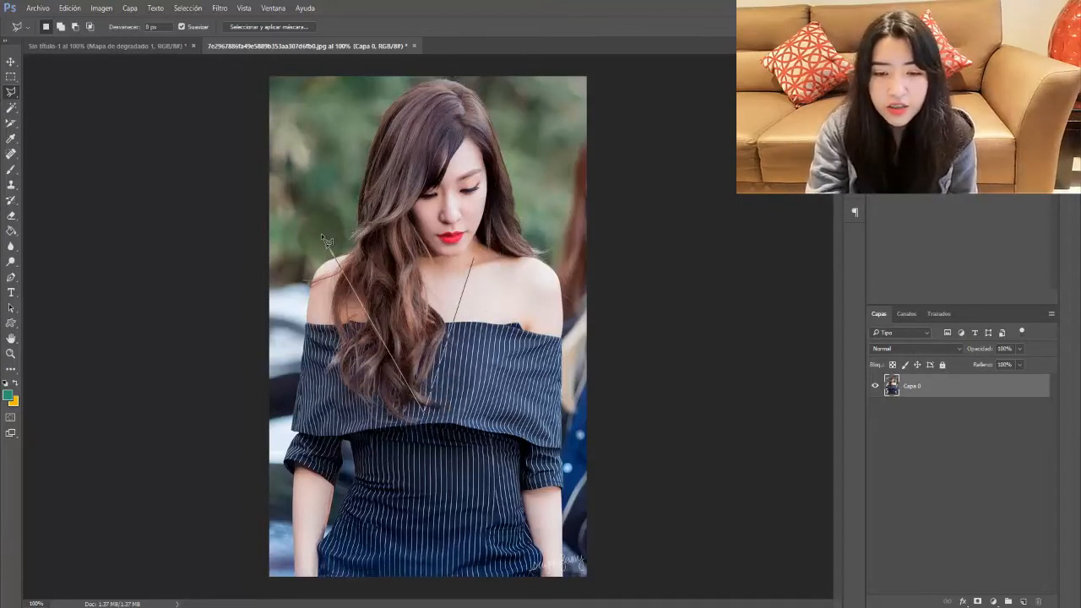
{"action": "left_click", "coordinate": [321, 233]}
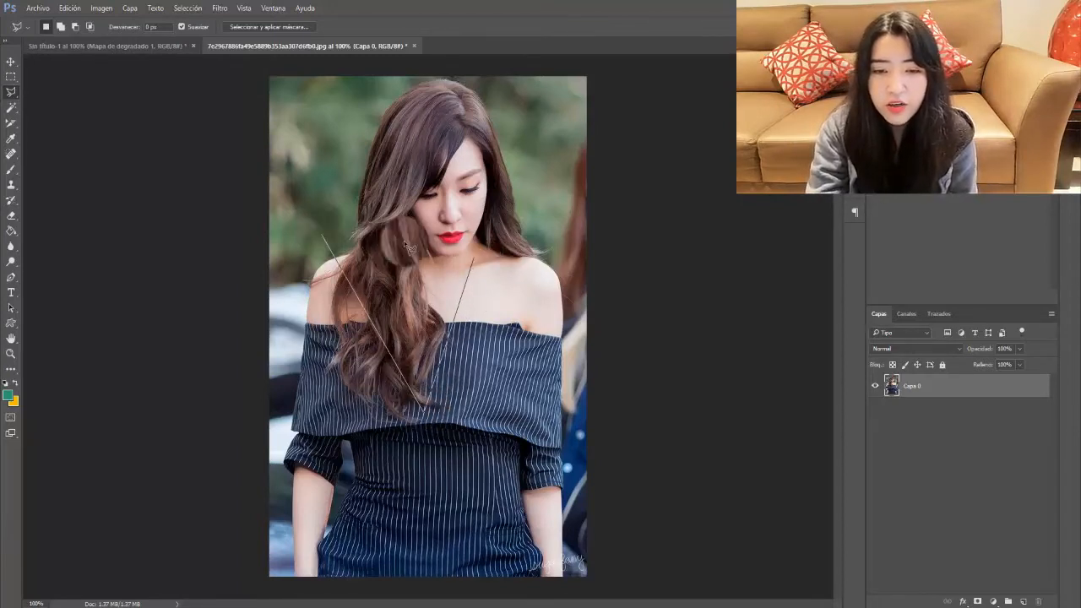
{"action": "left_click", "coordinate": [478, 262]}
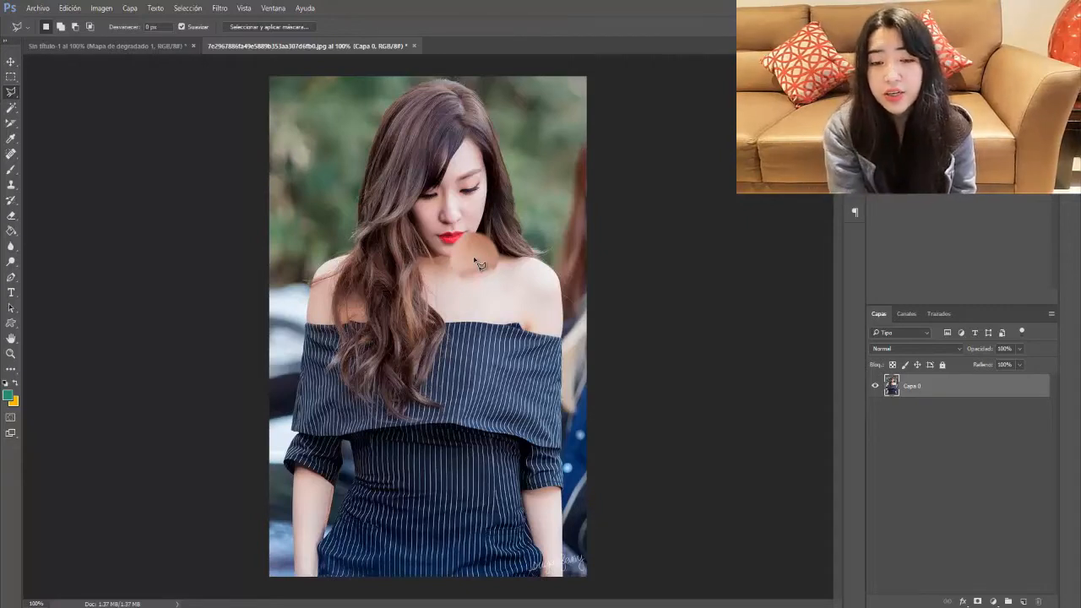
{"action": "left_click", "coordinate": [452, 286]}
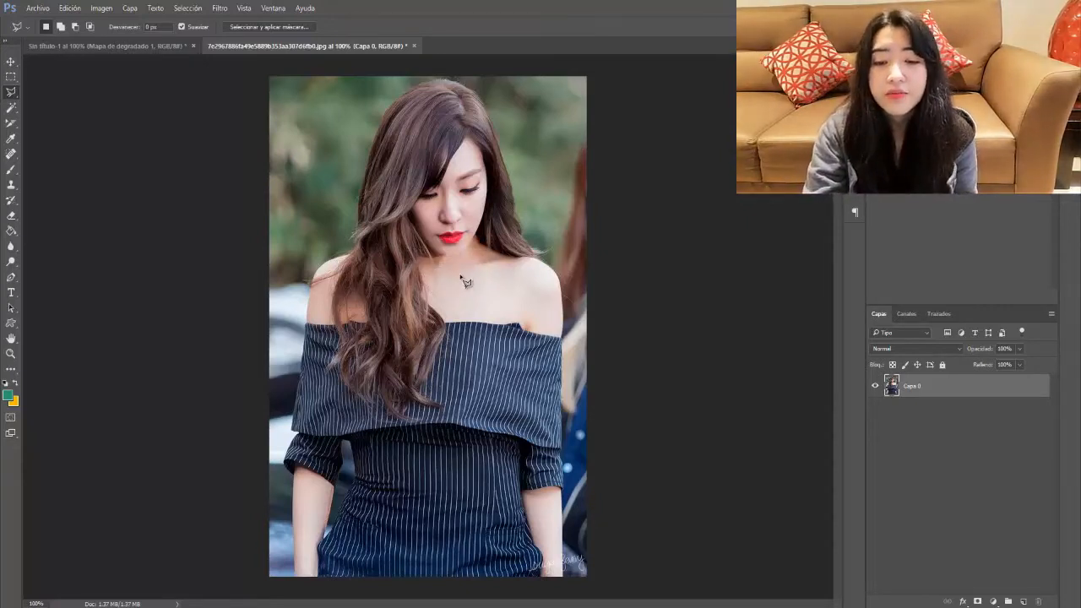
{"action": "left_click", "coordinate": [330, 192]}
{"action": "double_click", "coordinate": [514, 192]}
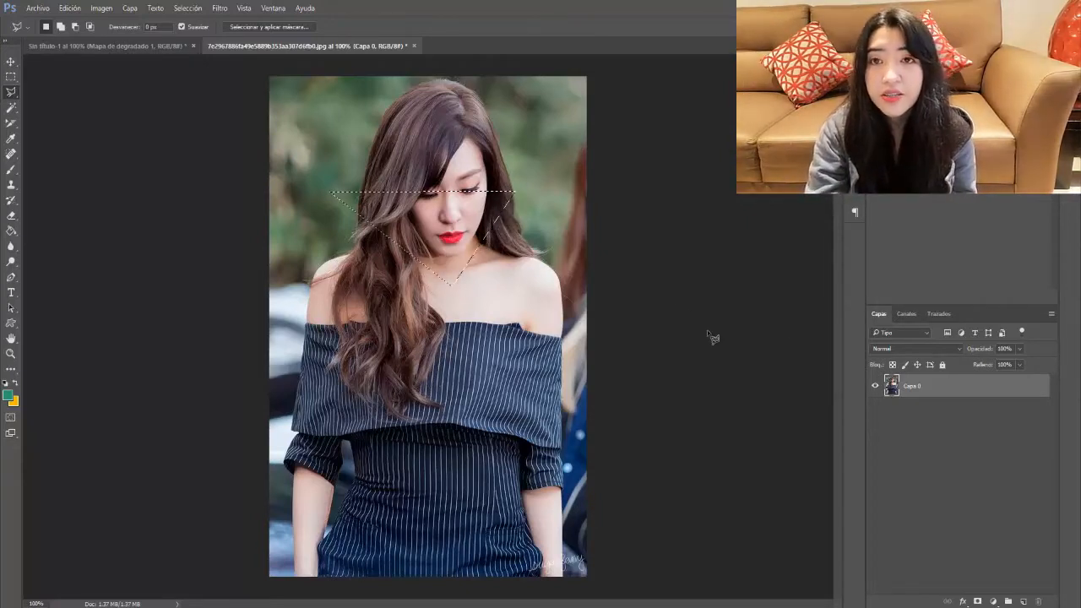
{"action": "left_click", "coordinate": [1022, 600]}
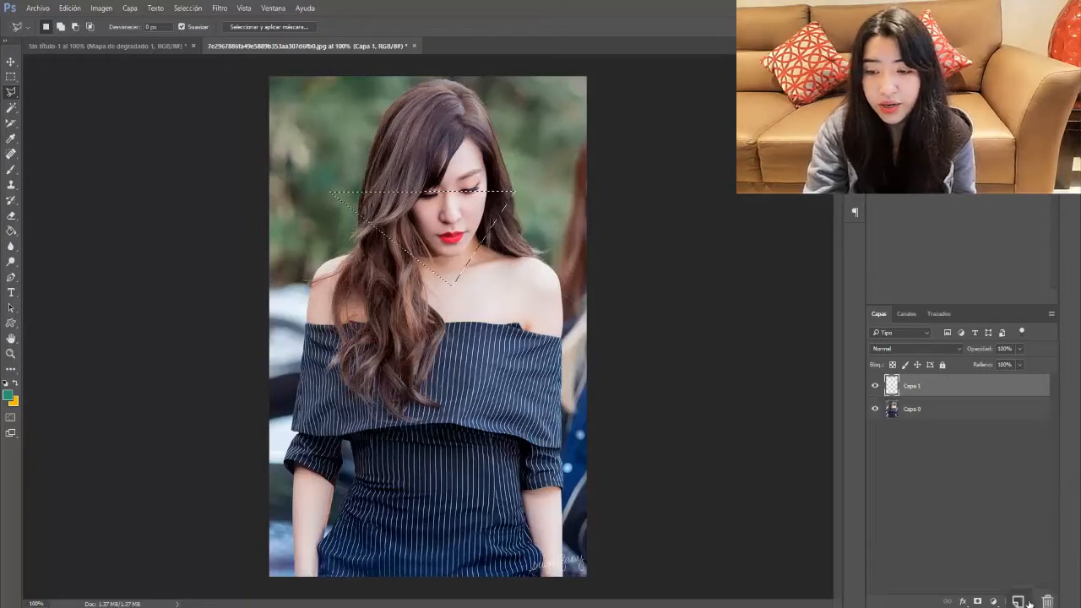
{"action": "left_click", "coordinate": [11, 231]}
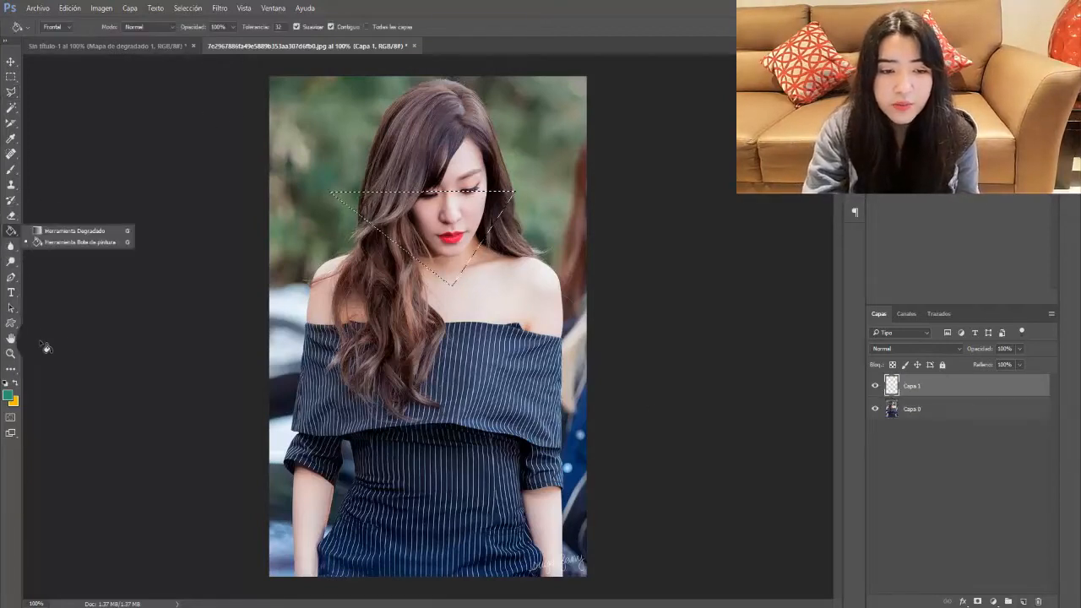
{"action": "left_click", "coordinate": [456, 234]}
{"action": "left_click", "coordinate": [456, 235]}
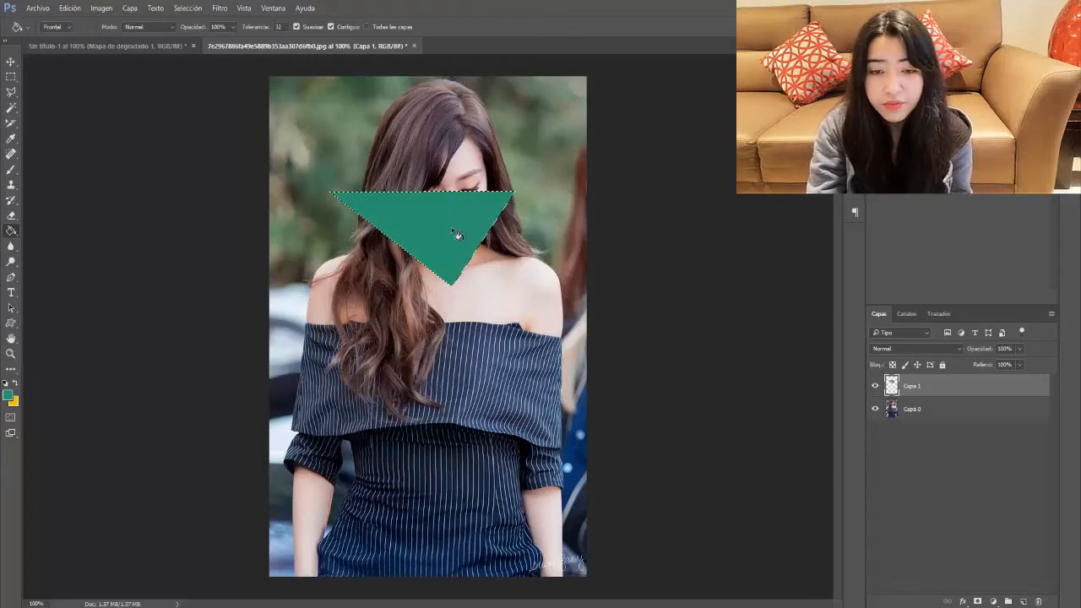
{"action": "key", "text": "ctrl+d"}
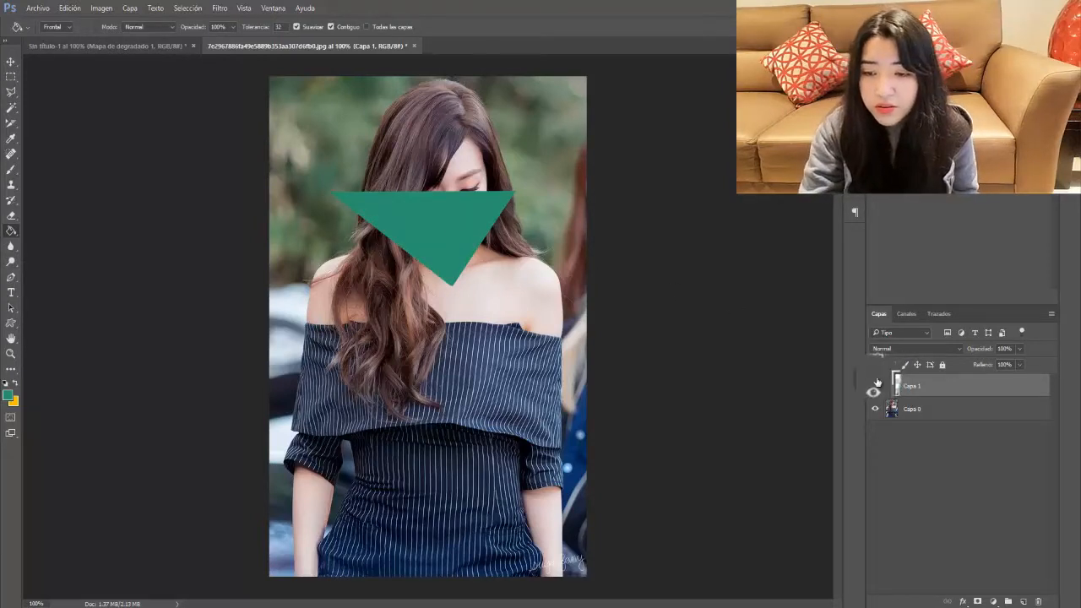
{"action": "left_click", "coordinate": [874, 387]}
{"action": "left_click", "coordinate": [875, 387]}
{"action": "left_click", "coordinate": [875, 388]}
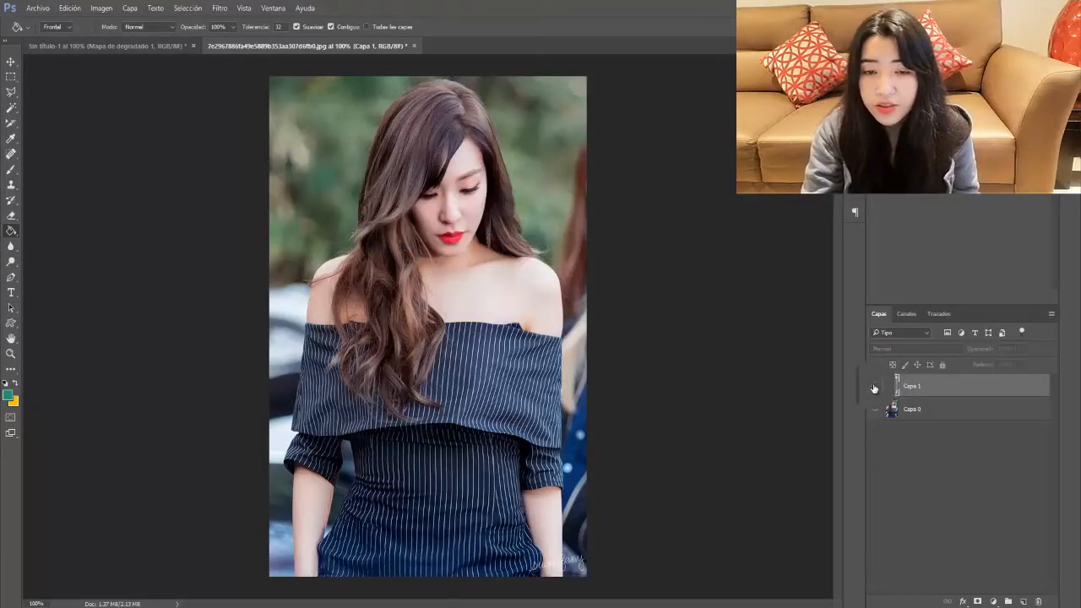
{"action": "left_click", "coordinate": [875, 387]}
{"action": "key", "text": "Delete"}
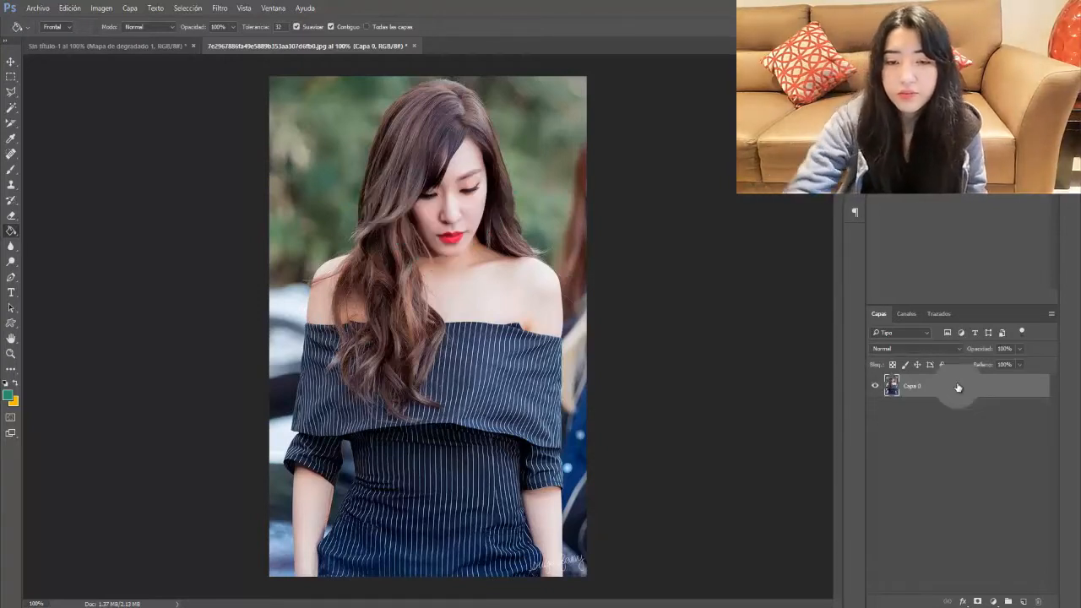
Step: Trace the model's whole outline with the Magnetic Lasso Tool and close it with a double-click
{"action": "right_click", "coordinate": [11, 93]}
{"action": "left_click", "coordinate": [101, 120]}
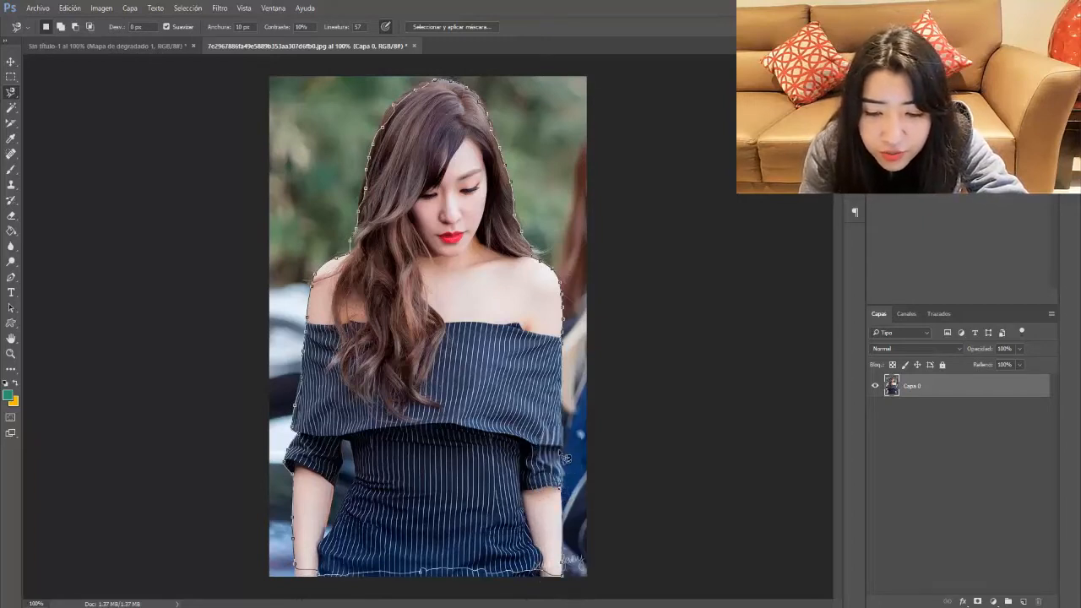
{"action": "double_click", "coordinate": [568, 348]}
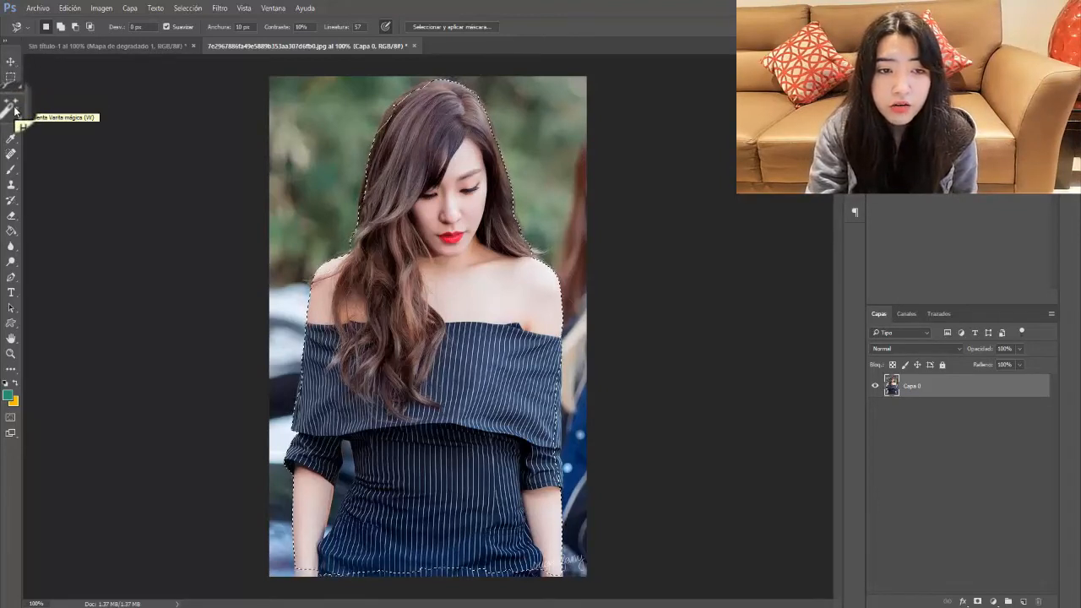
Step: Switch to the Quick Selection tool and shrink its brush to 40 px
{"action": "left_click_drag", "start_coordinate": [10, 108], "coordinate": [44, 110]}
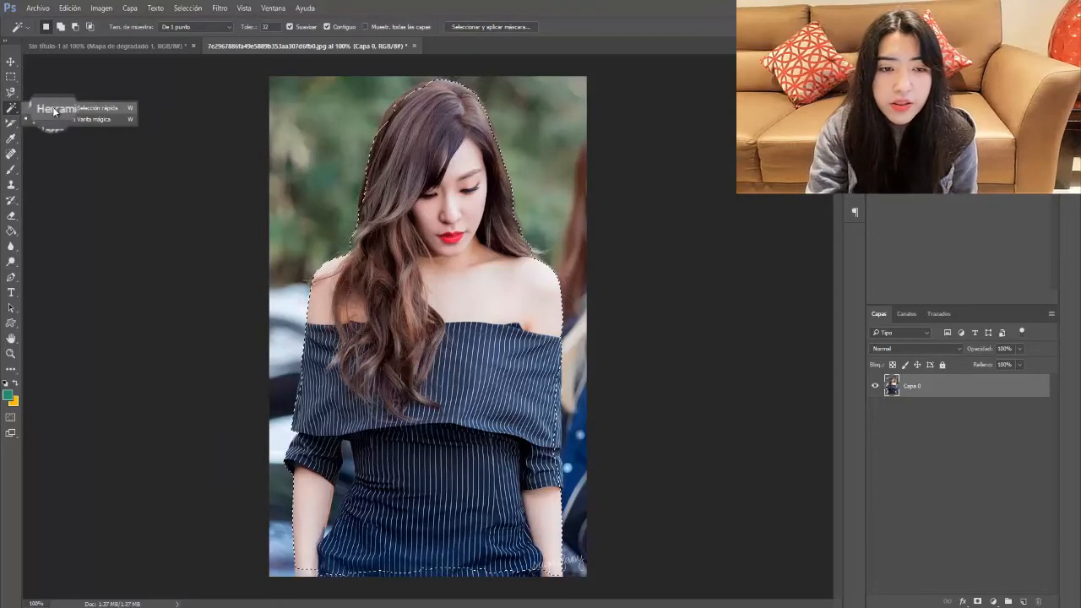
{"action": "left_click", "coordinate": [53, 110]}
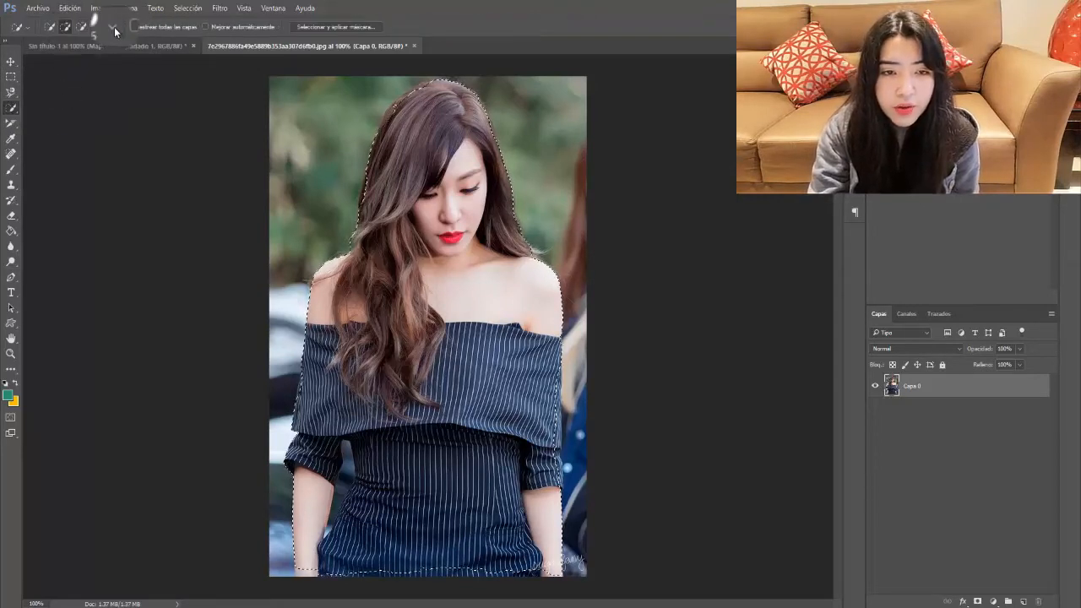
{"action": "left_click", "coordinate": [114, 29]}
{"action": "left_click_drag", "start_coordinate": [92, 60], "coordinate": [74, 61]}
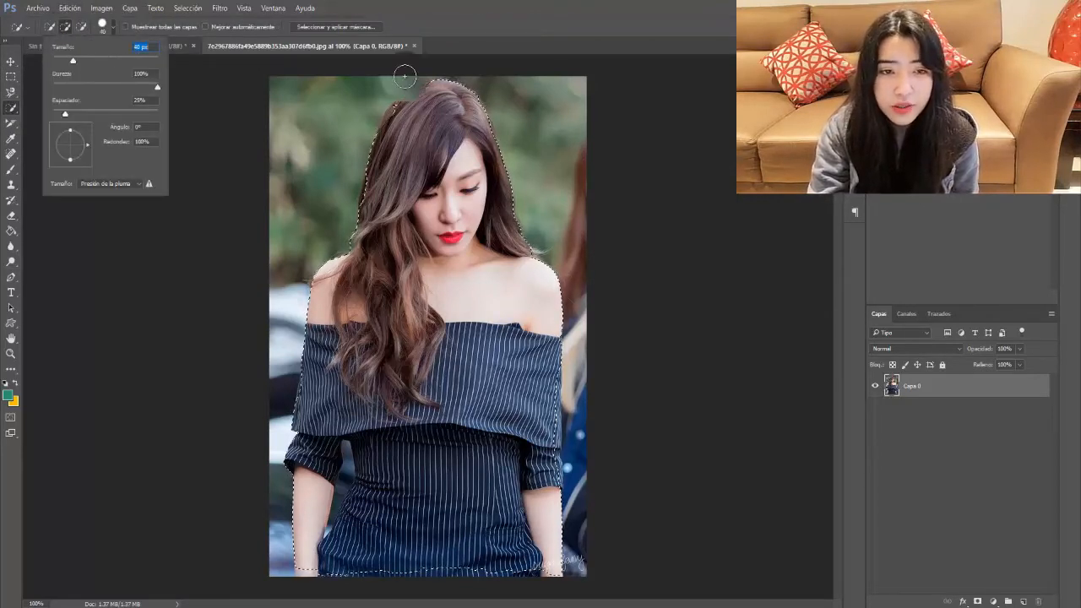
{"action": "left_click", "coordinate": [398, 123]}
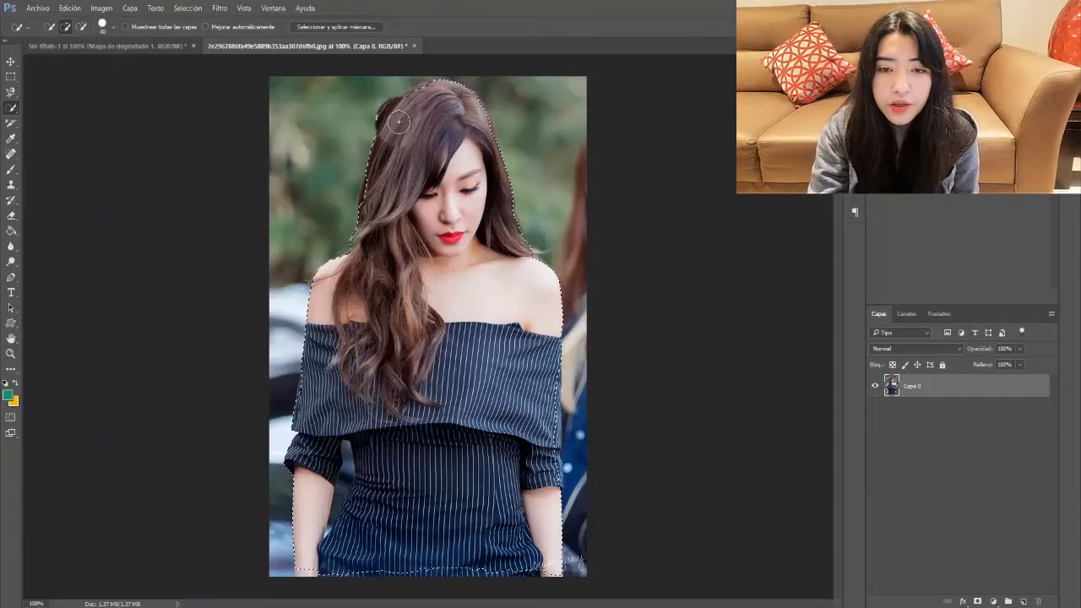
Step: Add the hair at the top of the head, undoing the overshoot, then show the wand choices
{"action": "left_click_drag", "start_coordinate": [396, 122], "coordinate": [414, 103]}
{"action": "key", "text": "ctrl+z"}
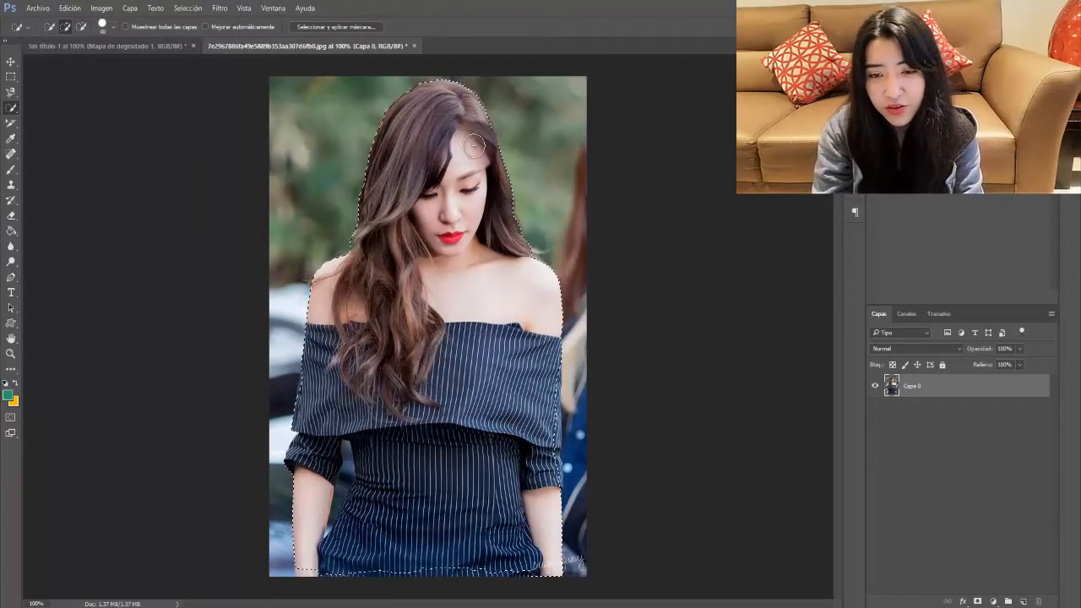
{"action": "right_click", "coordinate": [11, 107]}
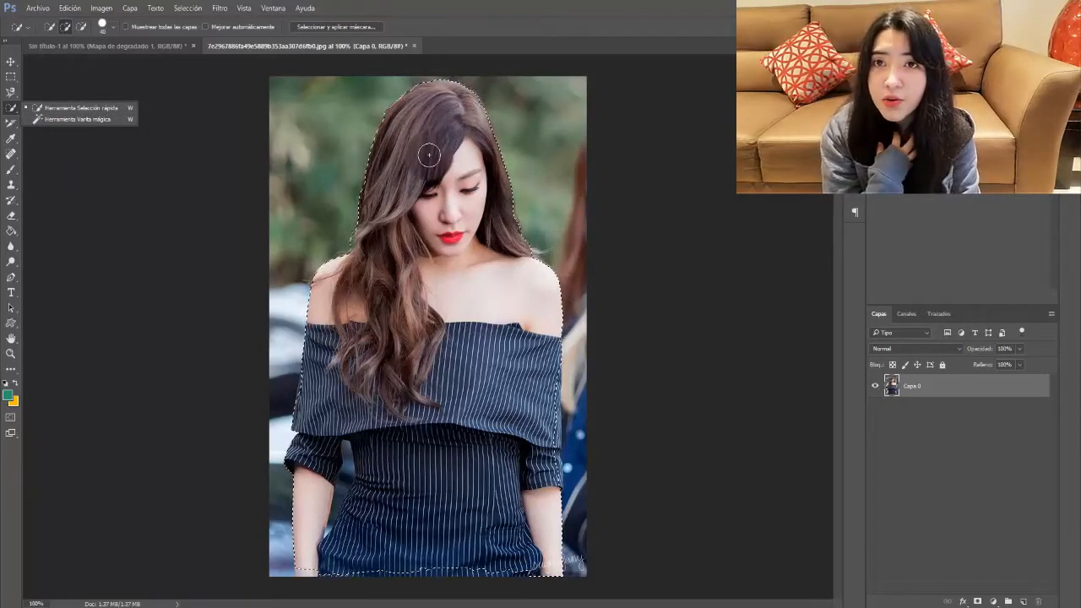
Step: Switch to the Magic Wand and test it on the hair and background, then deselect
{"action": "left_click", "coordinate": [86, 119]}
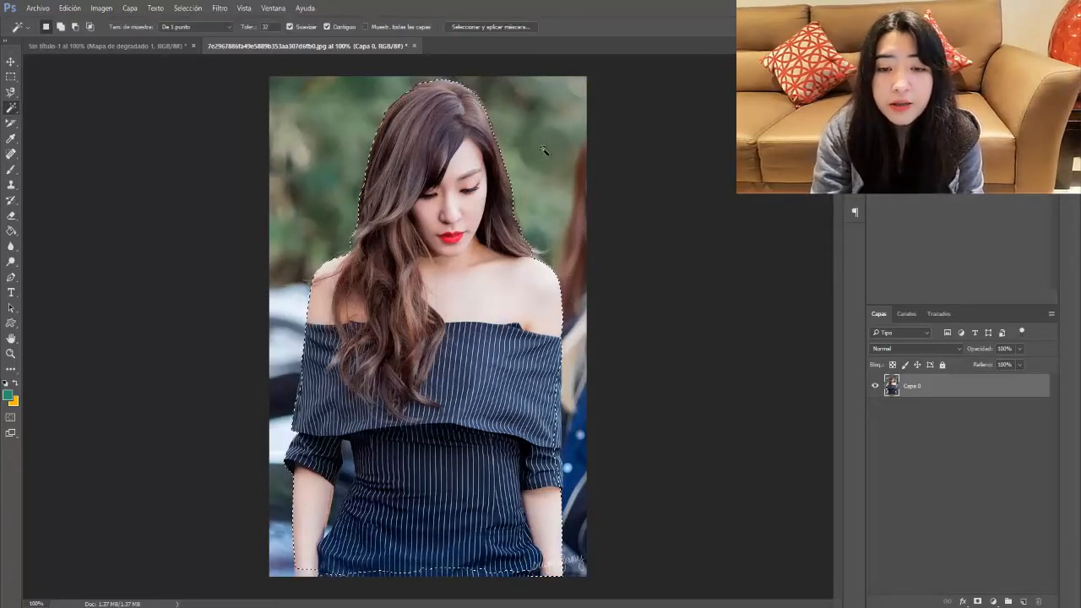
{"action": "key", "text": "ctrl+d"}
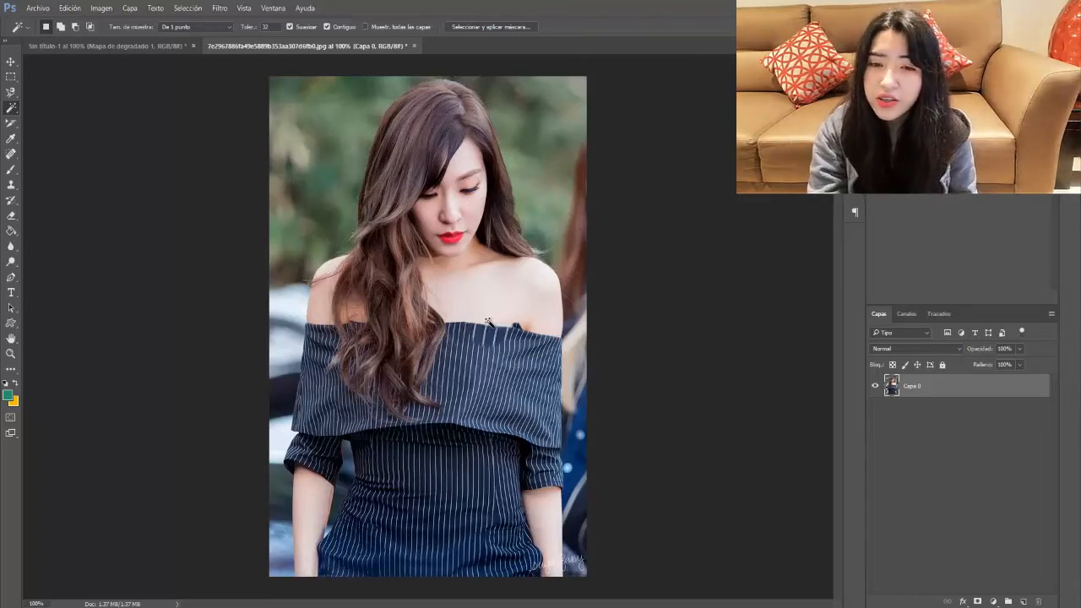
{"action": "left_click", "coordinate": [440, 125]}
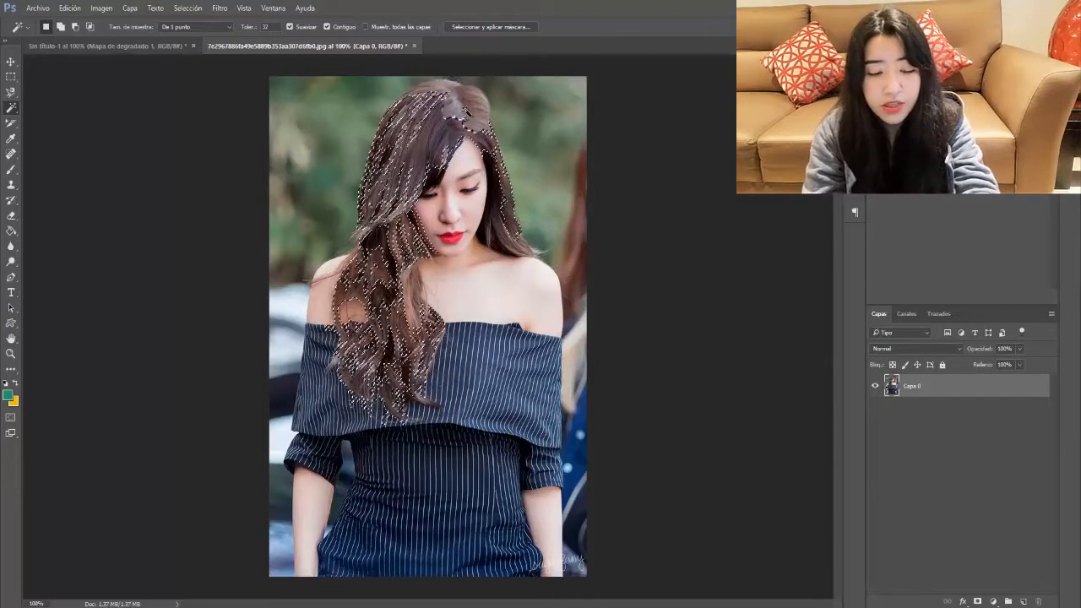
{"action": "left_click", "coordinate": [465, 112], "text": "shift"}
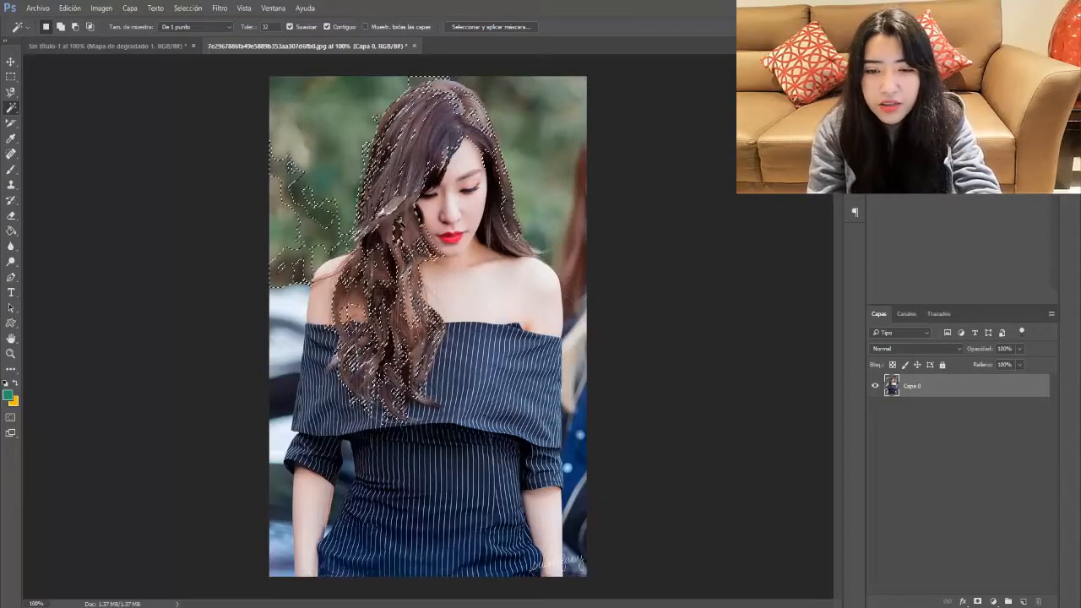
{"action": "key", "text": "ctrl+d"}
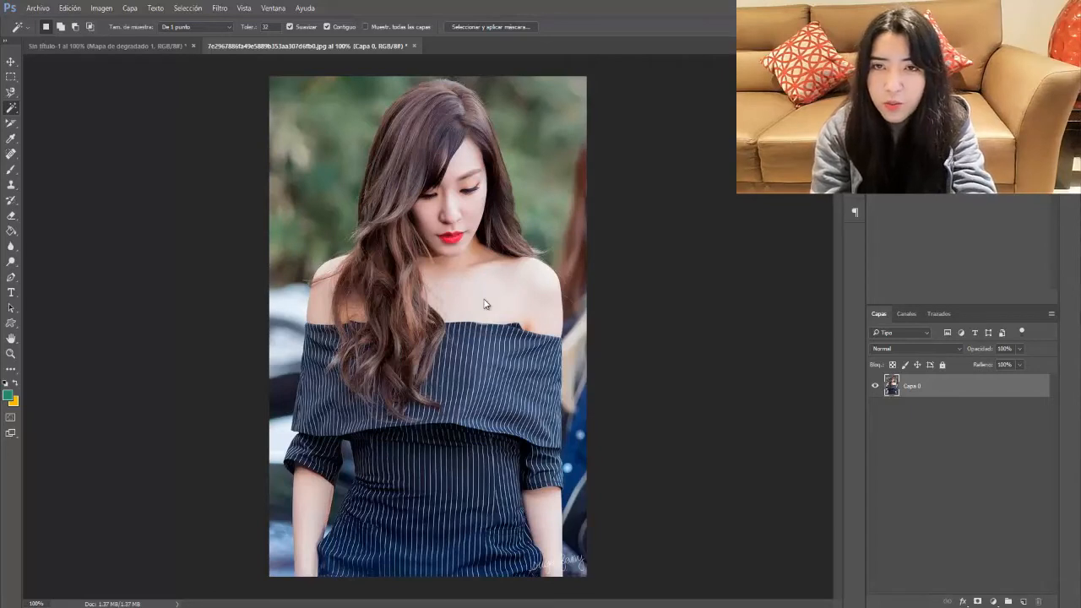
Step: Test the magic wand on the neck, chest skin and dress stripes
{"action": "left_click", "coordinate": [445, 270]}
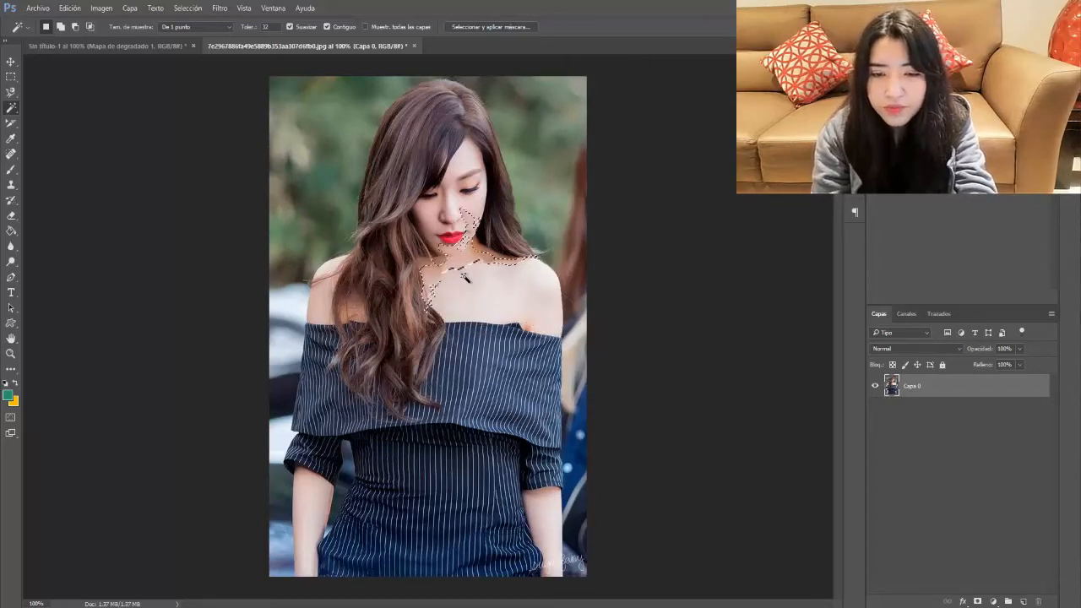
{"action": "left_click", "coordinate": [515, 306]}
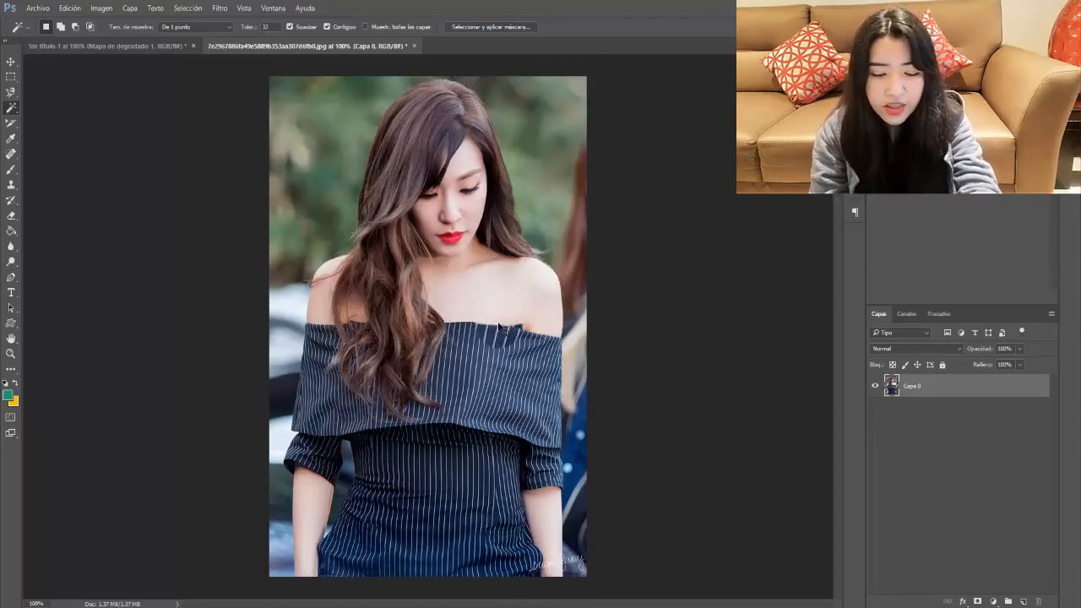
{"action": "left_click", "coordinate": [495, 352]}
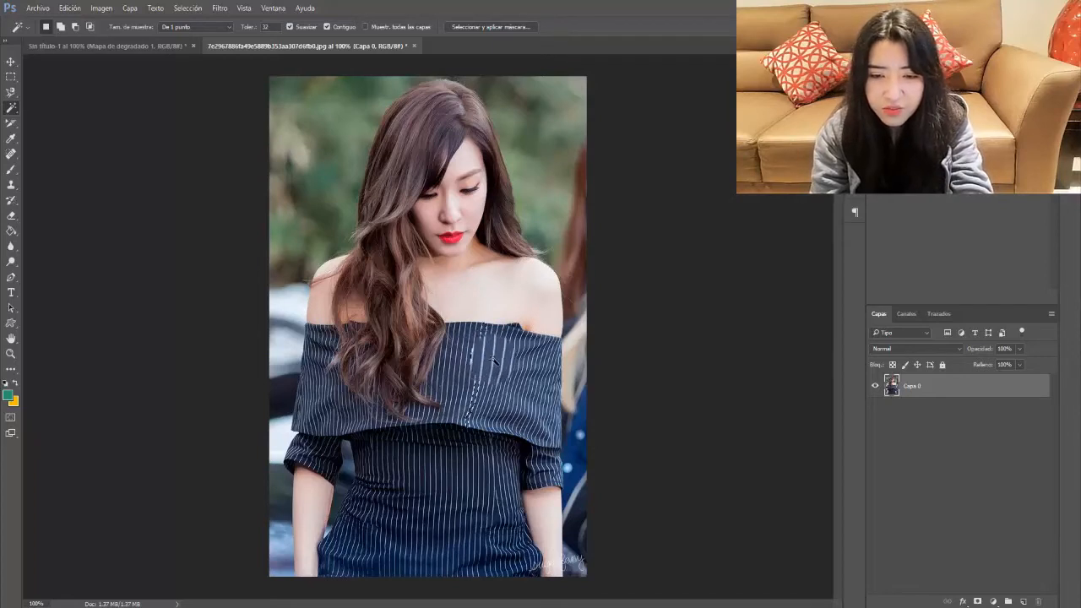
{"action": "left_click", "coordinate": [508, 367]}
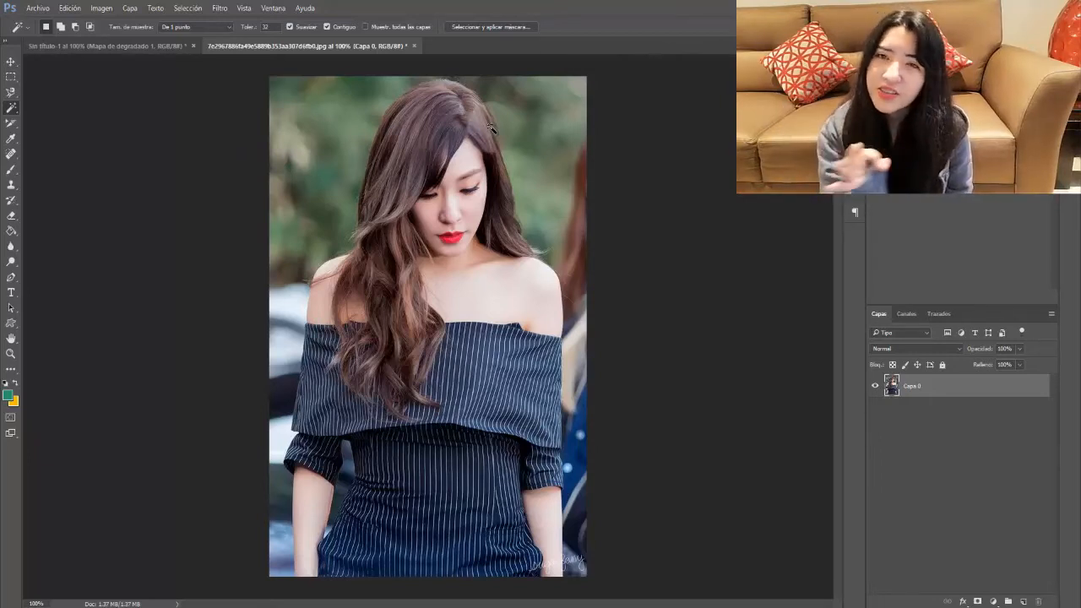
Step: Select the lower and upper lips with the magic wand, then clear the selection
{"action": "left_click", "coordinate": [450, 241]}
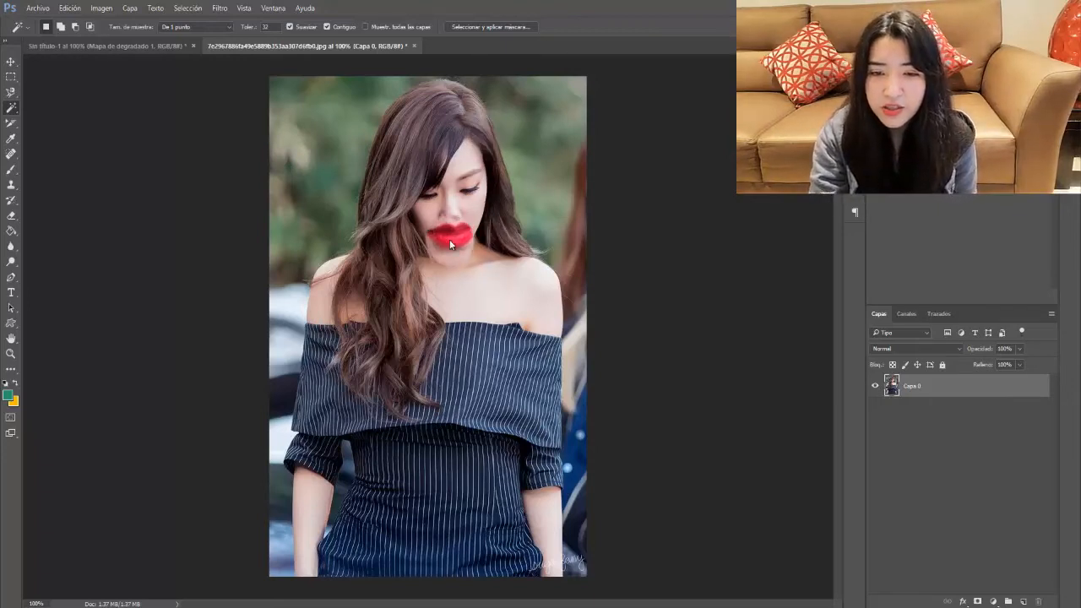
{"action": "left_click", "coordinate": [451, 241]}
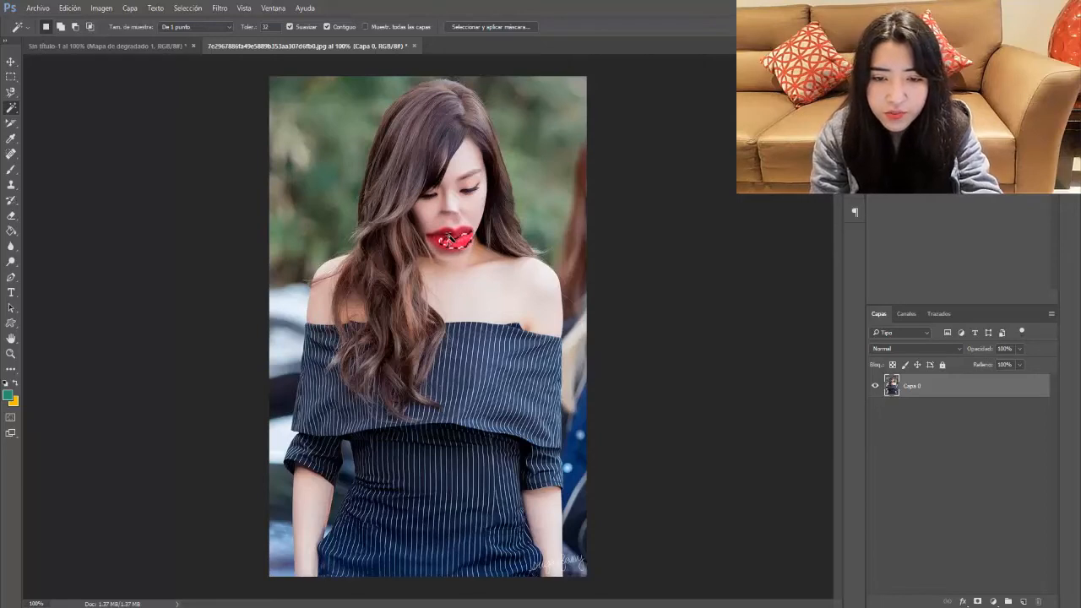
{"action": "left_click", "coordinate": [453, 235], "text": "shift"}
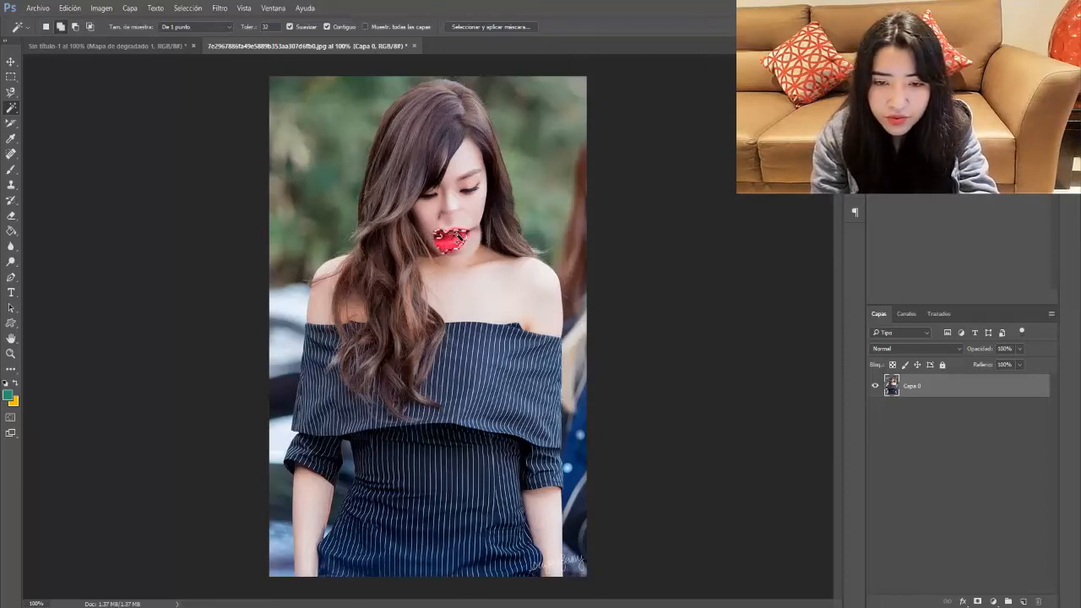
{"action": "left_click", "coordinate": [450, 239], "text": "shift"}
{"action": "key", "text": "ctrl+d"}
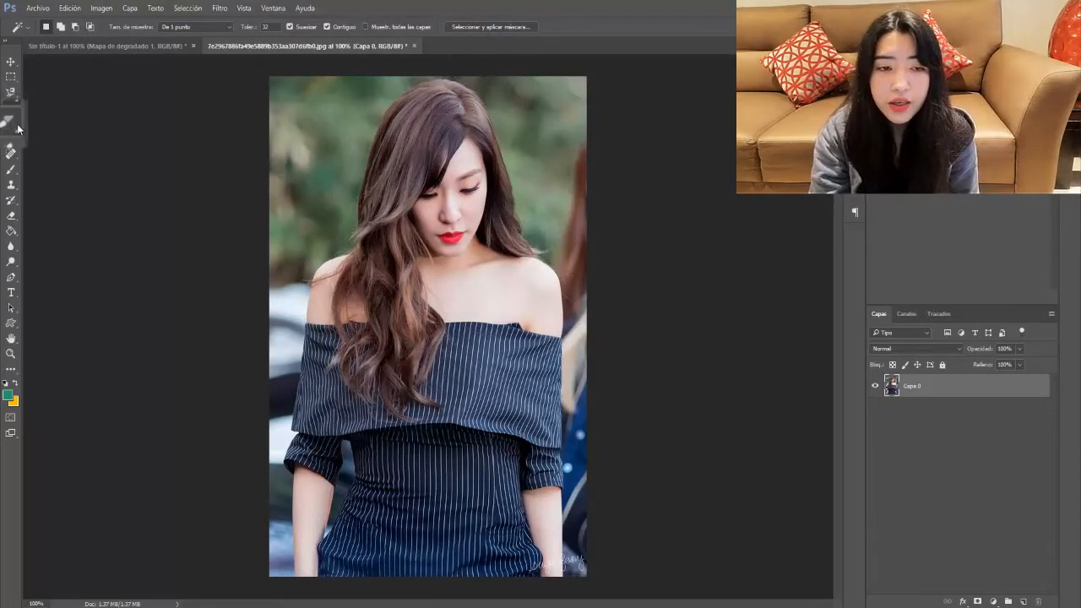
Step: Choose the Crop tool and adjust the crop frame's top-right corner and top edge
{"action": "left_click", "coordinate": [12, 122]}
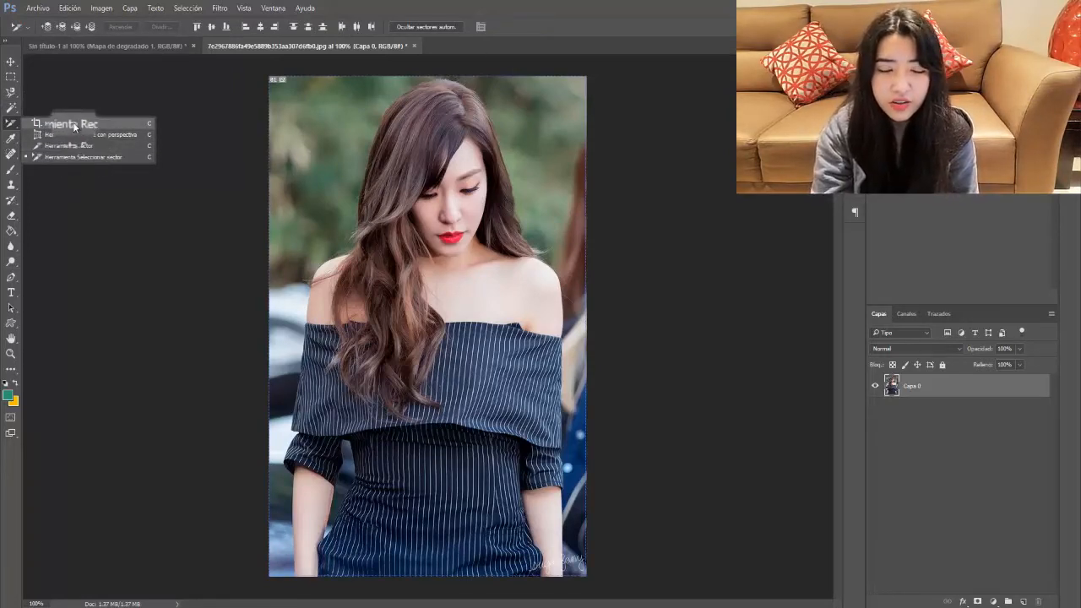
{"action": "left_click", "coordinate": [74, 125]}
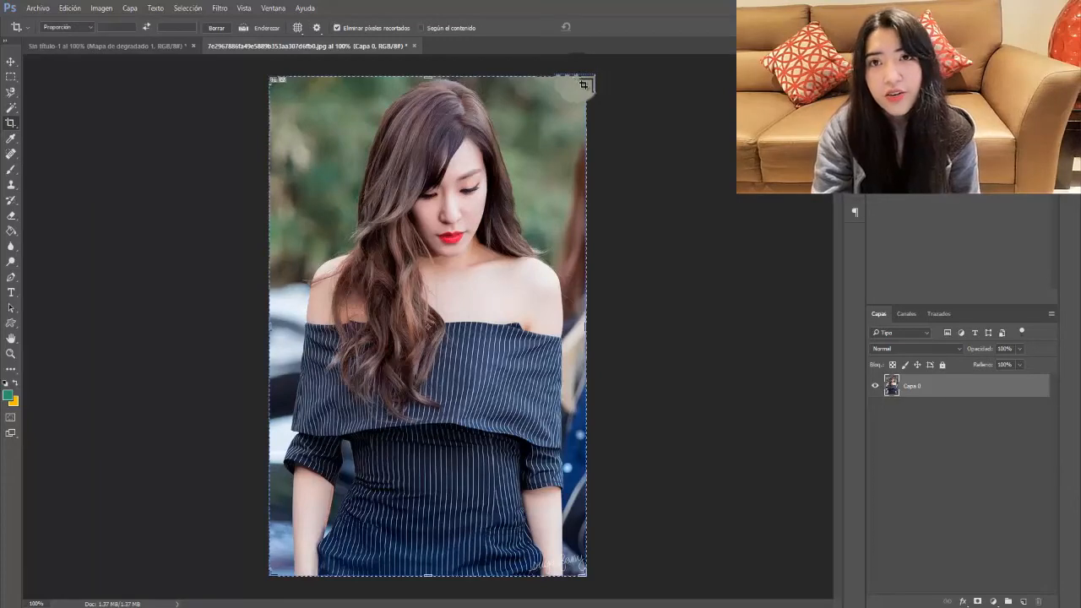
{"action": "mouse_move", "coordinate": [583, 86]}
{"action": "left_mouse_down"}
{"action": "mouse_move", "coordinate": [593, 205]}
{"action": "mouse_move", "coordinate": [584, 83]}
{"action": "left_mouse_up"}
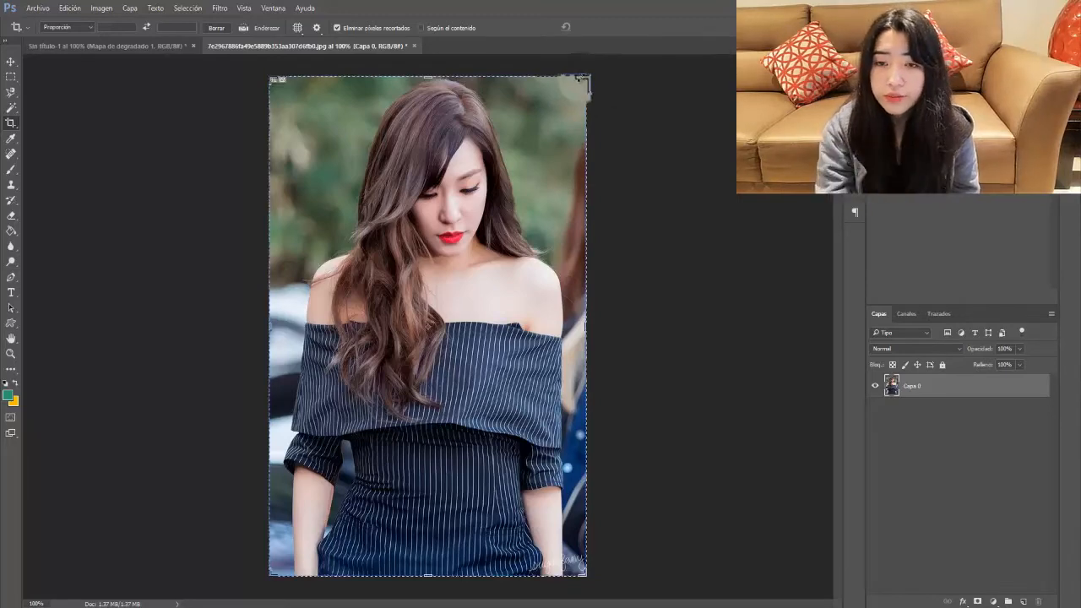
{"action": "left_click_drag", "start_coordinate": [581, 79], "coordinate": [582, 228]}
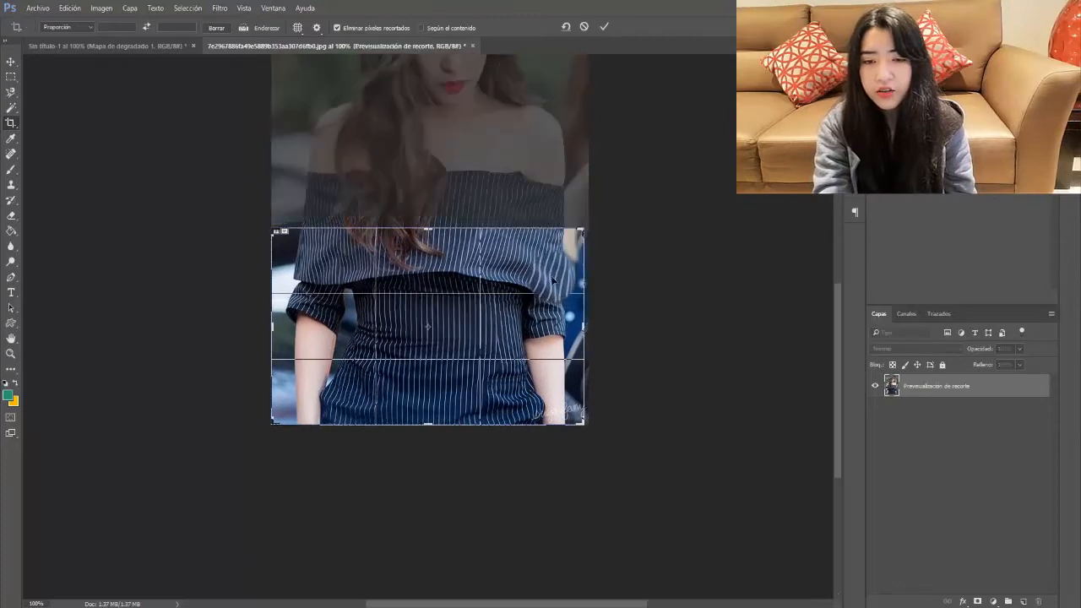
{"action": "left_click_drag", "start_coordinate": [554, 282], "coordinate": [552, 376]}
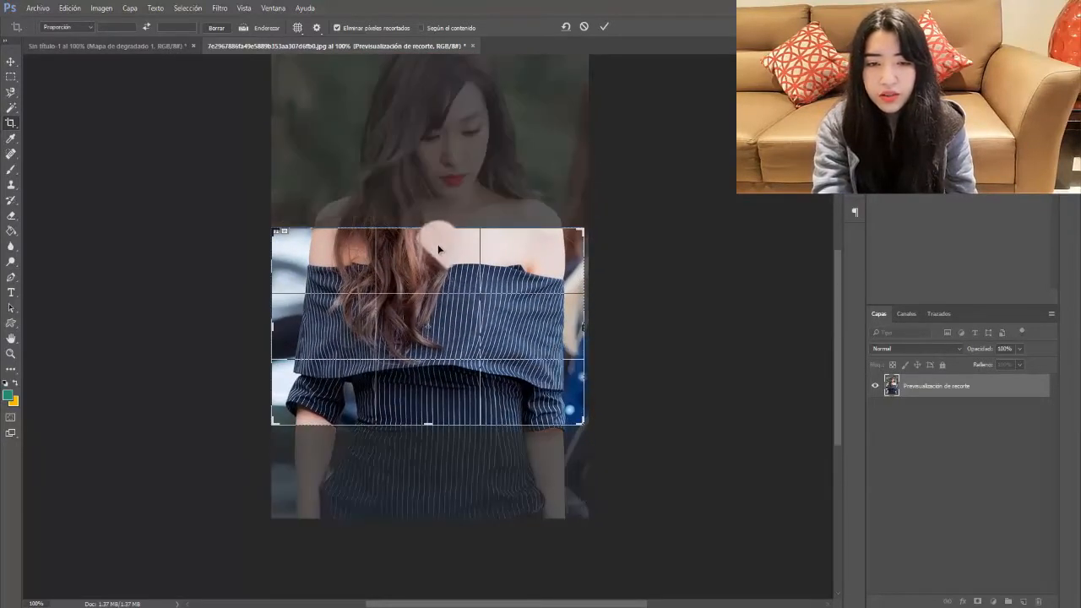
{"action": "left_click_drag", "start_coordinate": [428, 226], "coordinate": [436, 123]}
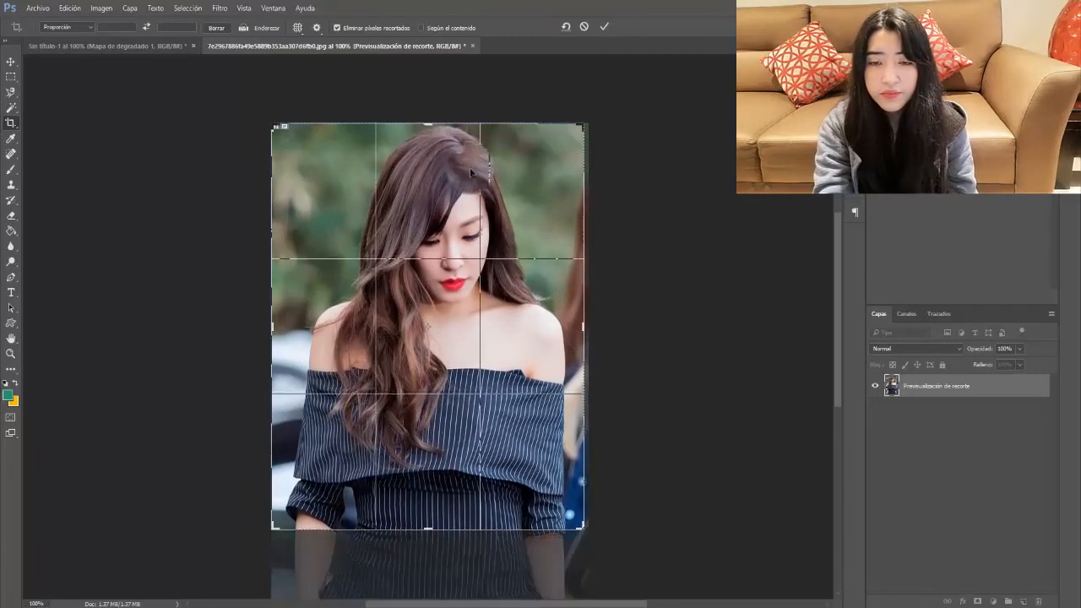
Step: Extend the crop's bottom edge, widen it to the right, and commit the crop
{"action": "left_click_drag", "start_coordinate": [835, 227], "coordinate": [841, 318]}
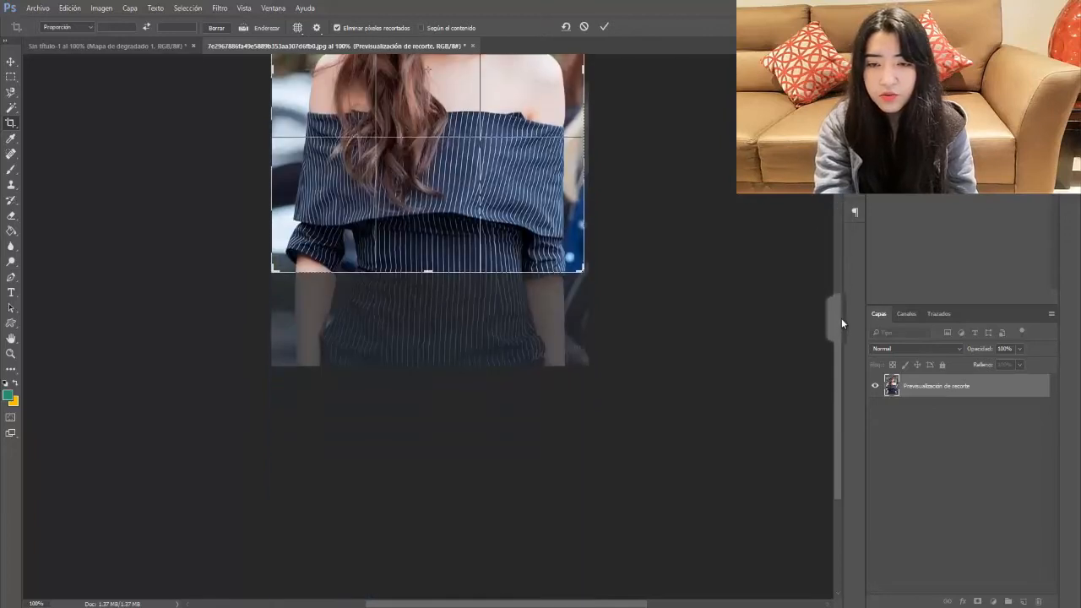
{"action": "left_click_drag", "start_coordinate": [427, 267], "coordinate": [438, 314]}
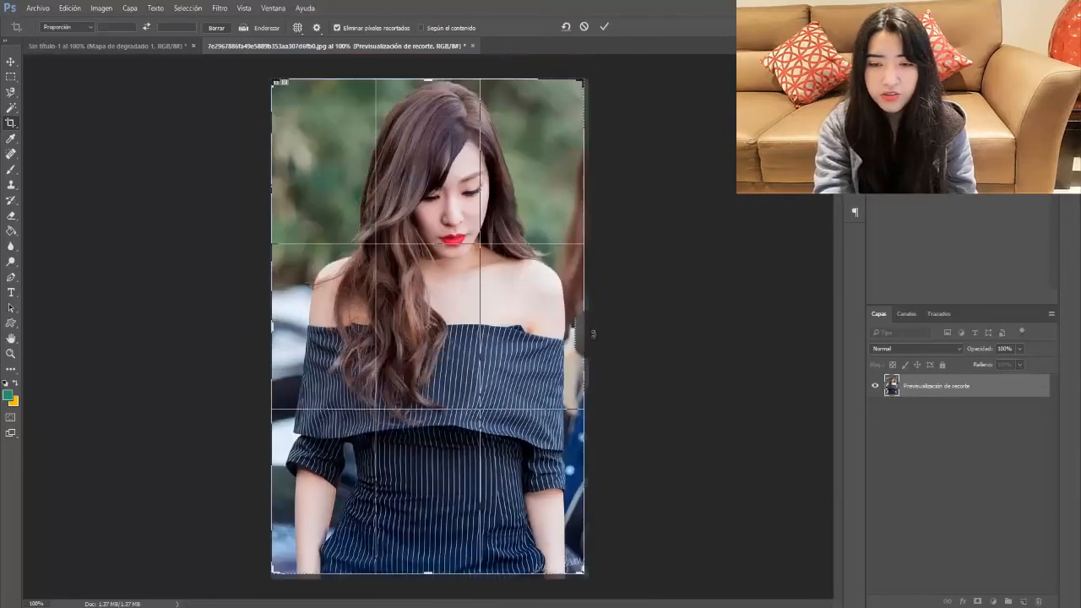
{"action": "left_click_drag", "start_coordinate": [583, 324], "coordinate": [580, 313]}
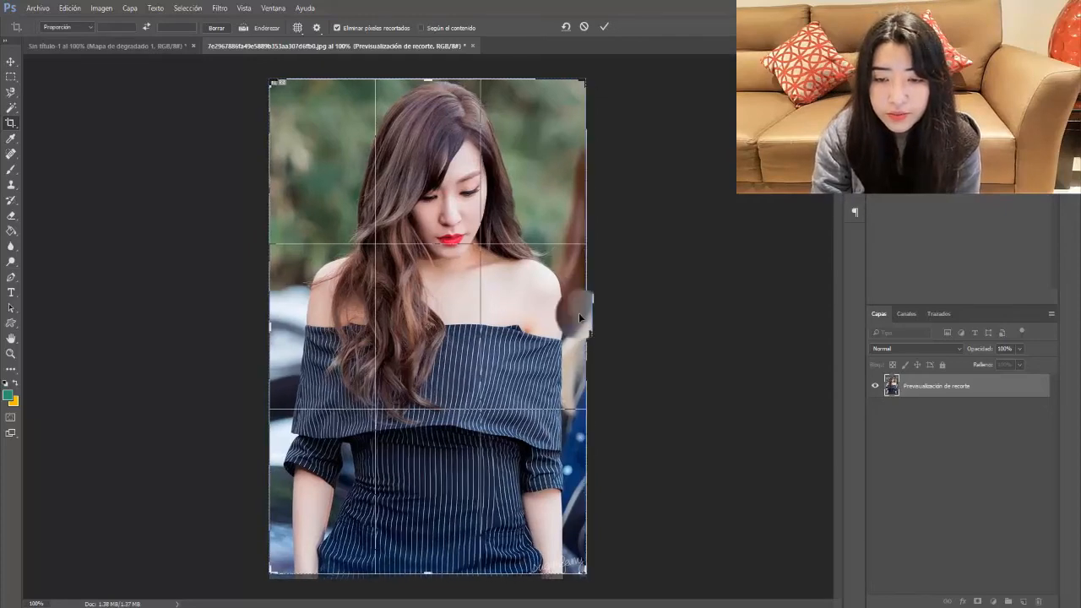
{"action": "left_click", "coordinate": [604, 26]}
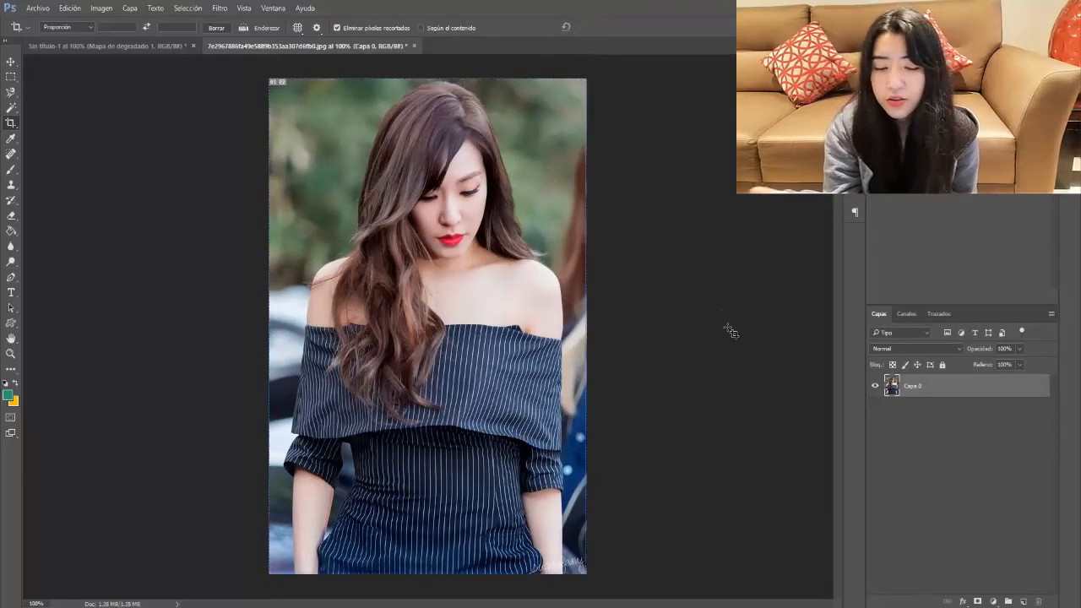
Step: Draw a perspective crop box over the portrait, rotated to about -36°
{"action": "left_click", "coordinate": [17, 129]}
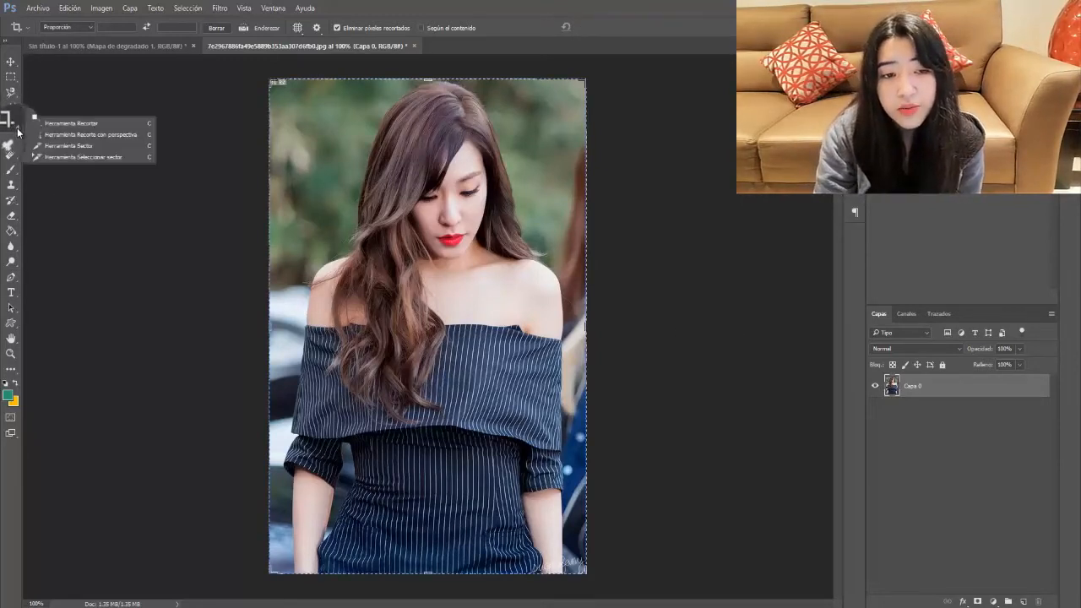
{"action": "left_click", "coordinate": [117, 135]}
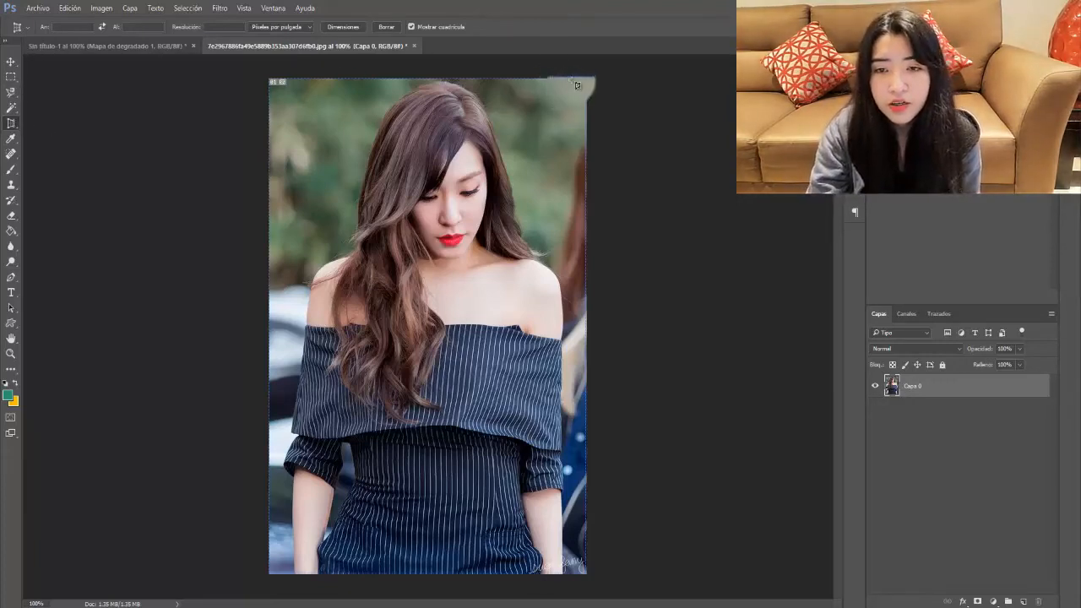
{"action": "left_click_drag", "start_coordinate": [572, 88], "coordinate": [274, 394]}
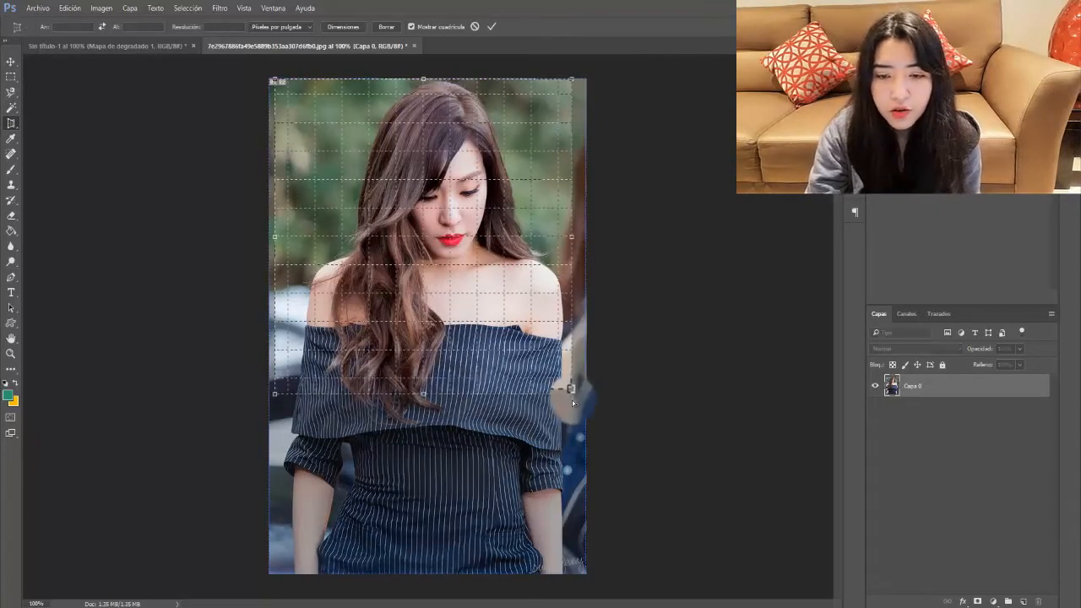
{"action": "left_click_drag", "start_coordinate": [571, 395], "coordinate": [587, 165]}
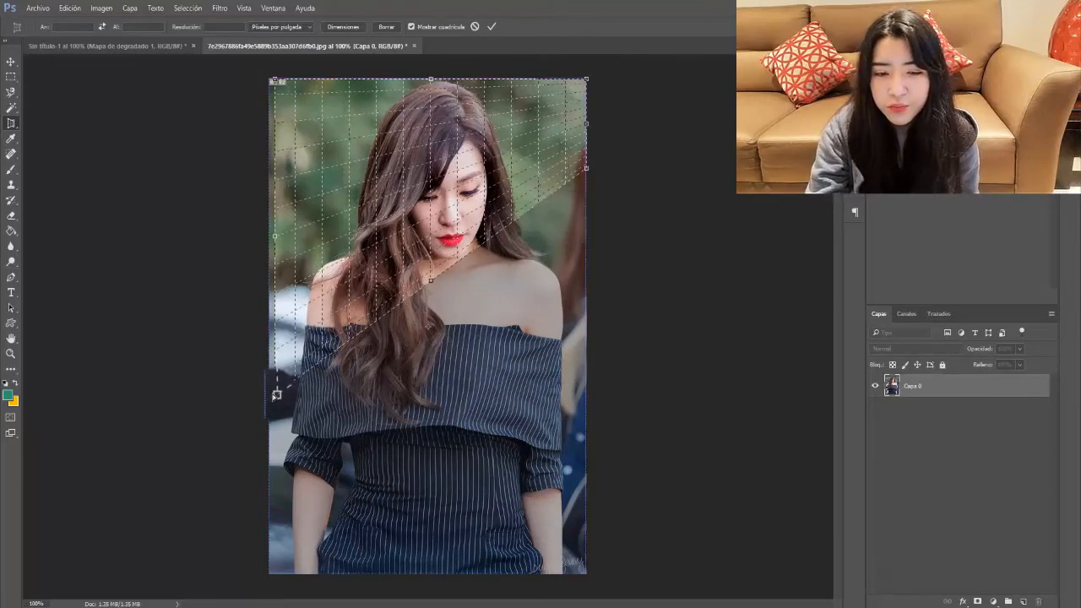
Step: Adjust the crop grid corners, apply the perspective crop, then undo it
{"action": "left_click_drag", "start_coordinate": [275, 392], "coordinate": [268, 398]}
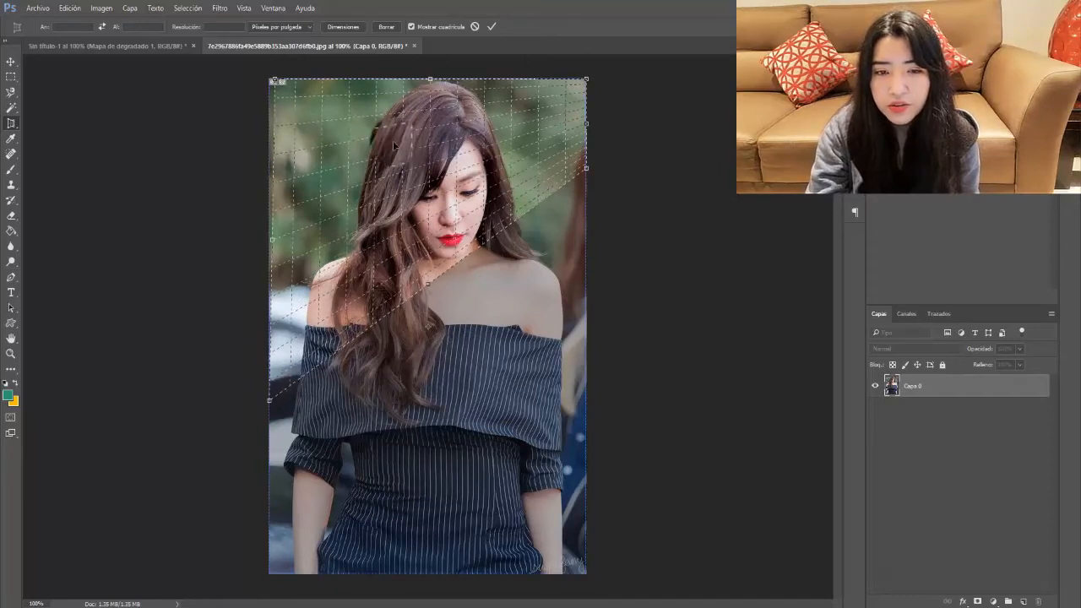
{"action": "left_click_drag", "start_coordinate": [271, 81], "coordinate": [270, 82]}
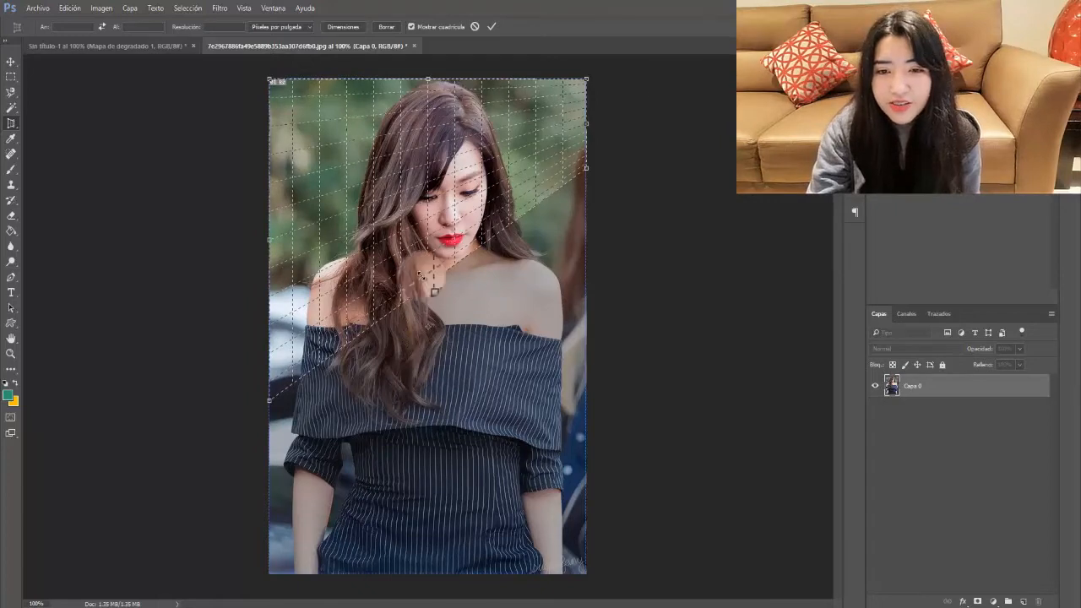
{"action": "left_click", "coordinate": [491, 27]}
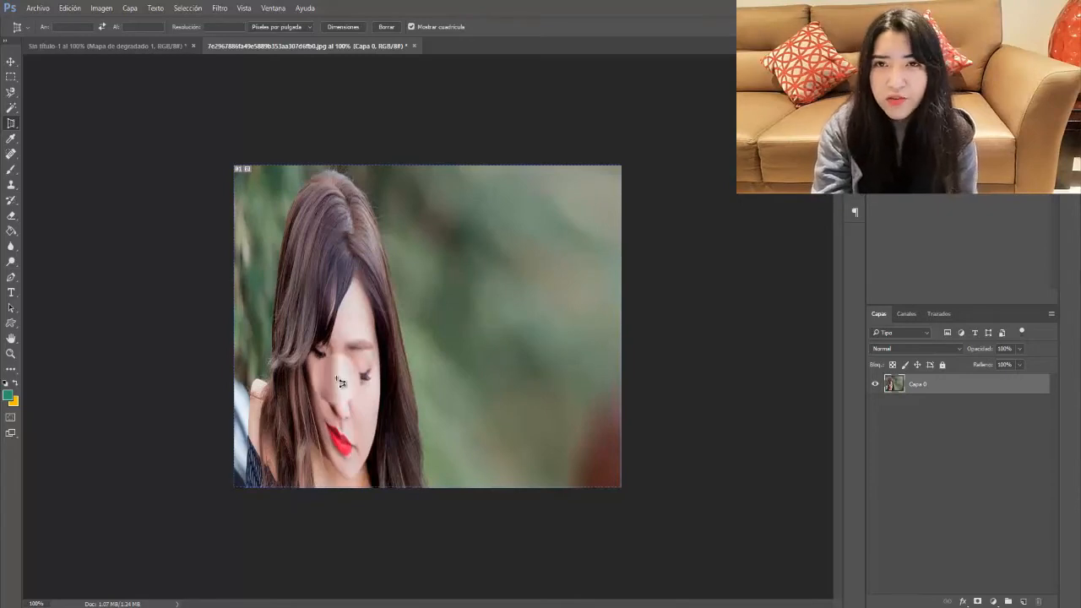
{"action": "key", "text": "ctrl+z"}
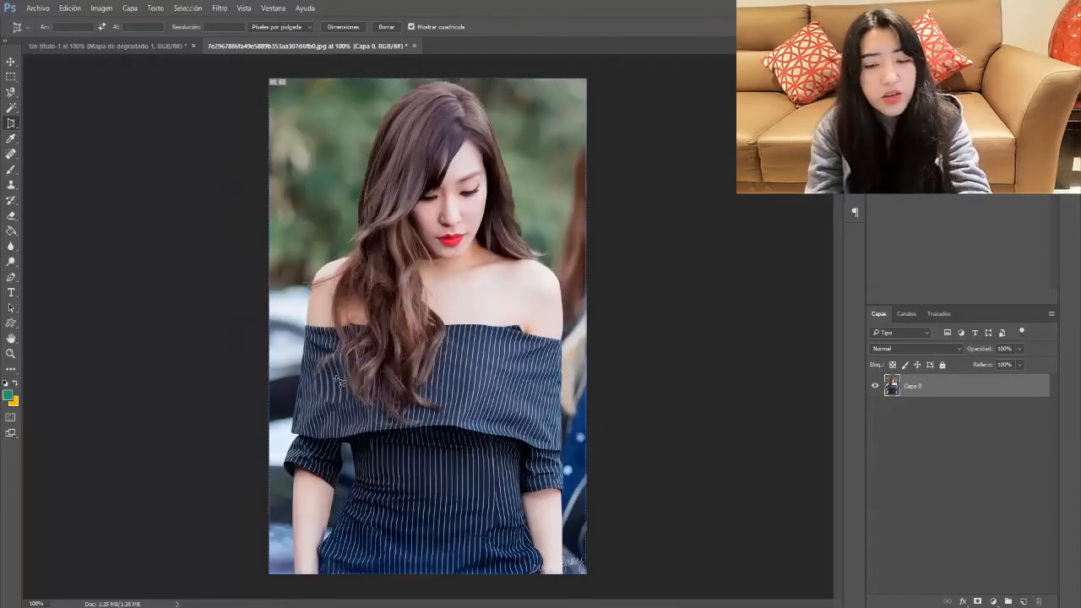
Step: Switch to the Slice tool from the Crop tool flyout
{"action": "left_click", "coordinate": [11, 123]}
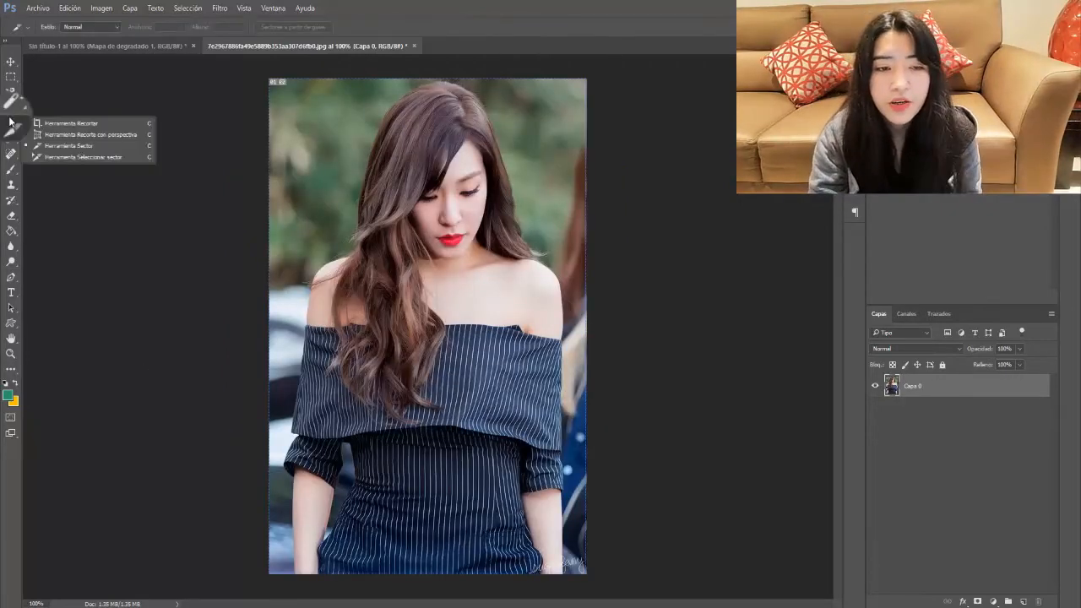
{"action": "left_click", "coordinate": [65, 148]}
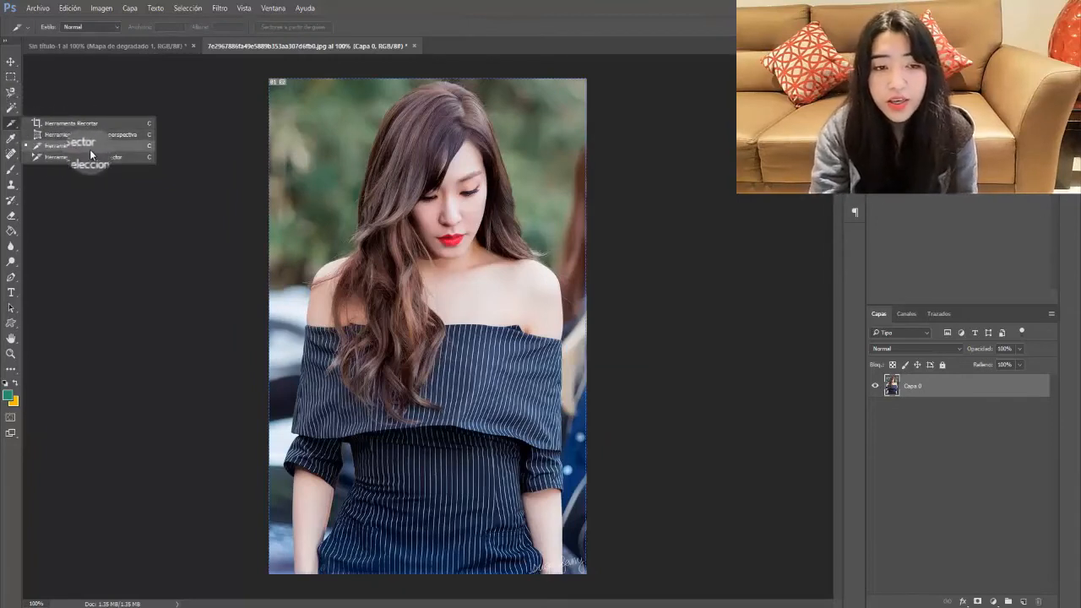
{"action": "left_click", "coordinate": [101, 148]}
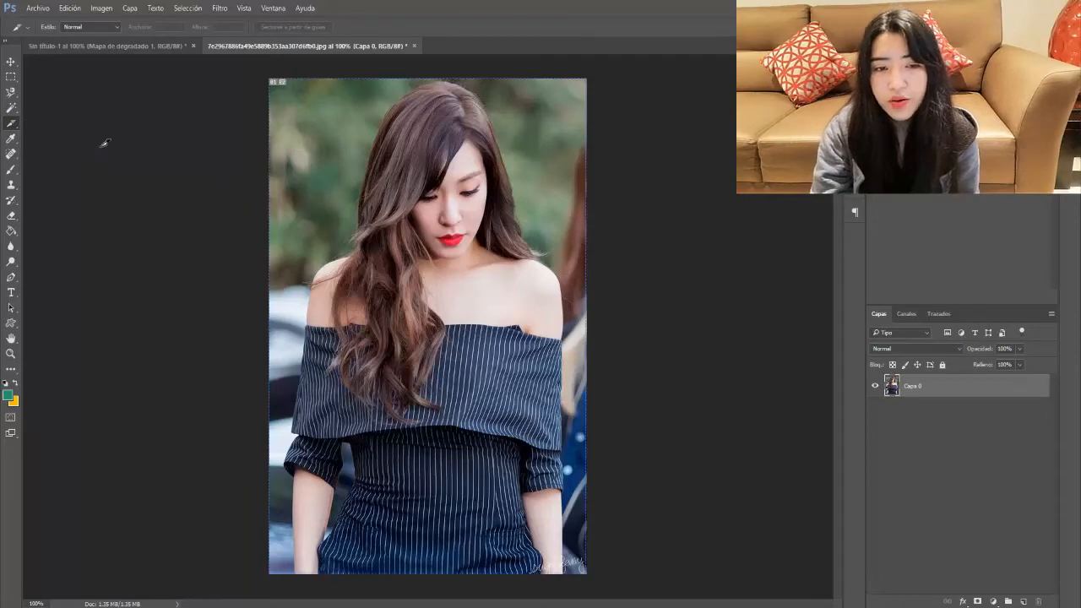
Step: Draw four quadrant slices meeting at the portrait's centre, then undo them back to one slice
{"action": "left_click", "coordinate": [284, 92]}
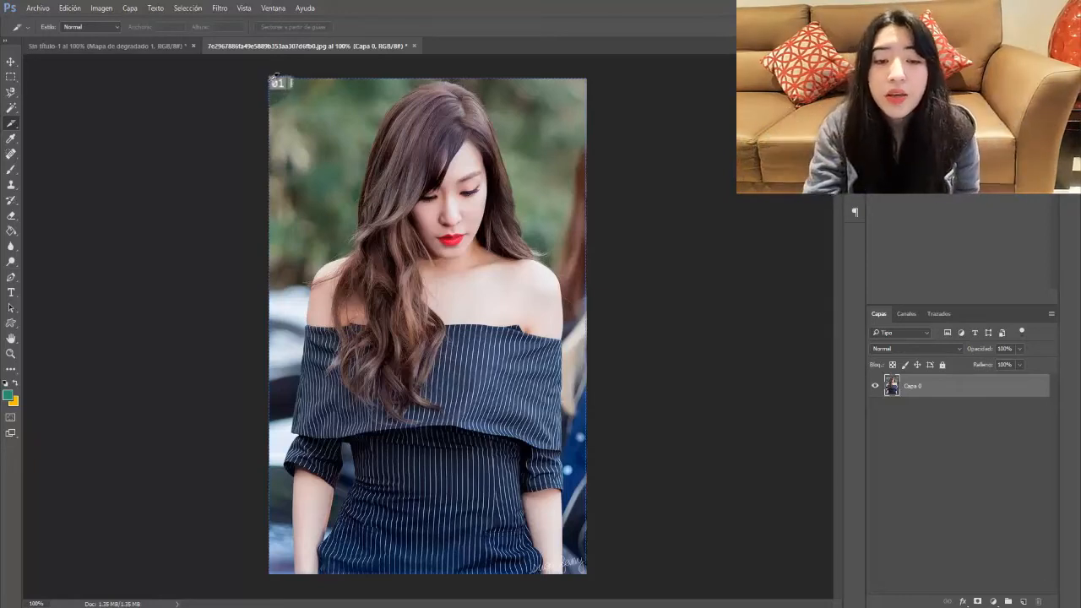
{"action": "left_click_drag", "start_coordinate": [270, 78], "coordinate": [434, 321]}
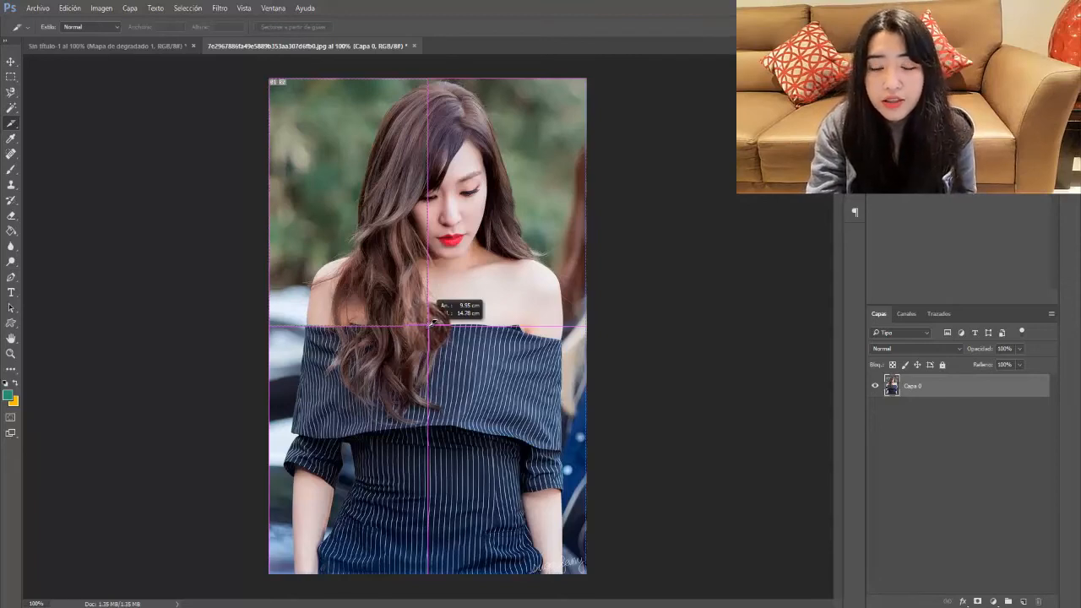
{"action": "left_click_drag", "start_coordinate": [433, 320], "coordinate": [431, 320]}
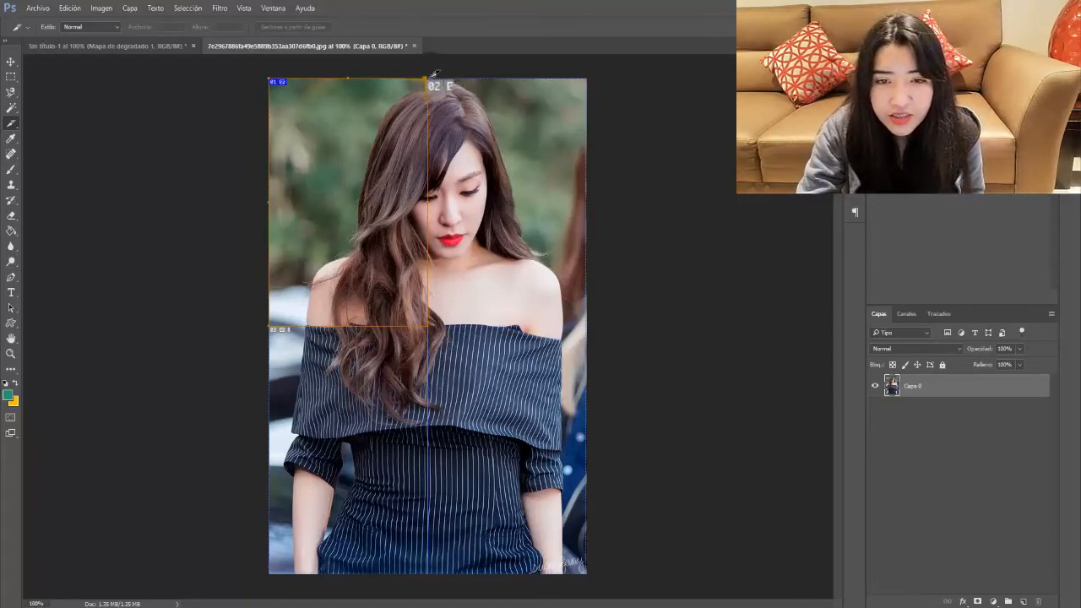
{"action": "left_click_drag", "start_coordinate": [442, 88], "coordinate": [604, 319]}
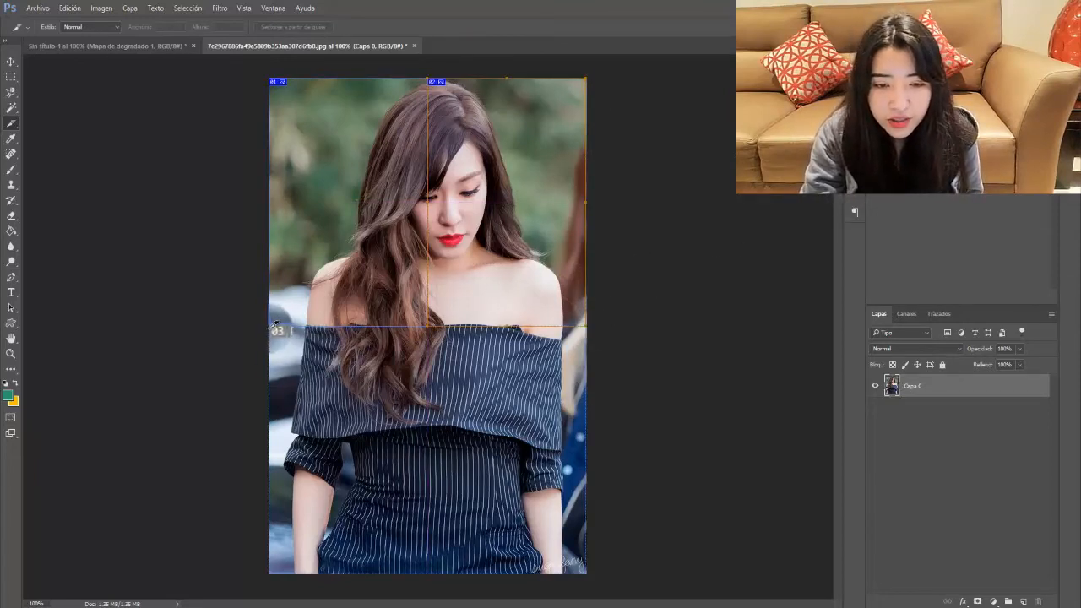
{"action": "left_click_drag", "start_coordinate": [276, 324], "coordinate": [433, 601]}
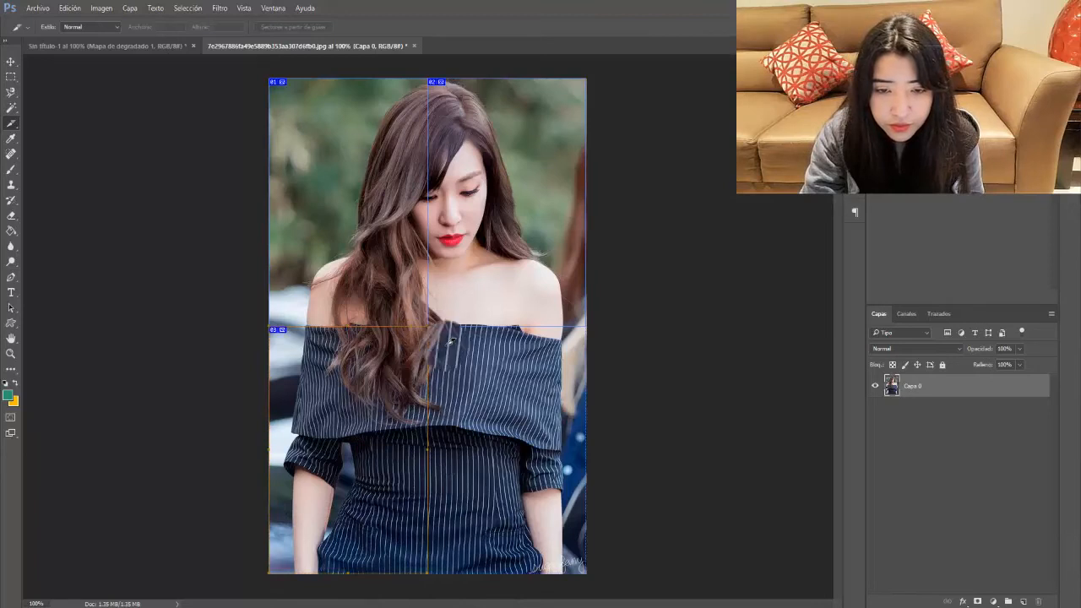
{"action": "left_click_drag", "start_coordinate": [451, 340], "coordinate": [615, 594]}
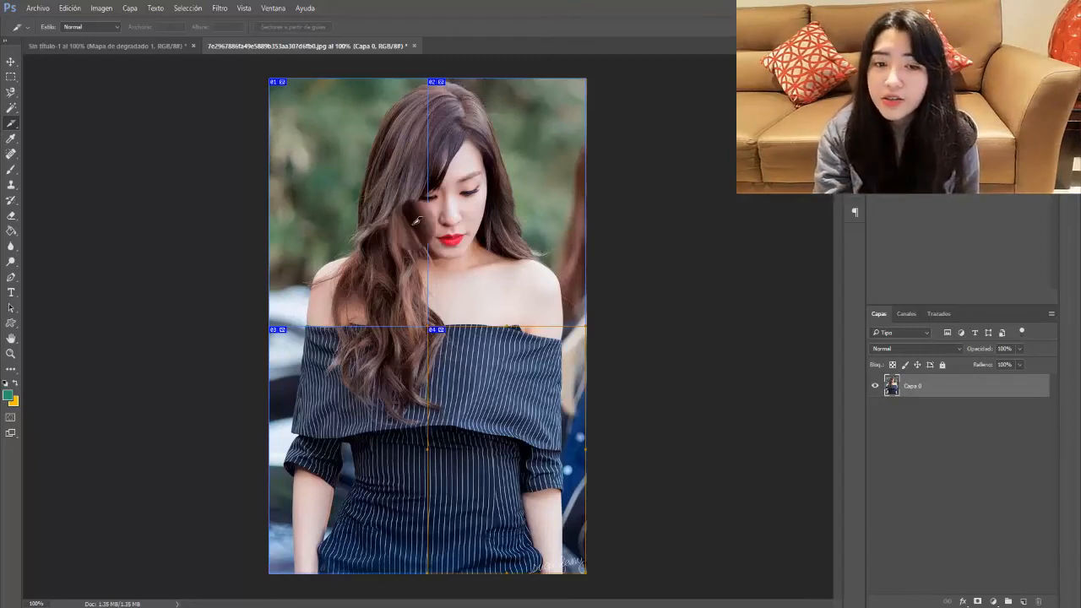
{"action": "key", "text": "ctrl+z"}
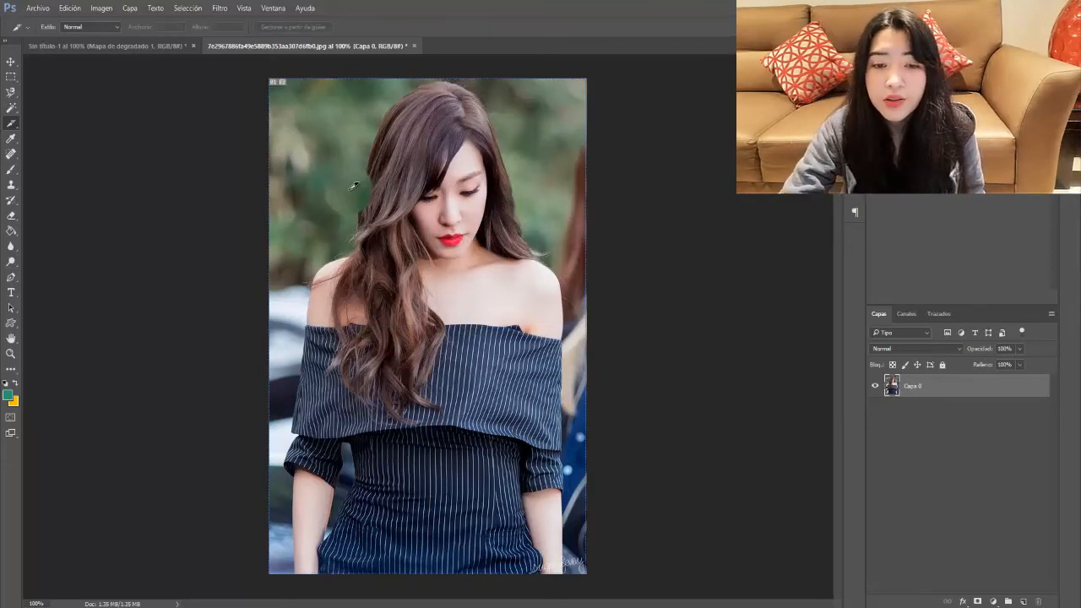
{"action": "right_click", "coordinate": [353, 185]}
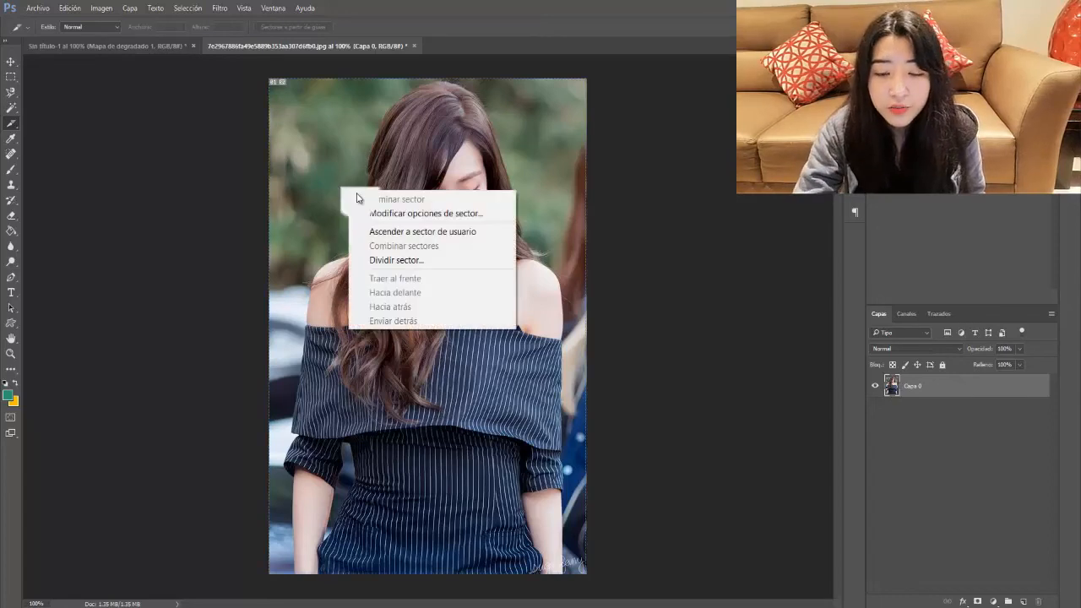
{"action": "left_click", "coordinate": [440, 258]}
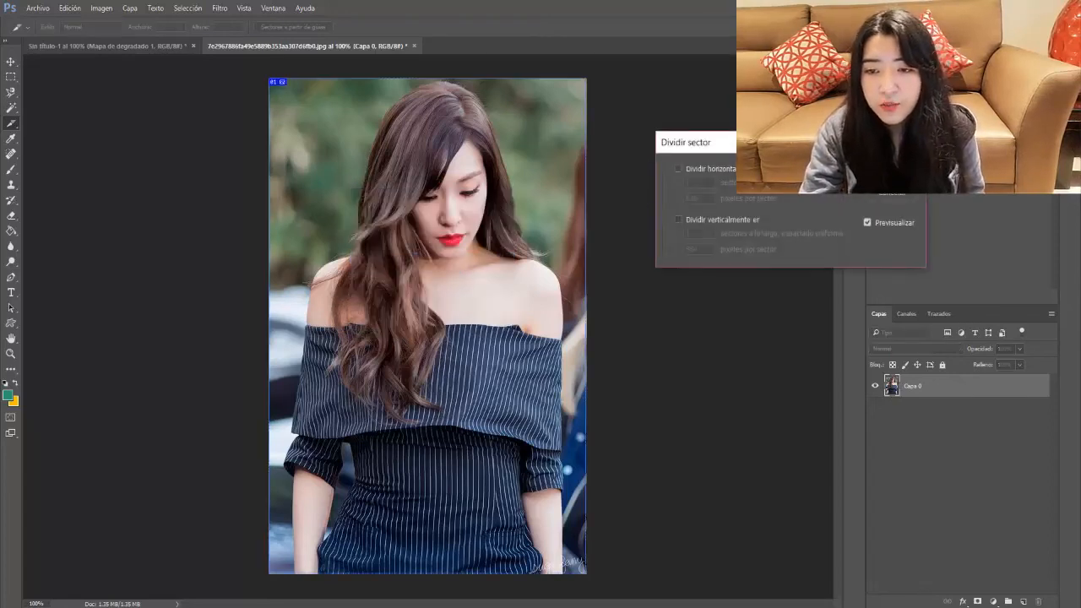
{"action": "left_click_drag", "start_coordinate": [802, 142], "coordinate": [749, 111]}
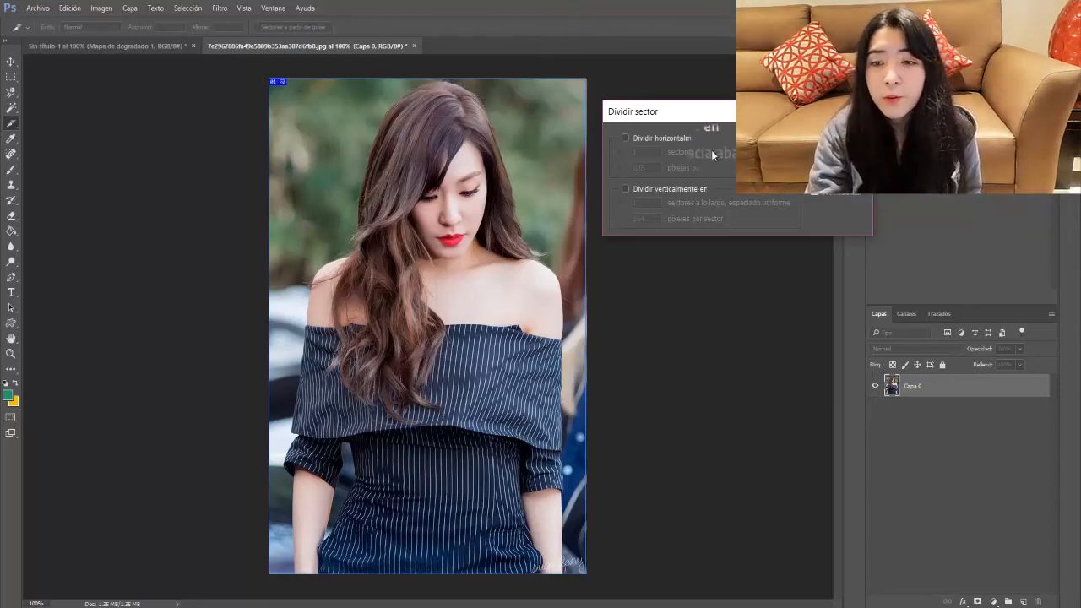
{"action": "left_click", "coordinate": [675, 138]}
{"action": "type", "text": "2"}
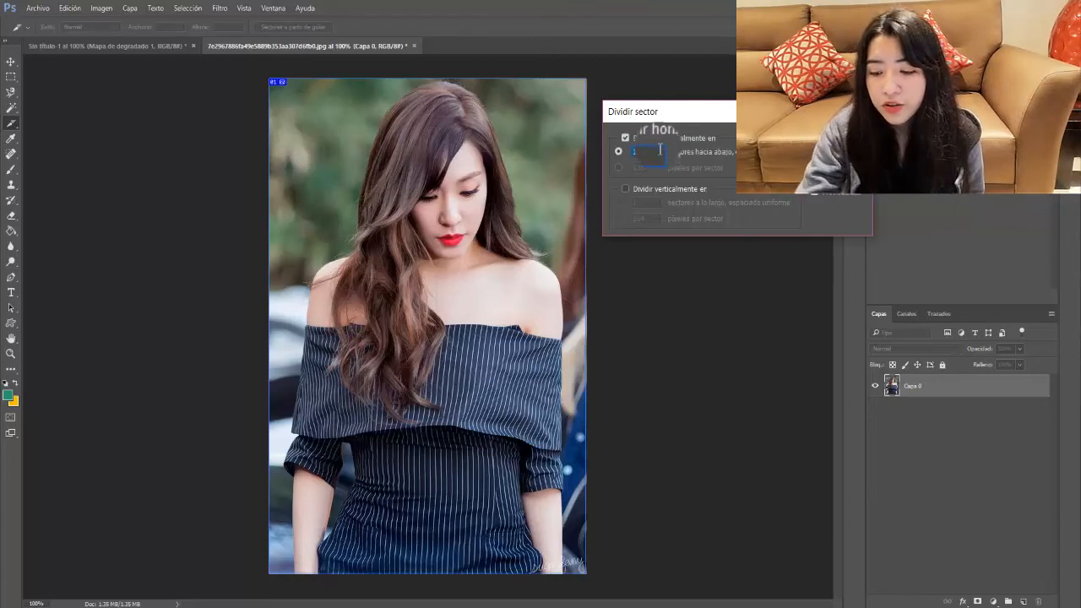
{"action": "left_click", "coordinate": [644, 190]}
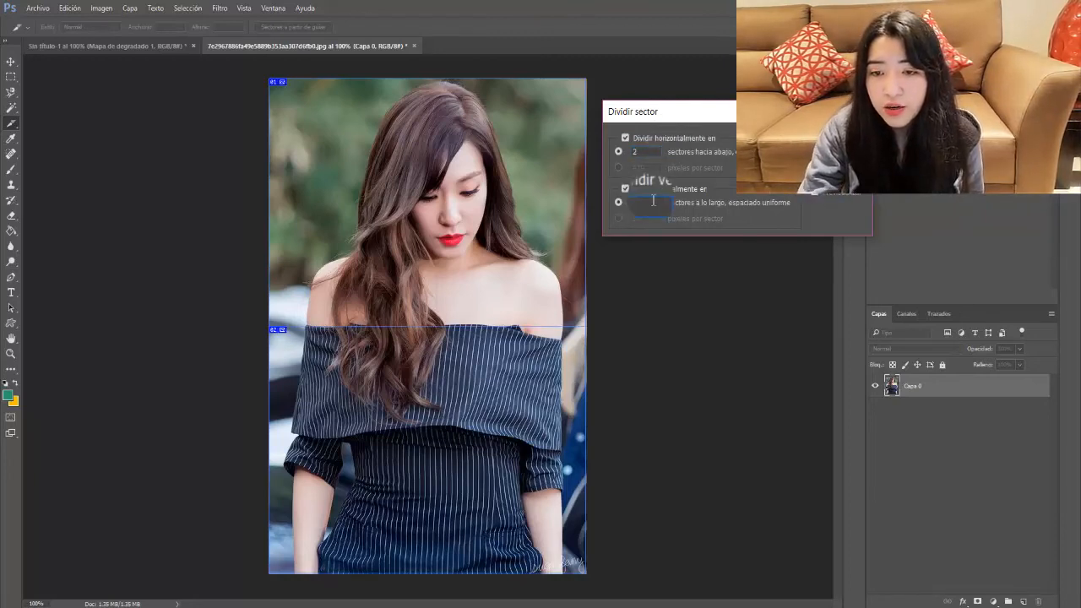
{"action": "type", "text": "2"}
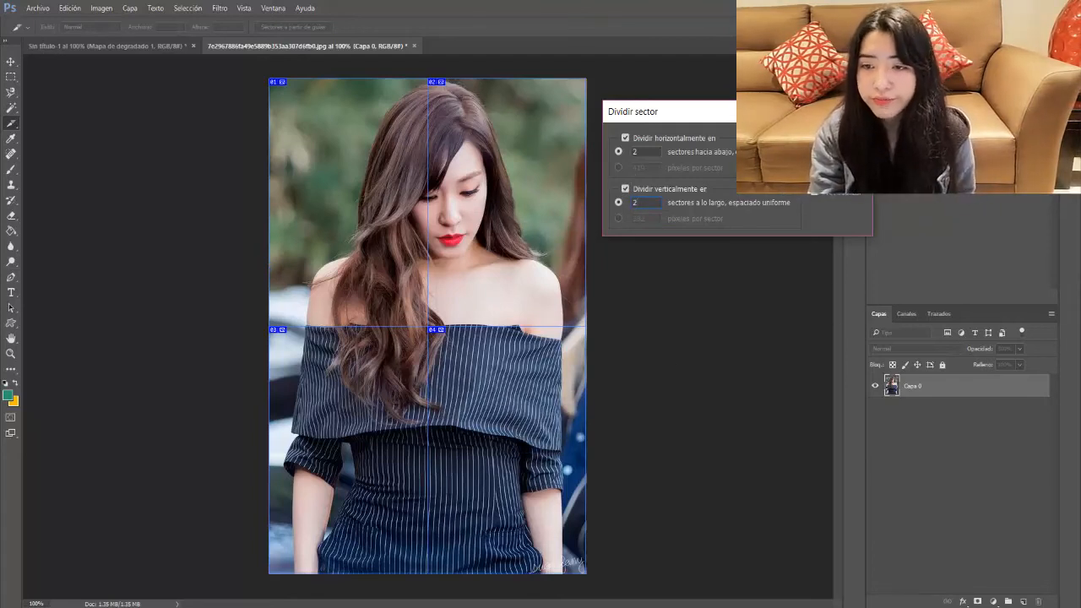
{"action": "left_click", "coordinate": [836, 139]}
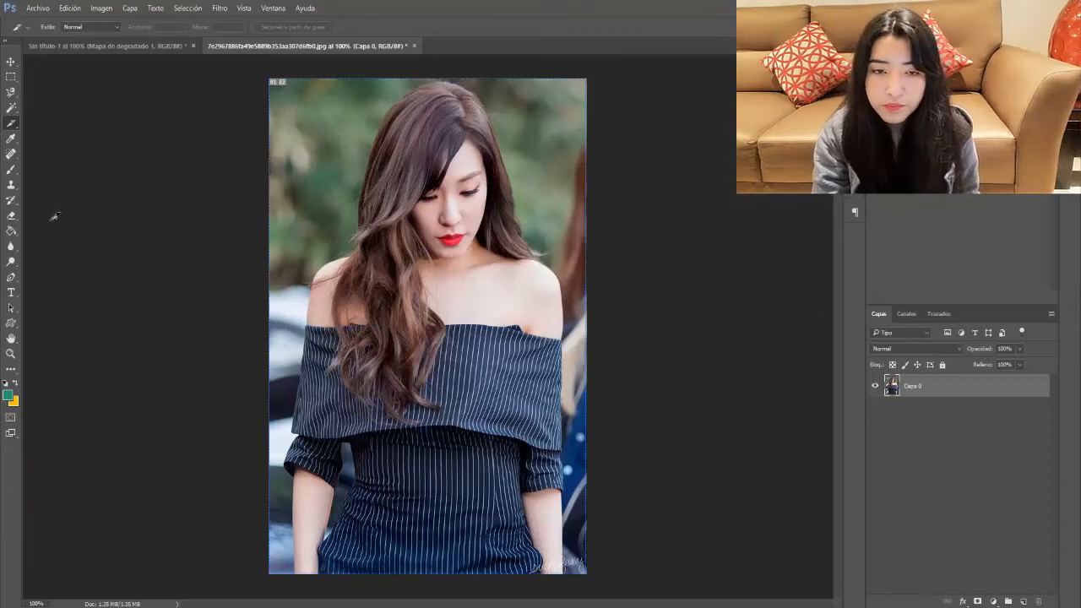
Step: Pick the Slice Select tool, then open Dividir sector on the portrait slice and cancel it
{"action": "right_click", "coordinate": [11, 124]}
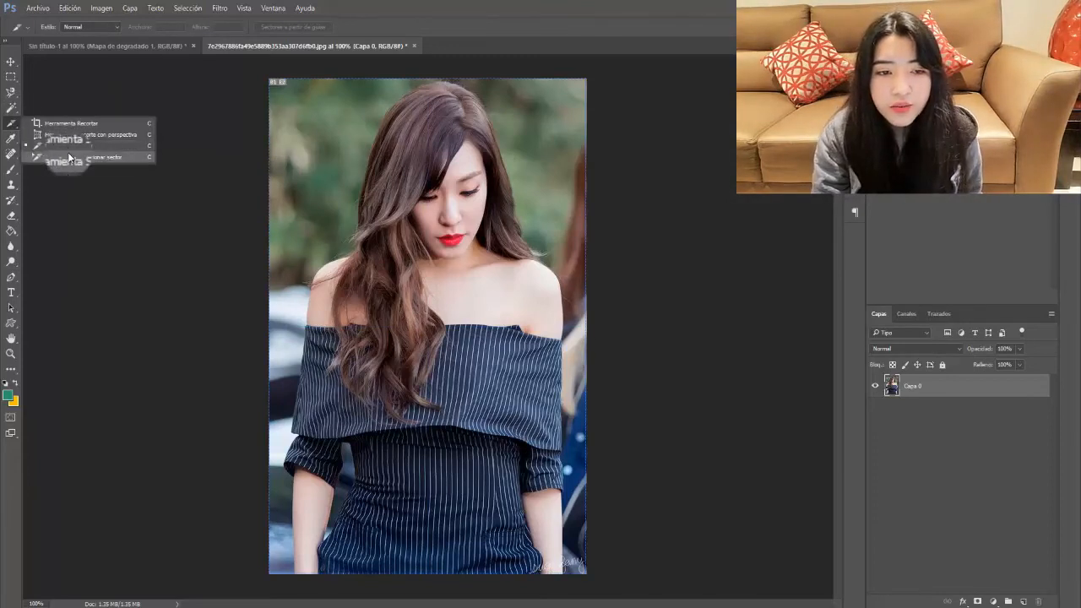
{"action": "left_click", "coordinate": [68, 154]}
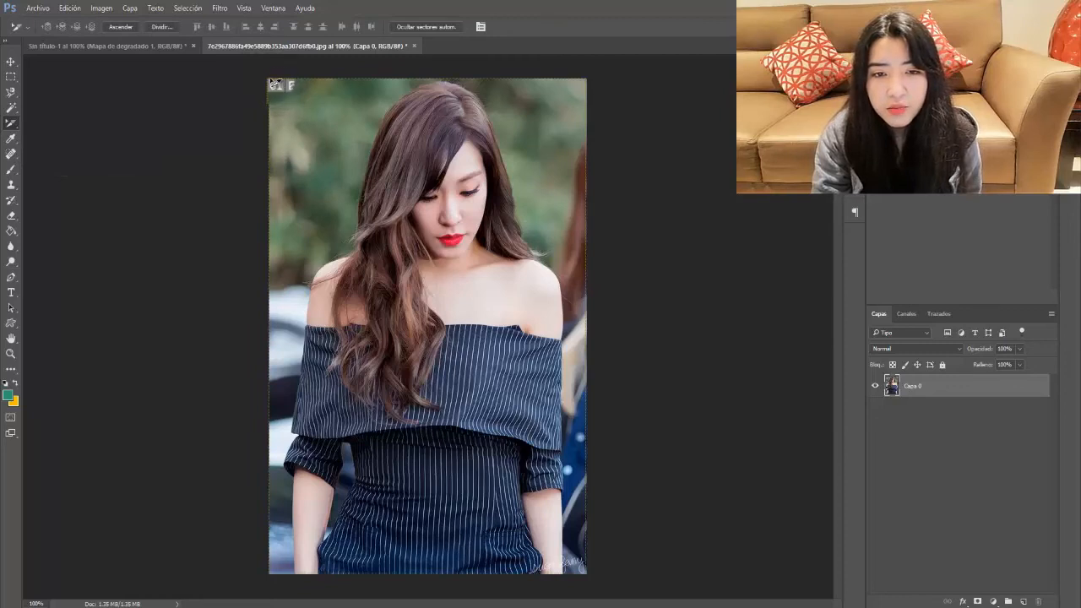
{"action": "right_click", "coordinate": [472, 213]}
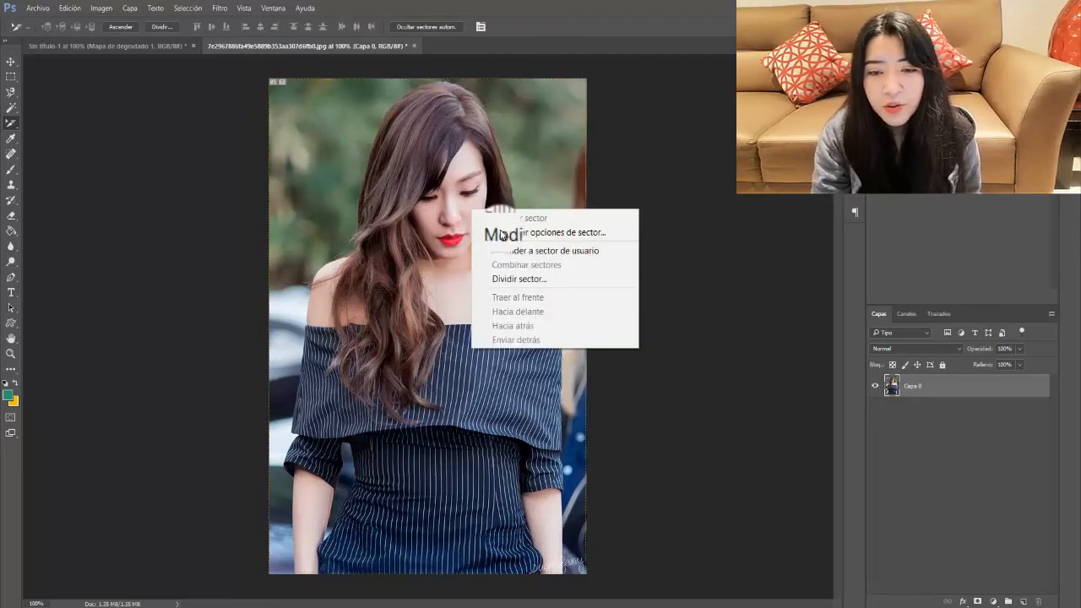
{"action": "left_click", "coordinate": [555, 287]}
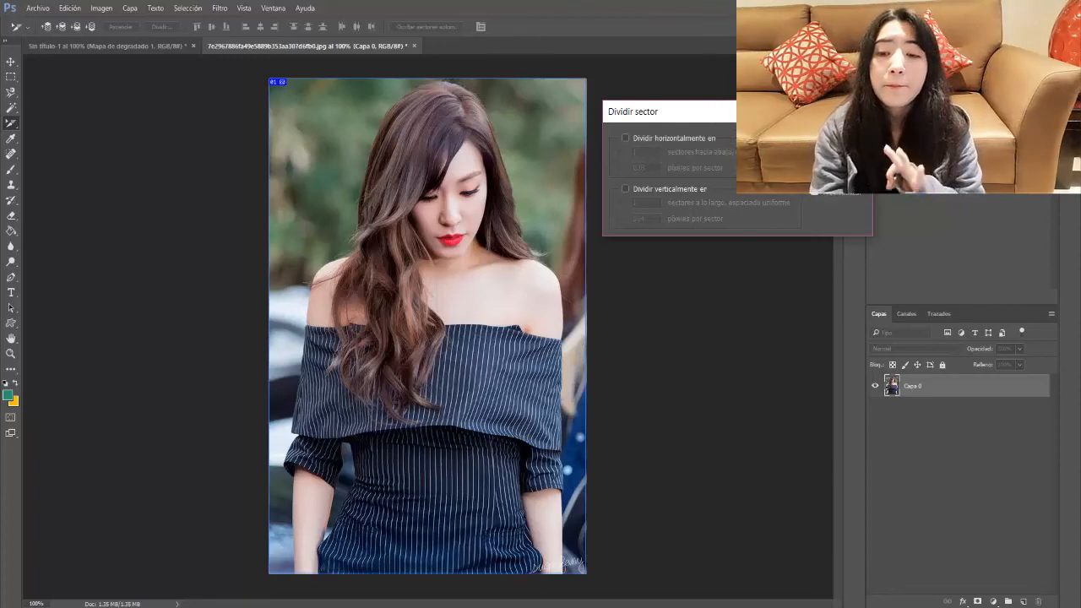
{"action": "left_click", "coordinate": [836, 157]}
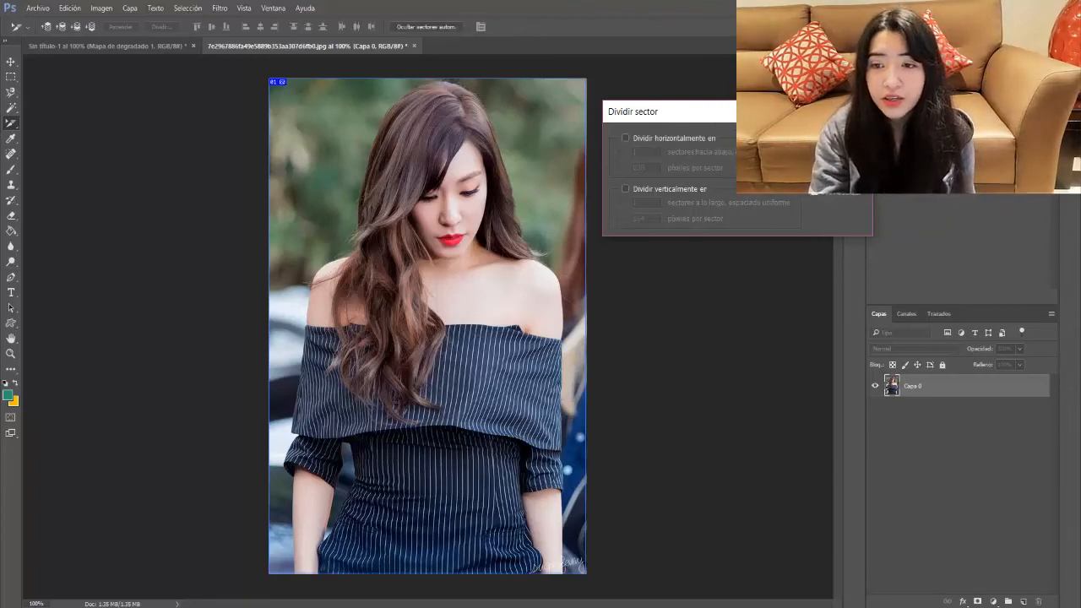
{"action": "right_click", "coordinate": [11, 123]}
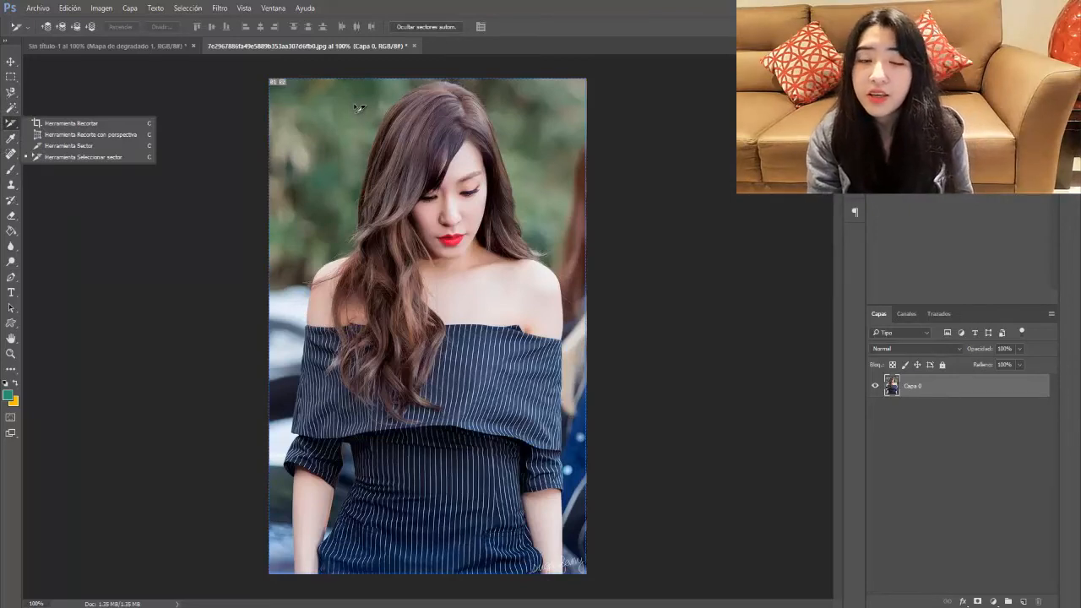